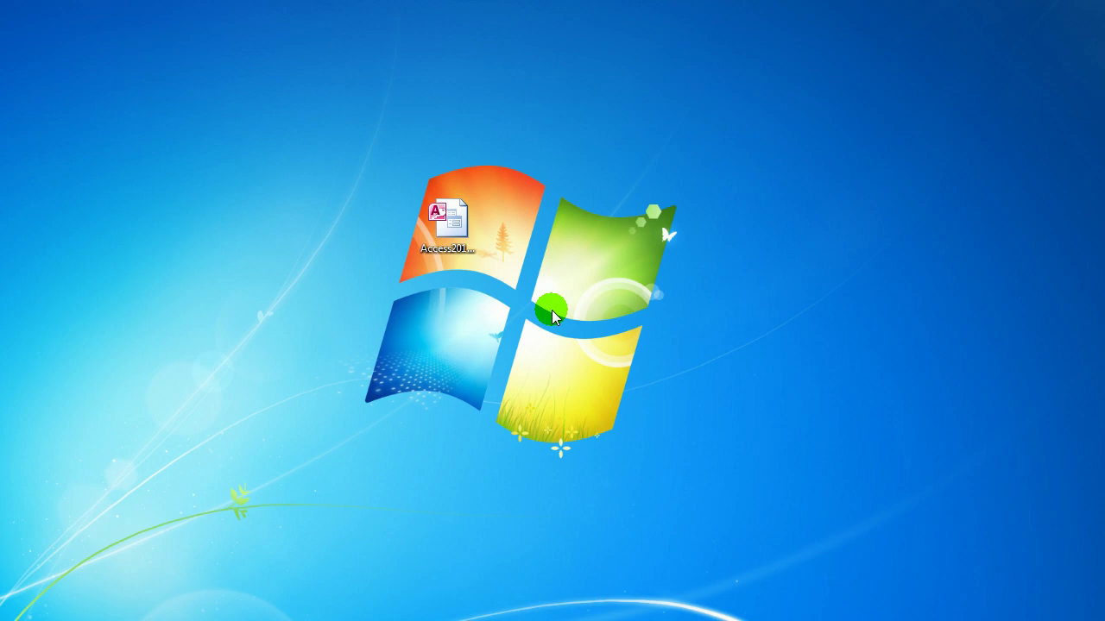
Step: Open the desktop database Access2013_DB_21 with Access 2013 and reposition its window on the screen
left_click(448, 224)
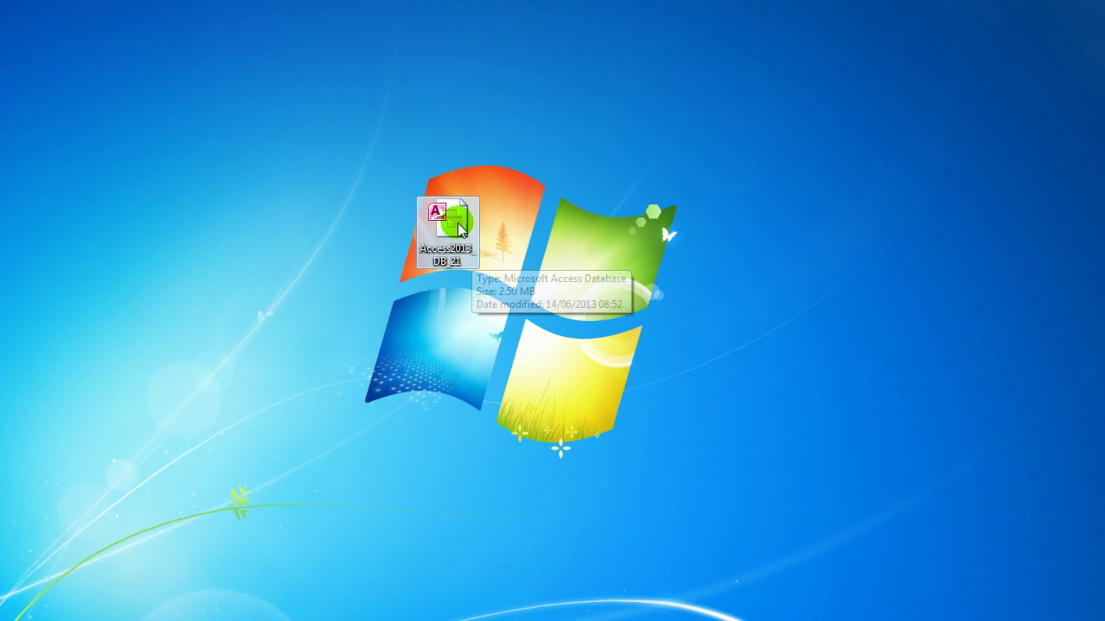
right_click(458, 227)
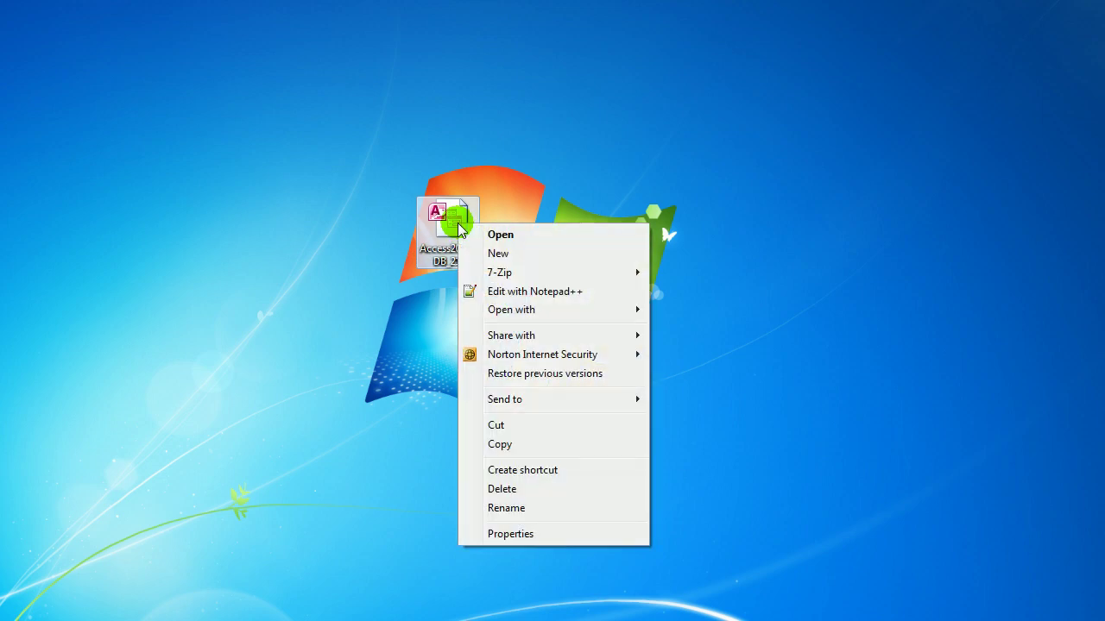
mouse_move(612, 310)
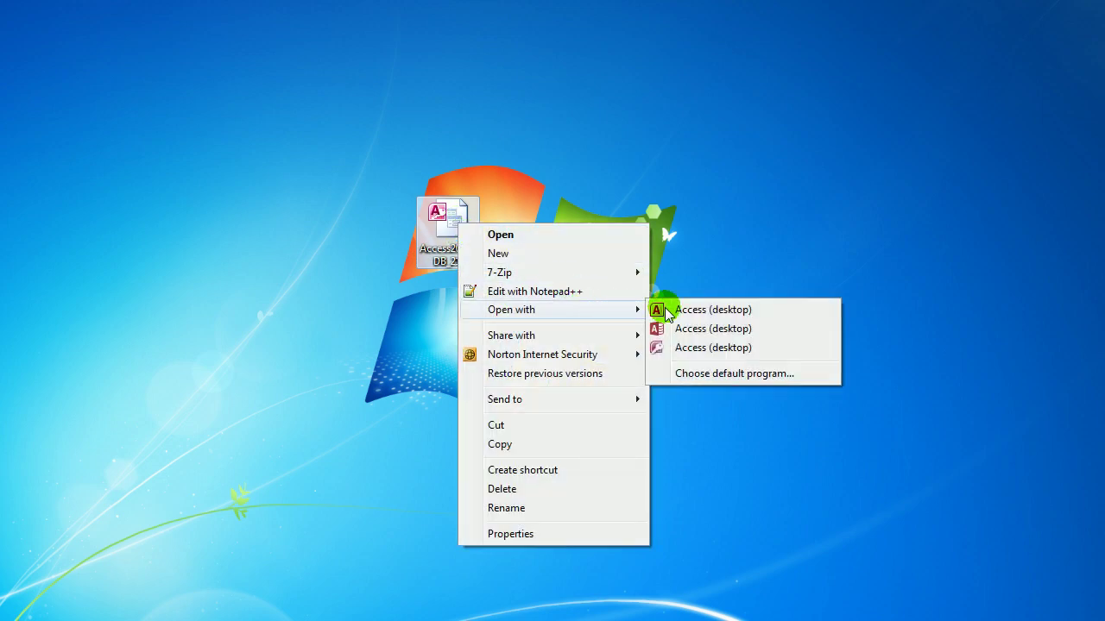
left_click(701, 329)
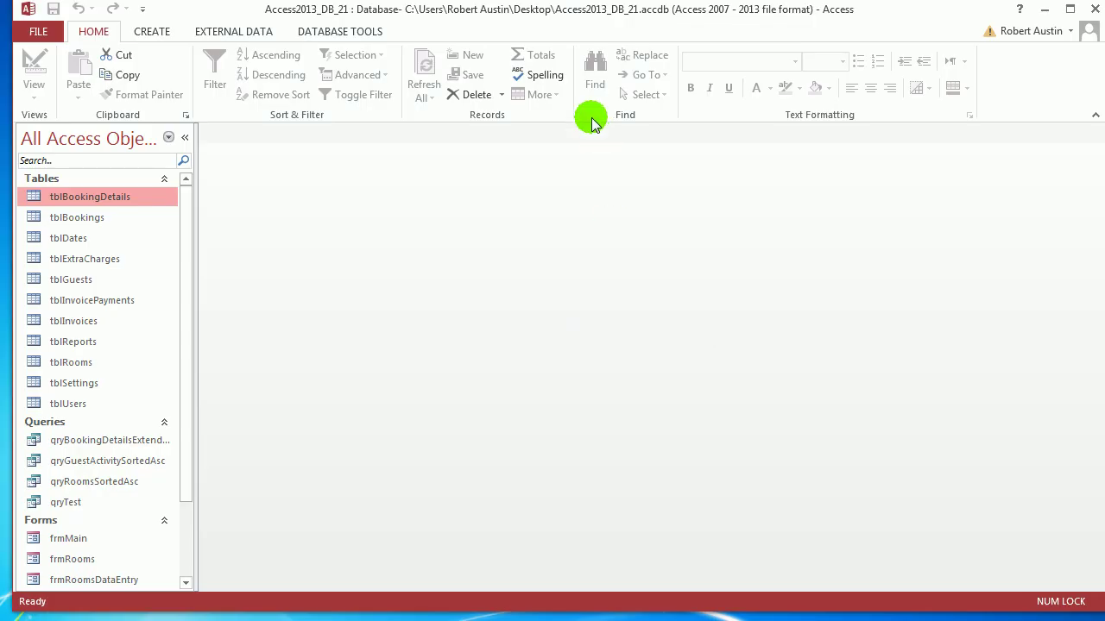
left_click_drag(515, 19, 507, 26)
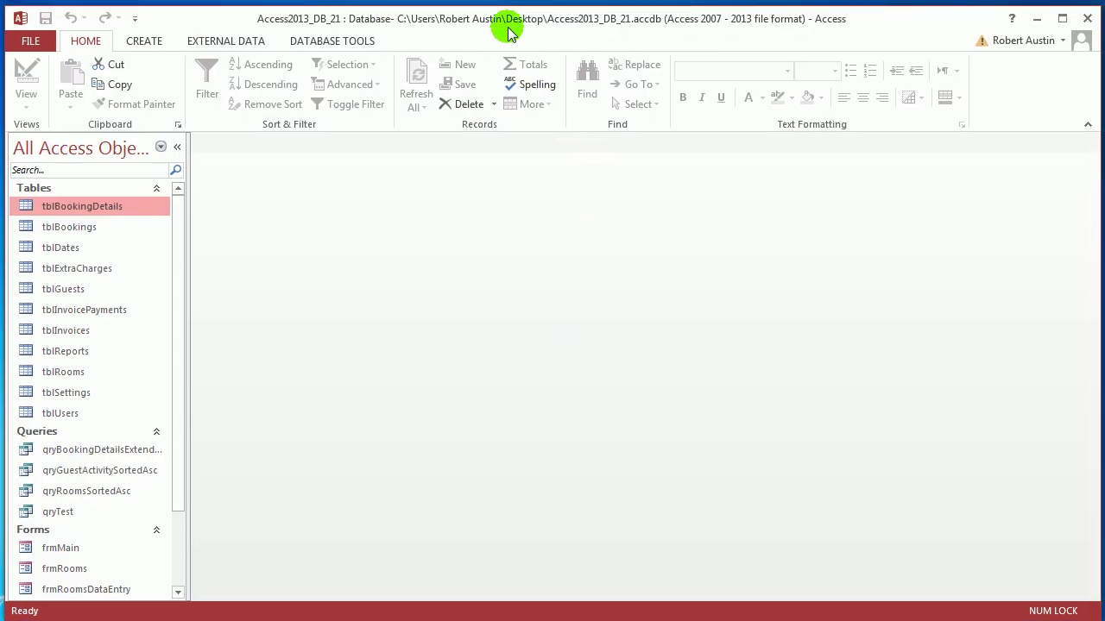
Step: Open the rptGuestActivity report and review the guest details and booking entries it lists
left_click_drag(181, 236, 185, 331)
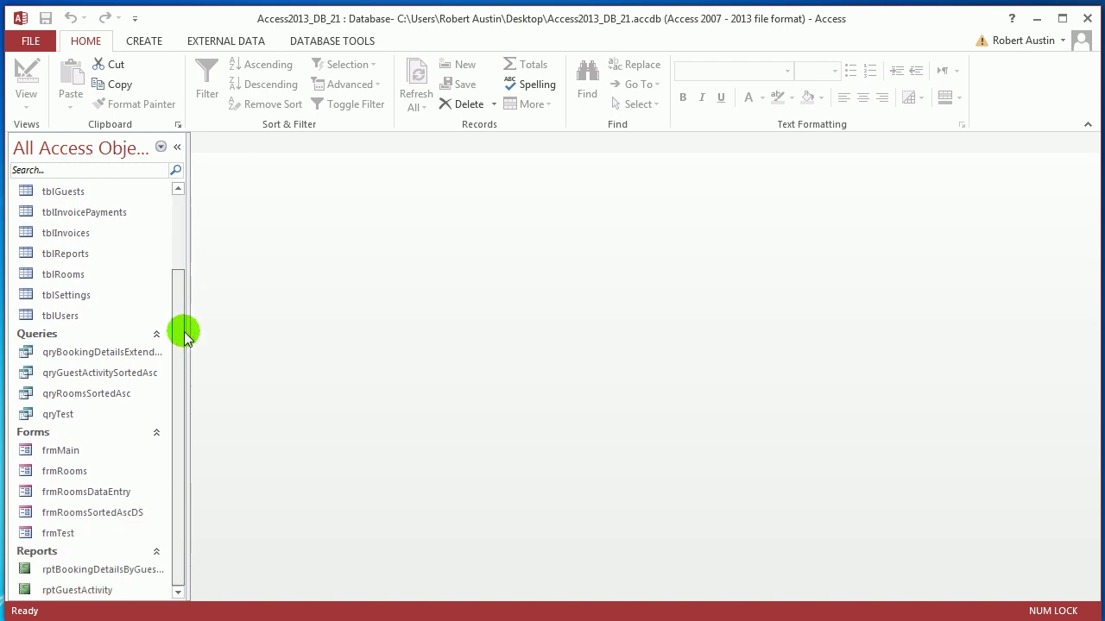
left_click(71, 594)
double_click(71, 594)
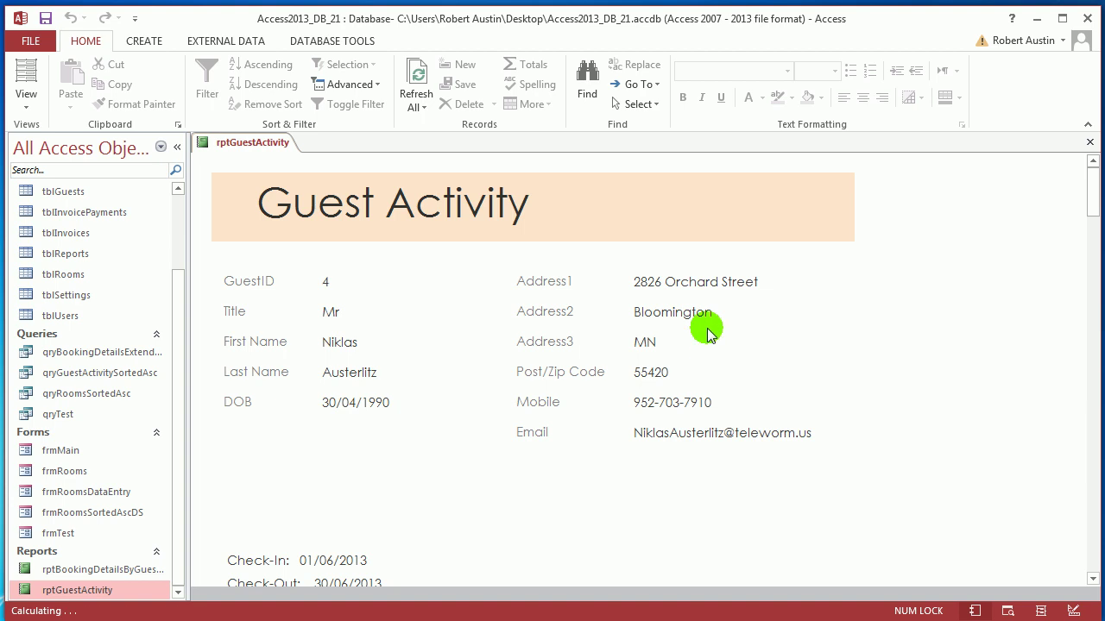
scroll(715, 311, "down", 5)
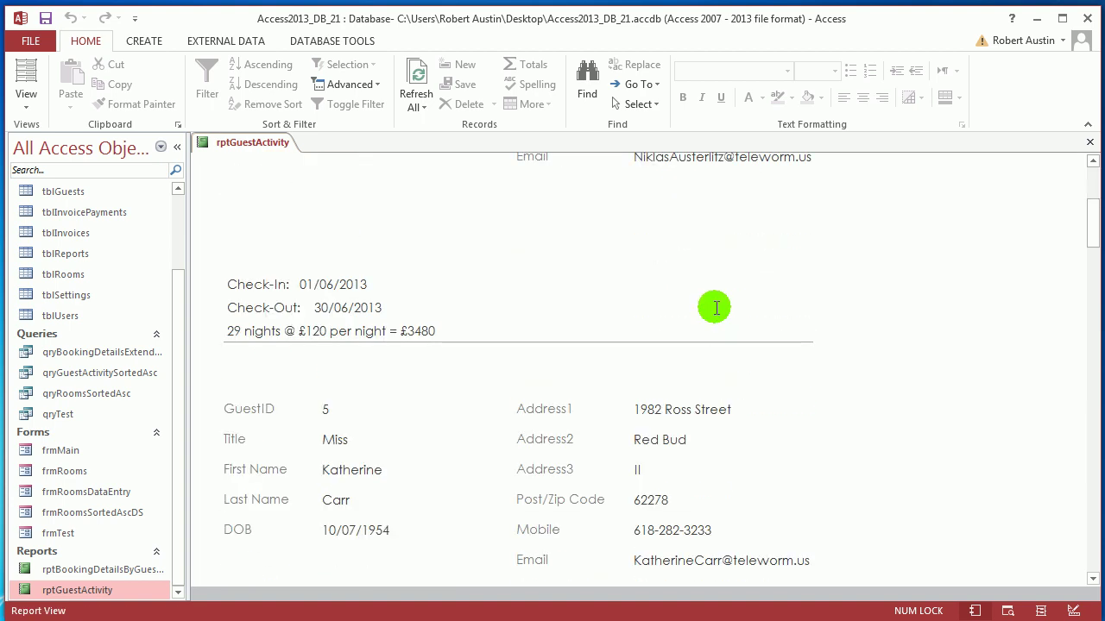
scroll(716, 304, "up", 3)
scroll(405, 254, "down", 4)
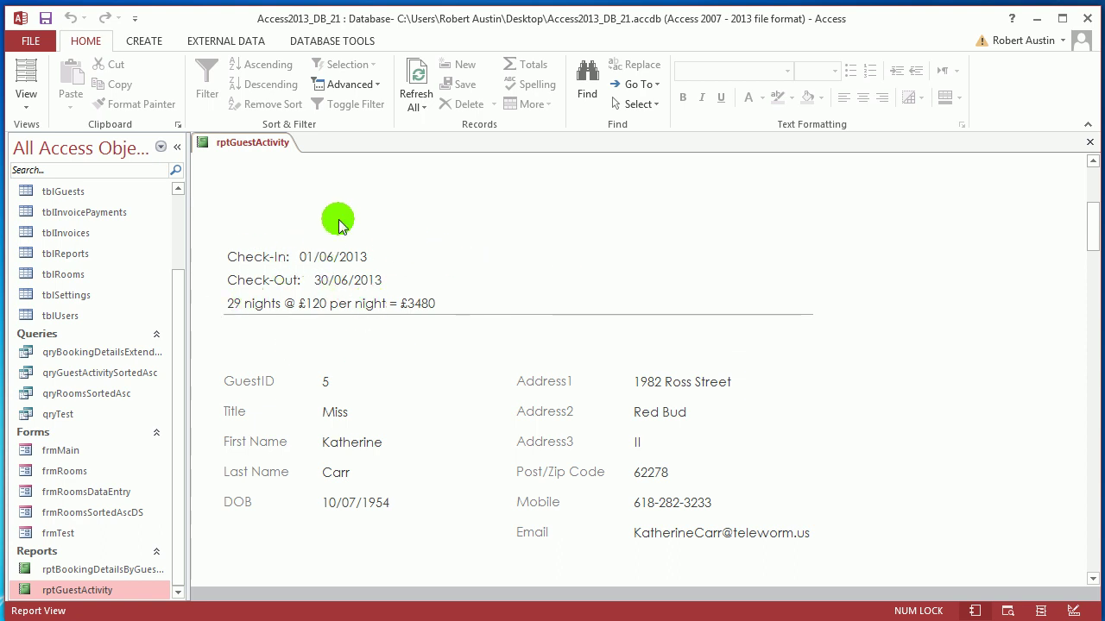
Step: Display the Guest Activity report in Print Preview and examine the layout of its first page
right_click(249, 148)
left_click(291, 284)
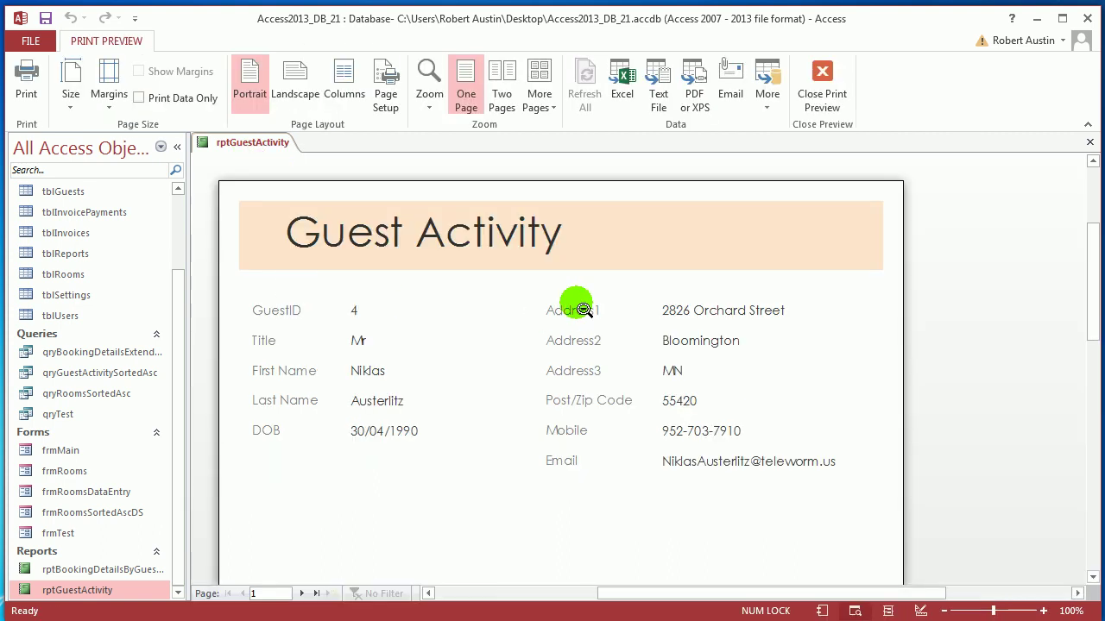
scroll(583, 311, "down", 3)
left_click(585, 312)
left_click(587, 298)
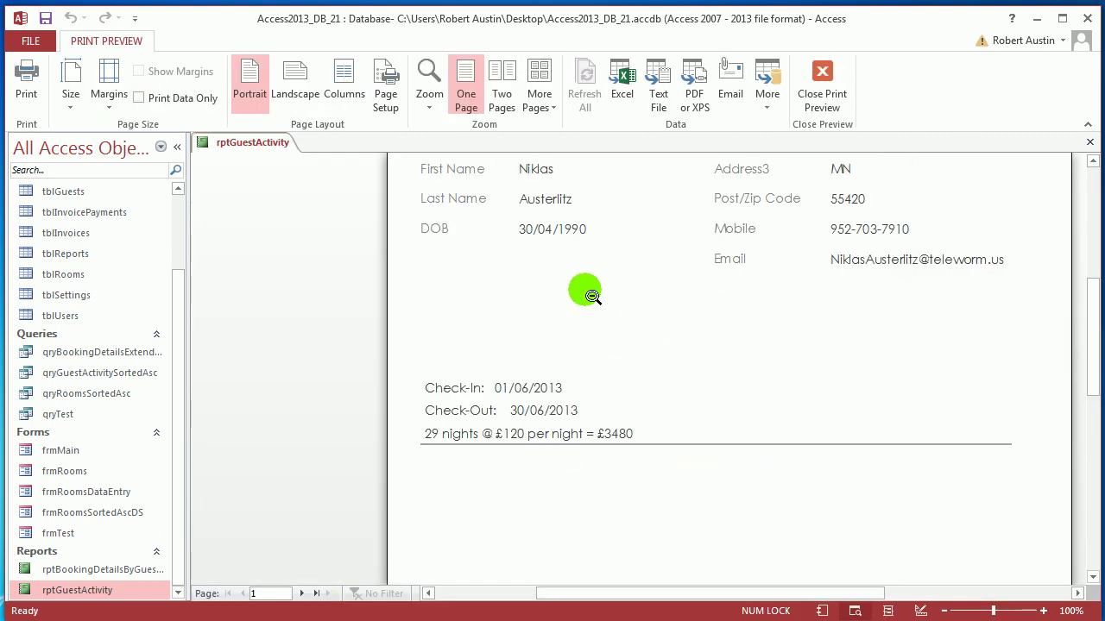
scroll(587, 293, "up", 1)
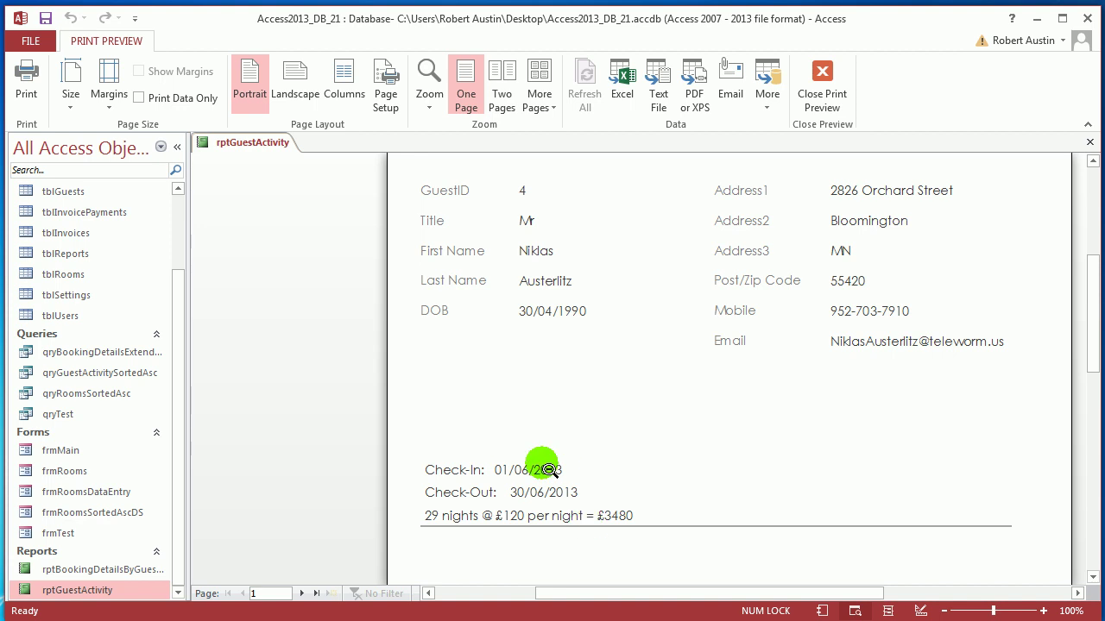
Step: Go to page 2 of the previewed report, examine that guest's bookings and close the report
left_click(302, 593)
scroll(646, 394, "down", 1)
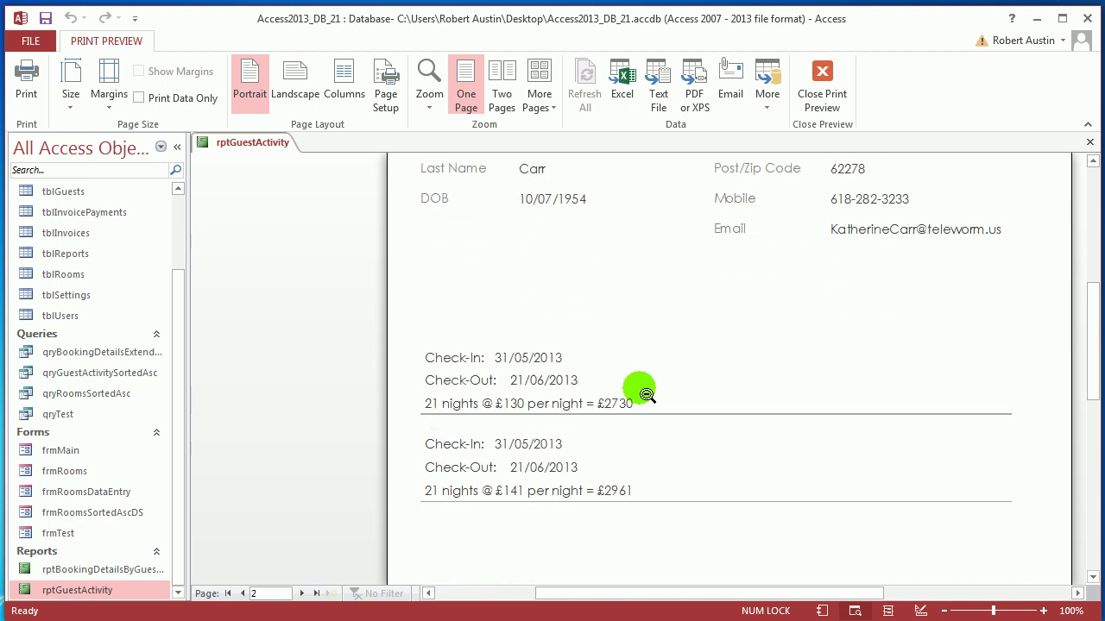
scroll(592, 256, "up", 1)
scroll(629, 346, "down", 1)
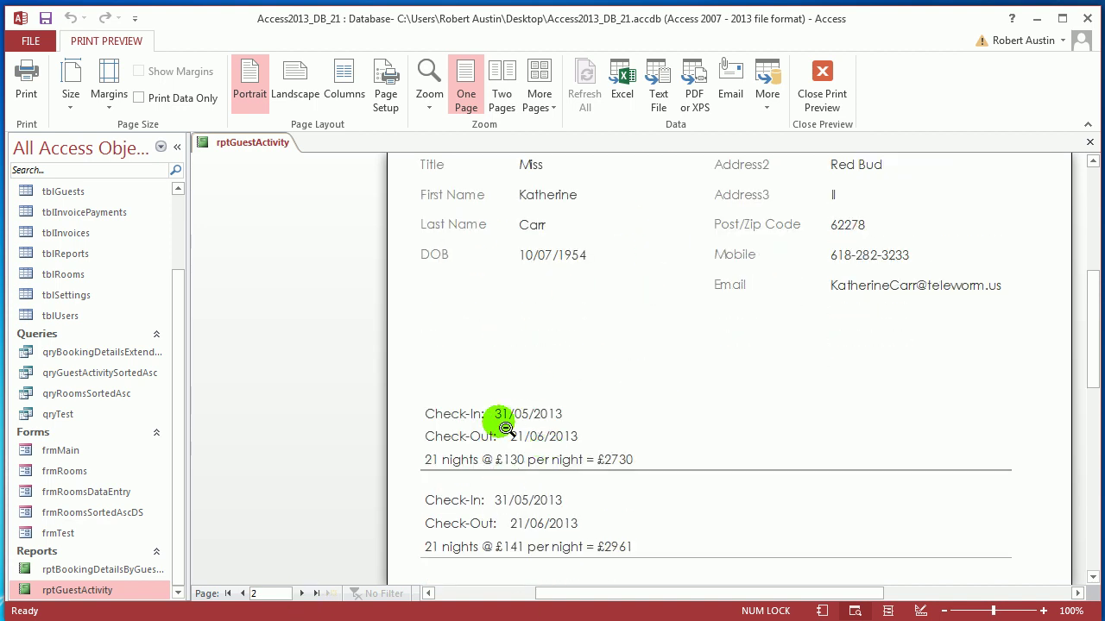
left_click(1089, 143)
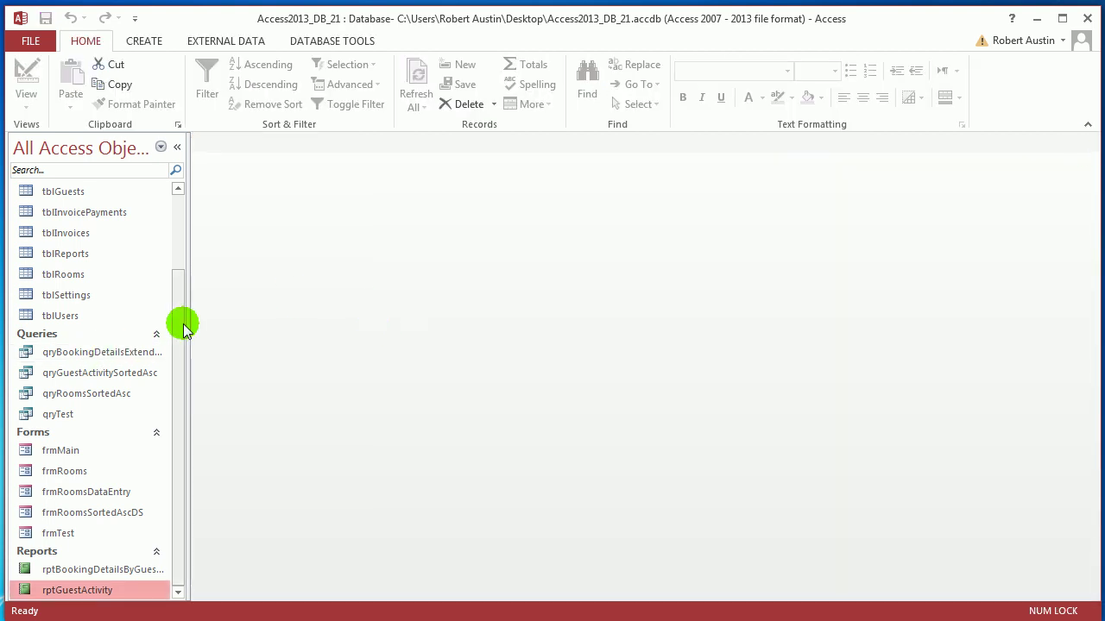
Step: Open the rptBookingDetailsByGuestSub report, look through its check-in and check-out entries, and close it
double_click(100, 572)
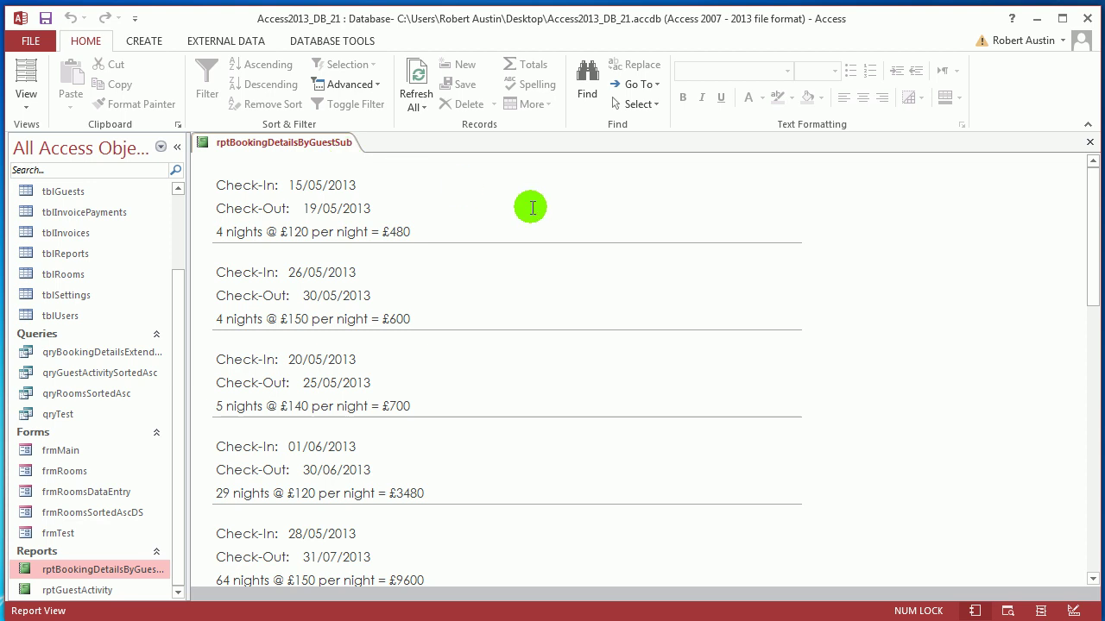
scroll(552, 212, "down", 3)
scroll(561, 213, "down", 4)
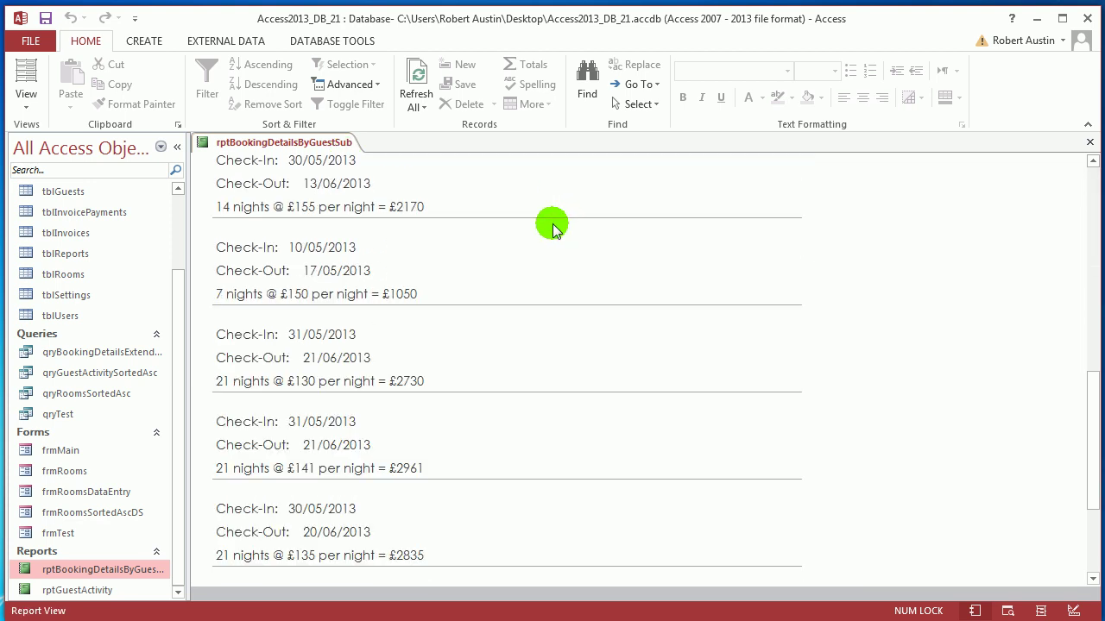
scroll(354, 201, "down", 1)
right_click(289, 149)
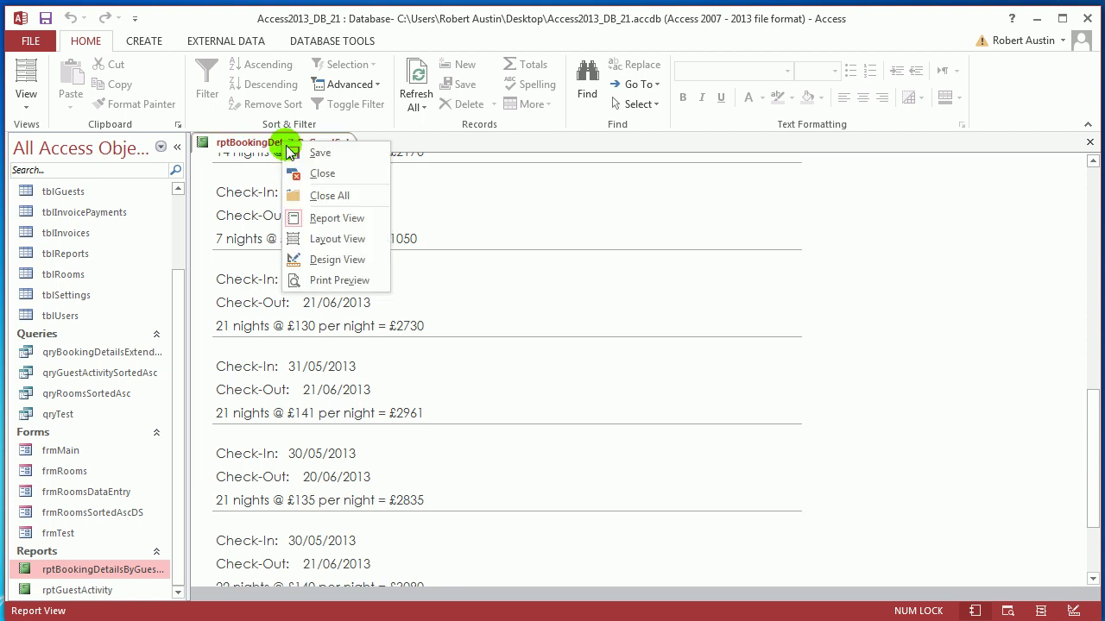
left_click(321, 174)
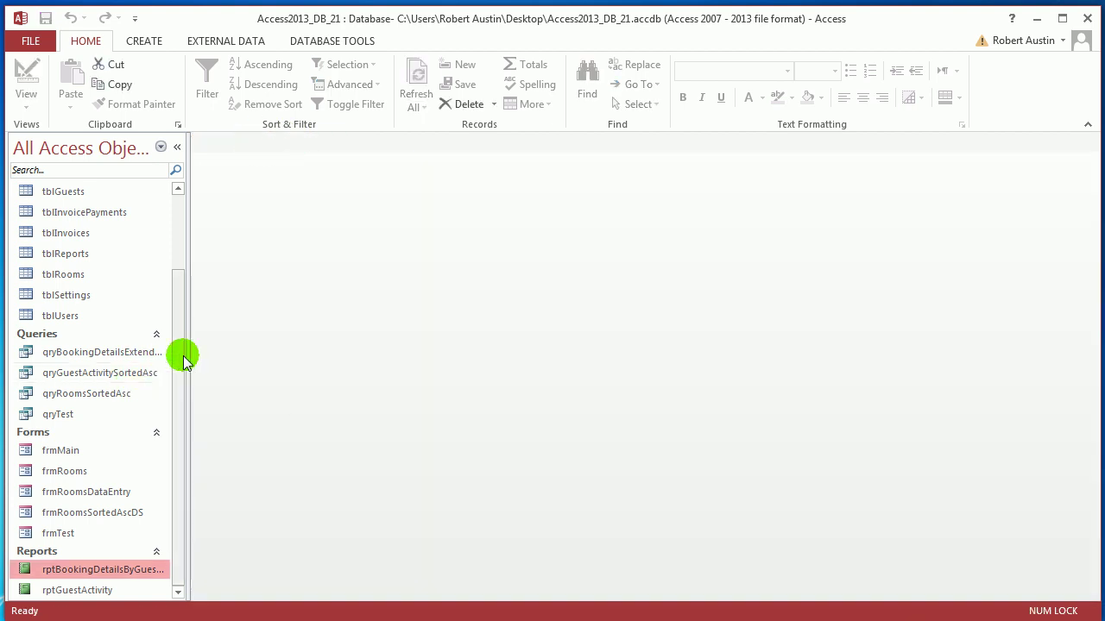
Step: Open the qryBookingDetailsExtended query, review its booking detail fields, and close it
double_click(116, 353)
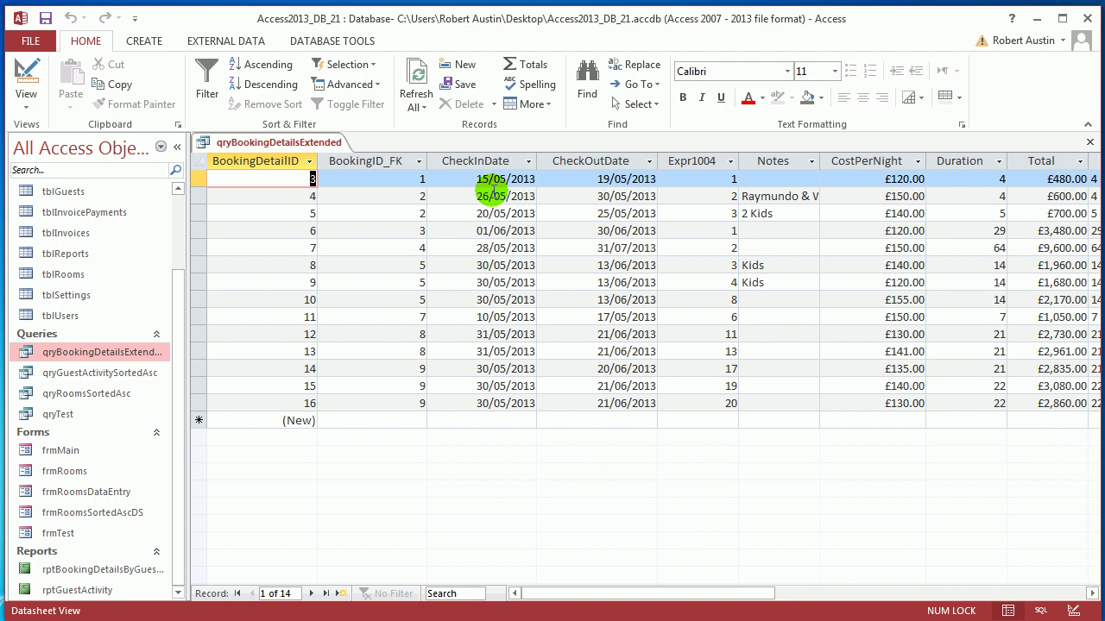
right_click(298, 146)
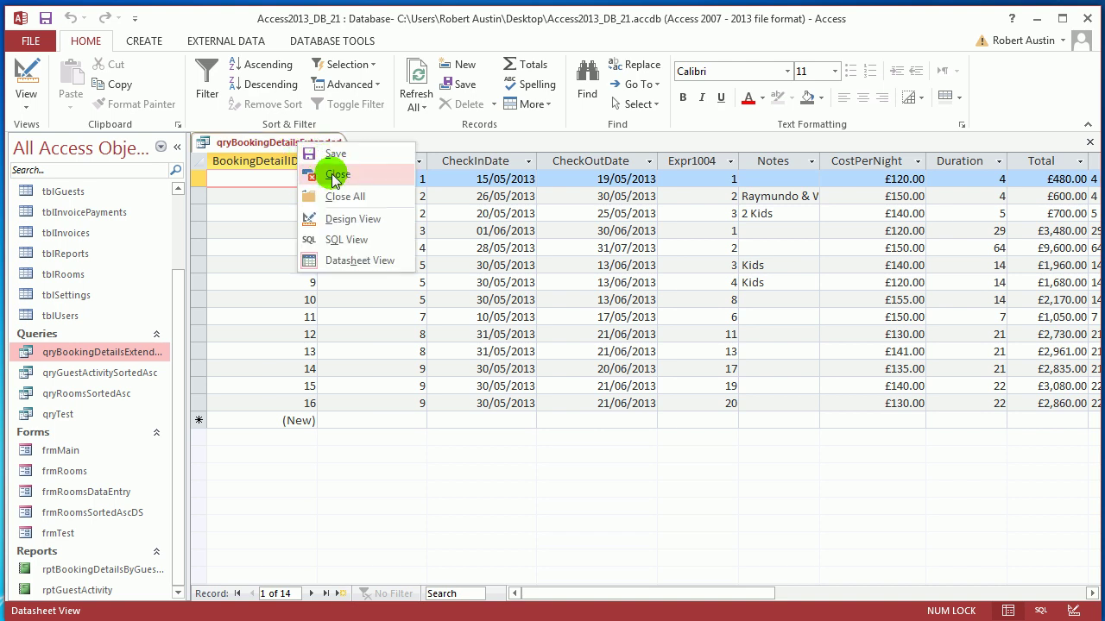
left_click(311, 172)
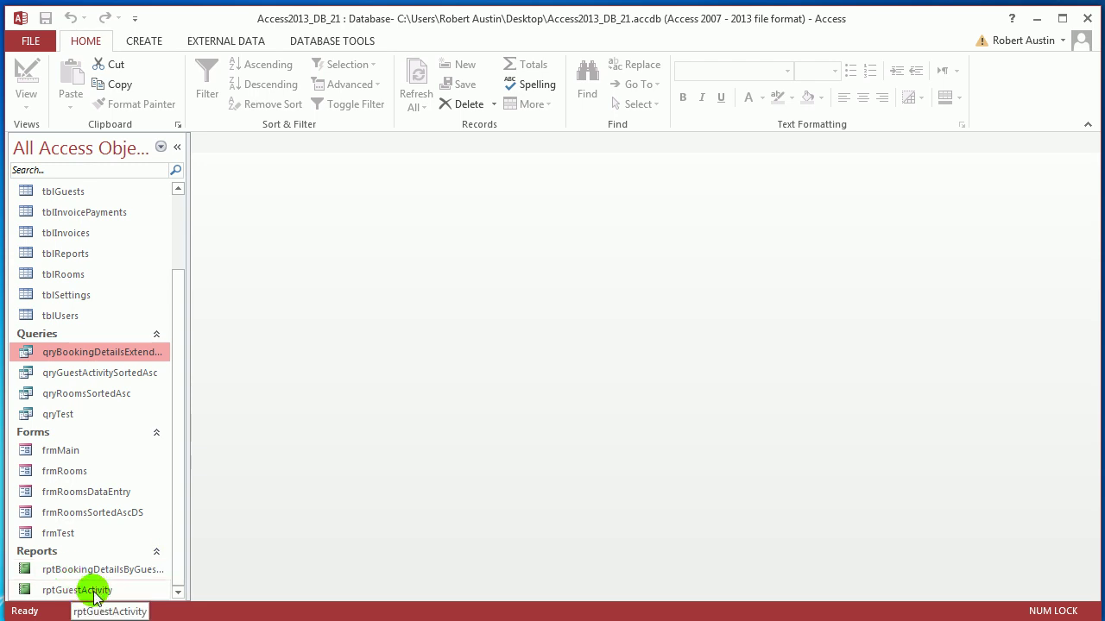
Step: Create a blank form and display the properties of the form itself
left_click(144, 43)
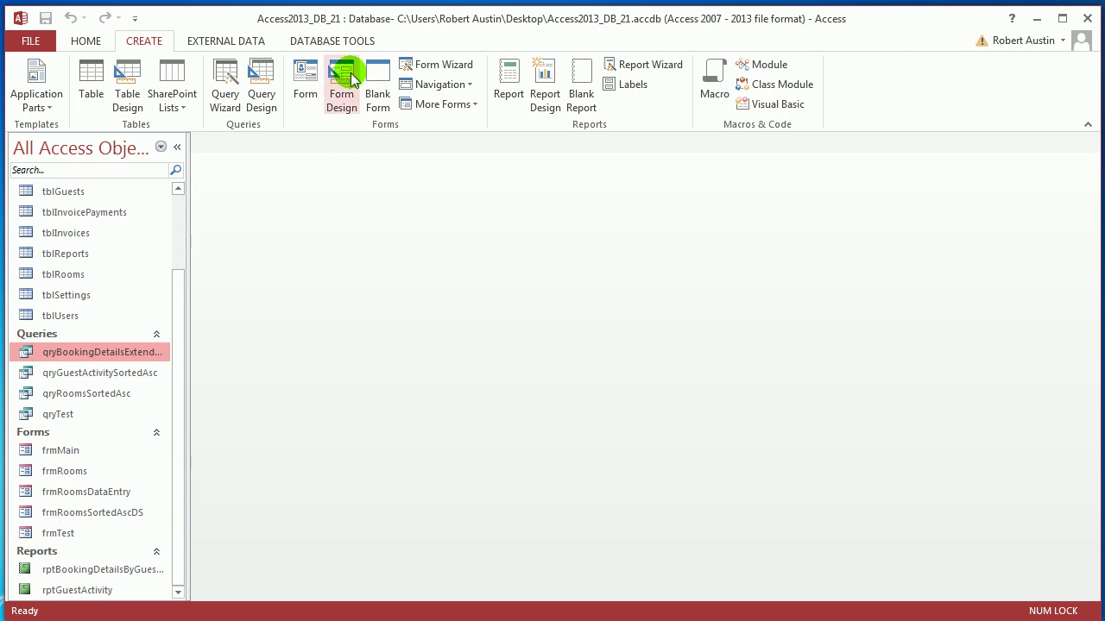
left_click(373, 98)
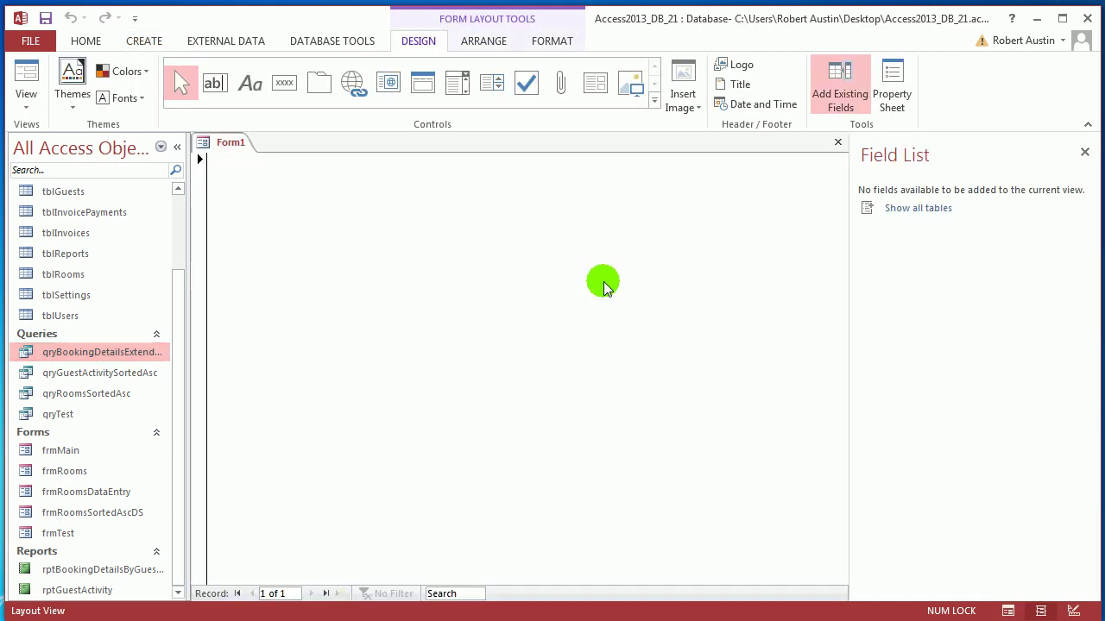
key("F4")
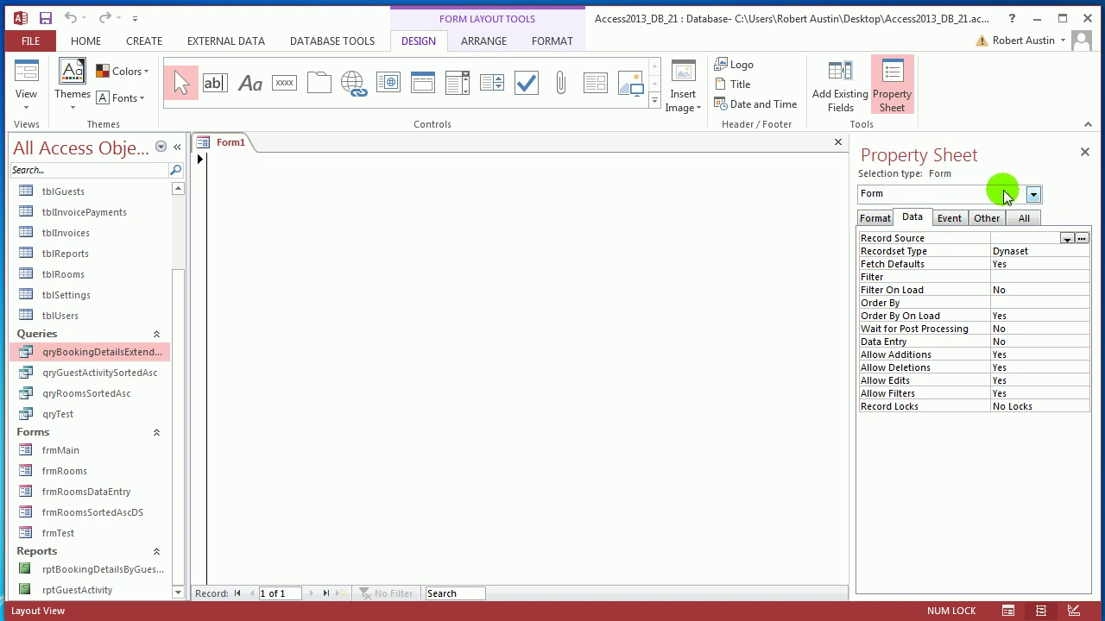
left_click(1033, 194)
left_click(906, 223)
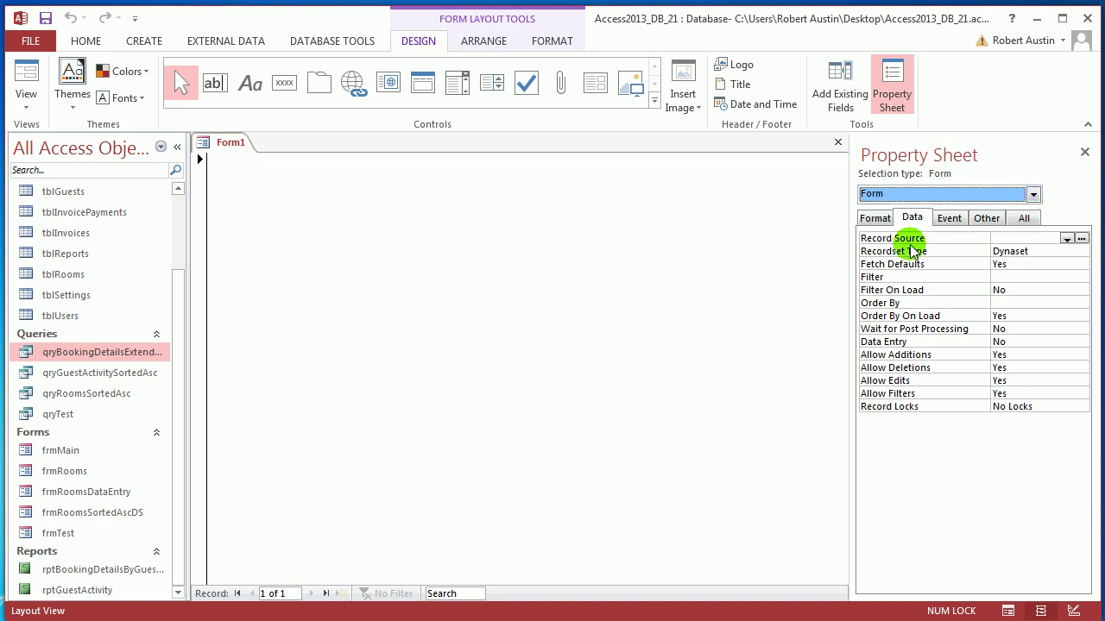
Step: Set the form's Record Selectors and Navigation Buttons properties to No
left_click(875, 218)
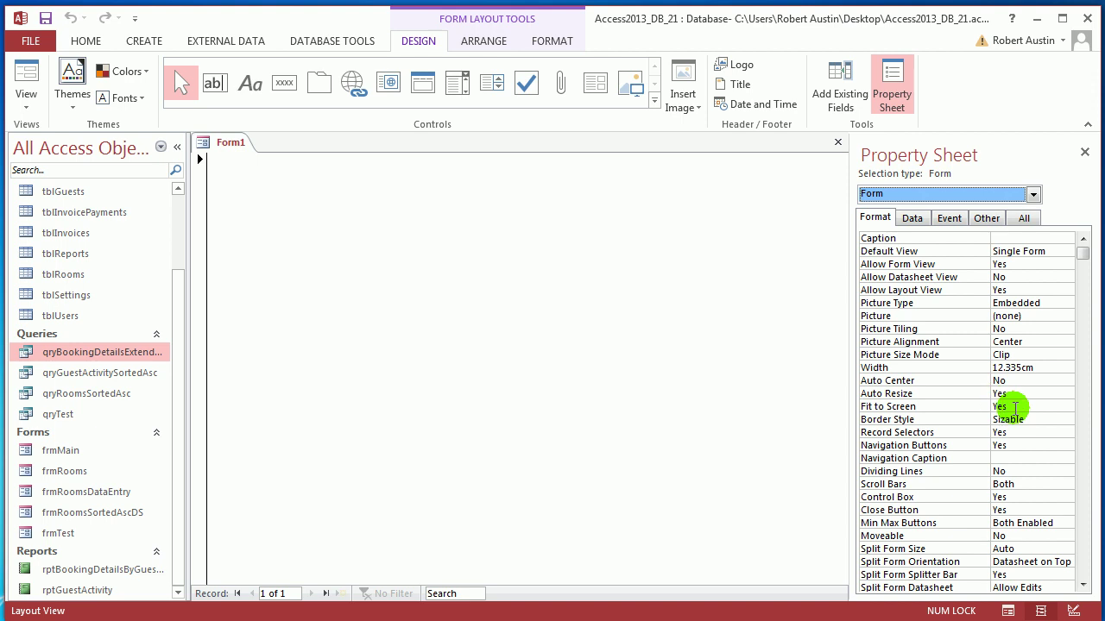
left_click(1067, 434)
left_click(1067, 432)
left_click(1036, 458)
left_click(1067, 445)
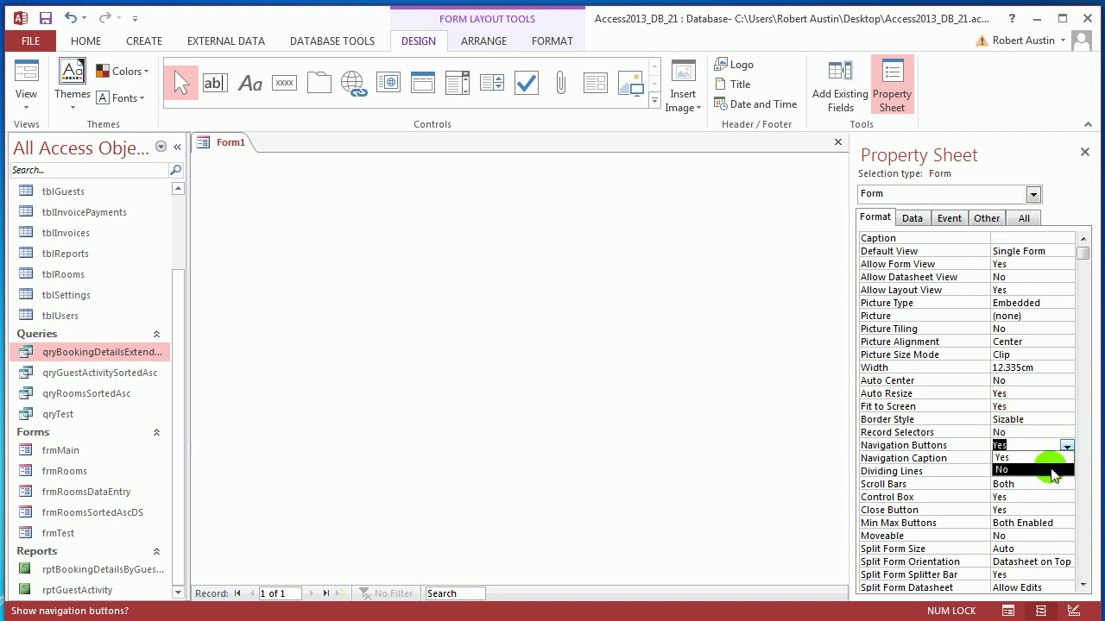
left_click(1046, 470)
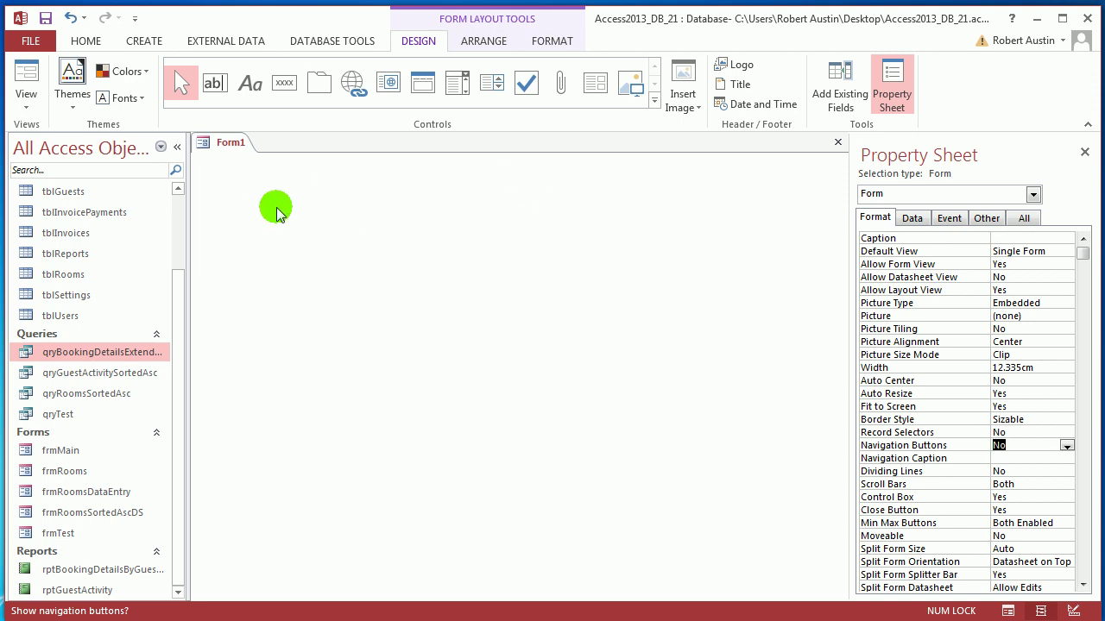
Step: Add a combo box to the blank form without using the Combo Box Wizard
left_click(457, 86)
left_click(332, 194)
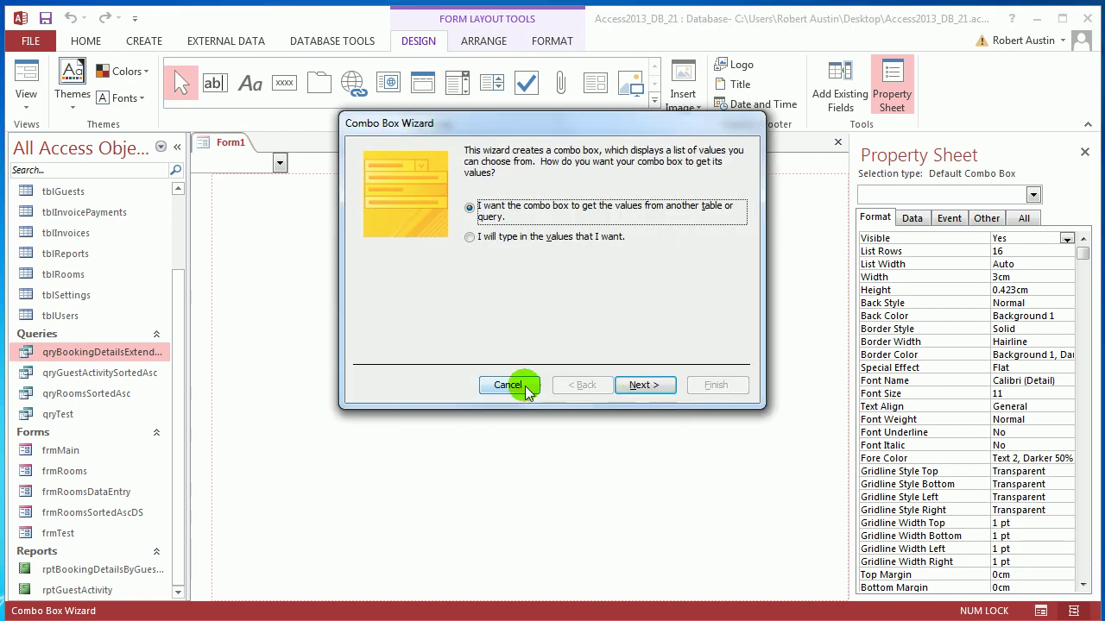
left_click(518, 384)
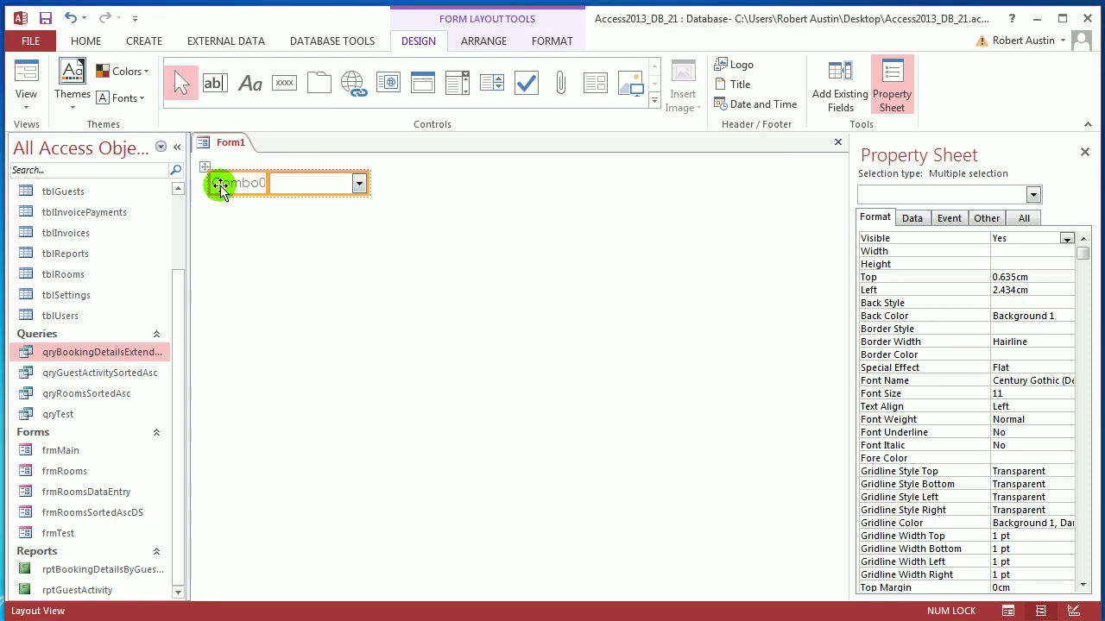
Step: Change the combo box label's caption to Start Date
left_click(250, 199)
left_click(261, 185)
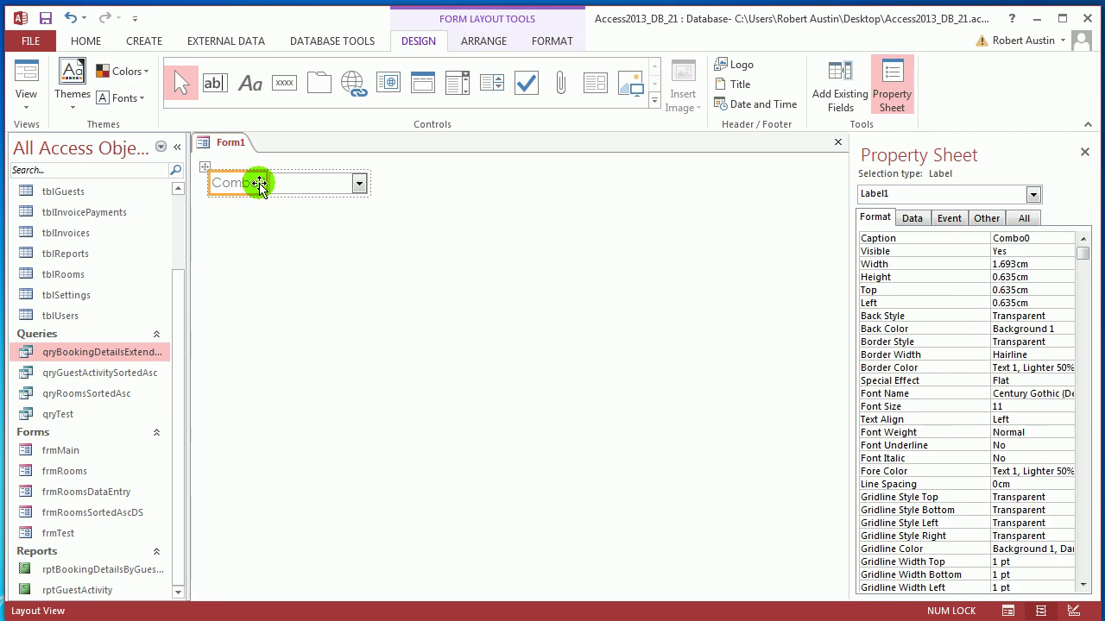
double_click(259, 184)
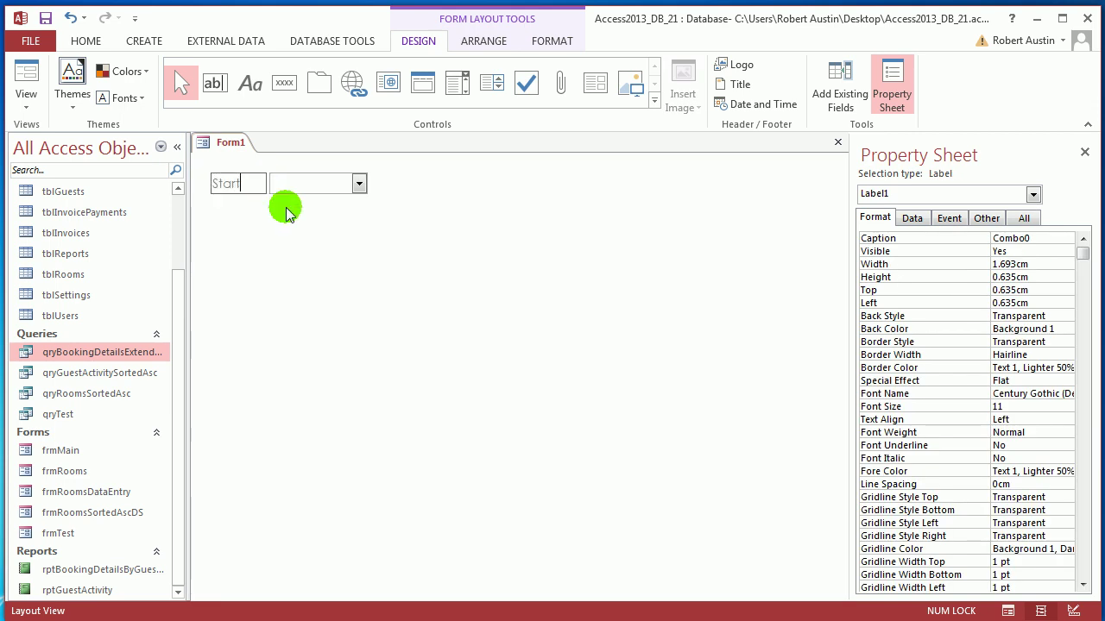
key("Return")
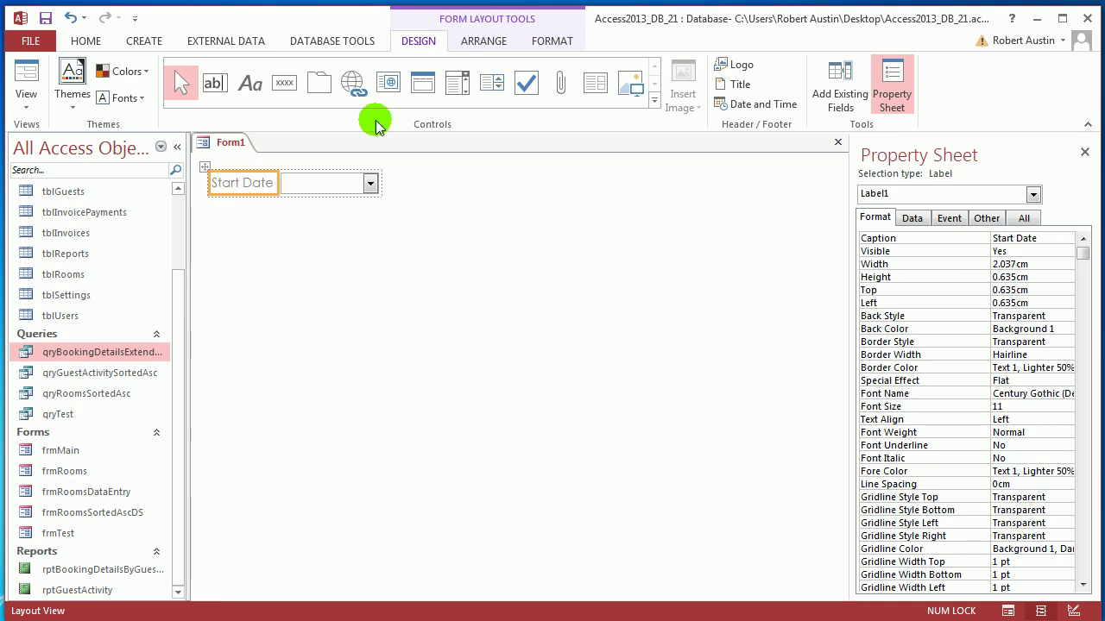
Step: Insert three empty layout columns after the Start Date combo box
left_click(358, 178)
left_click(477, 39)
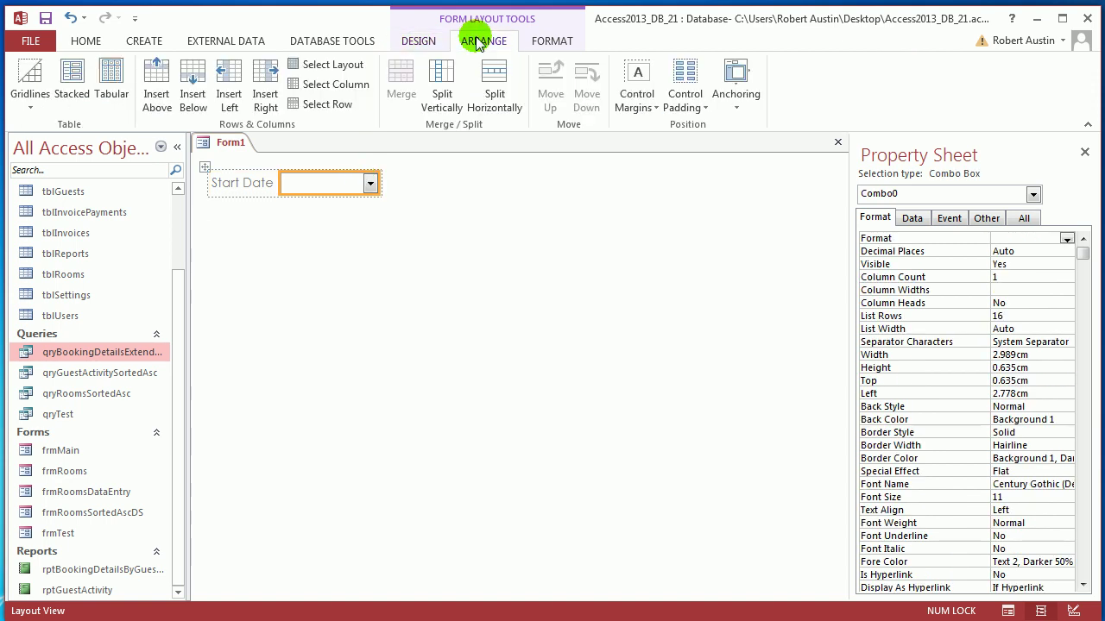
left_click(266, 90)
left_click(266, 91)
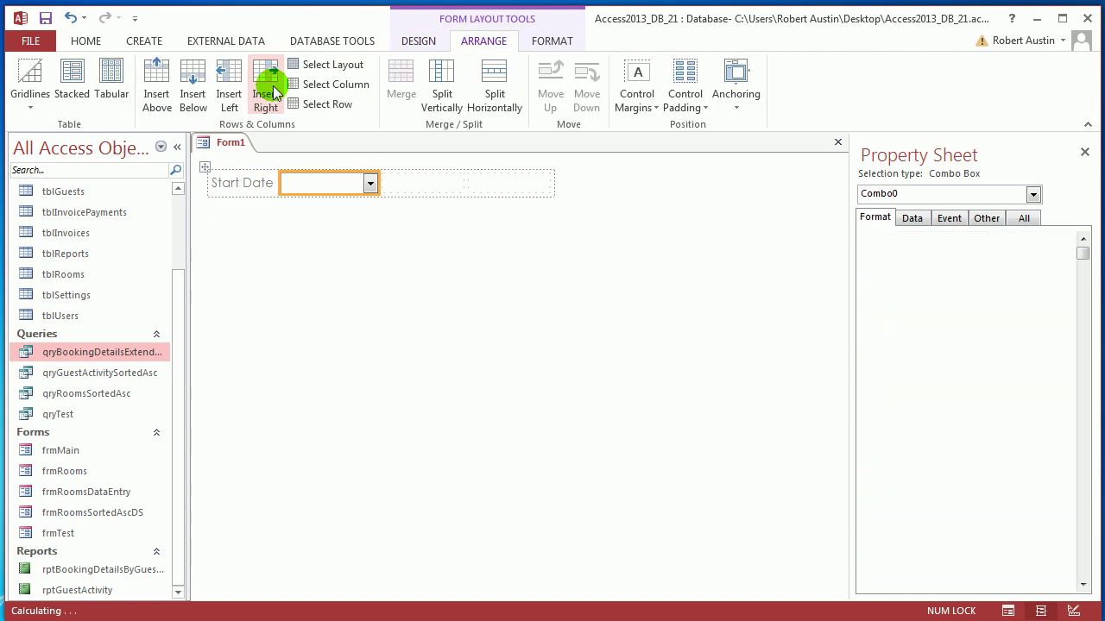
left_click(266, 91)
Step: Add a combo box in the last empty cell without using the Combo Box Wizard, and caption its label End Date
left_click(419, 41)
left_click(457, 82)
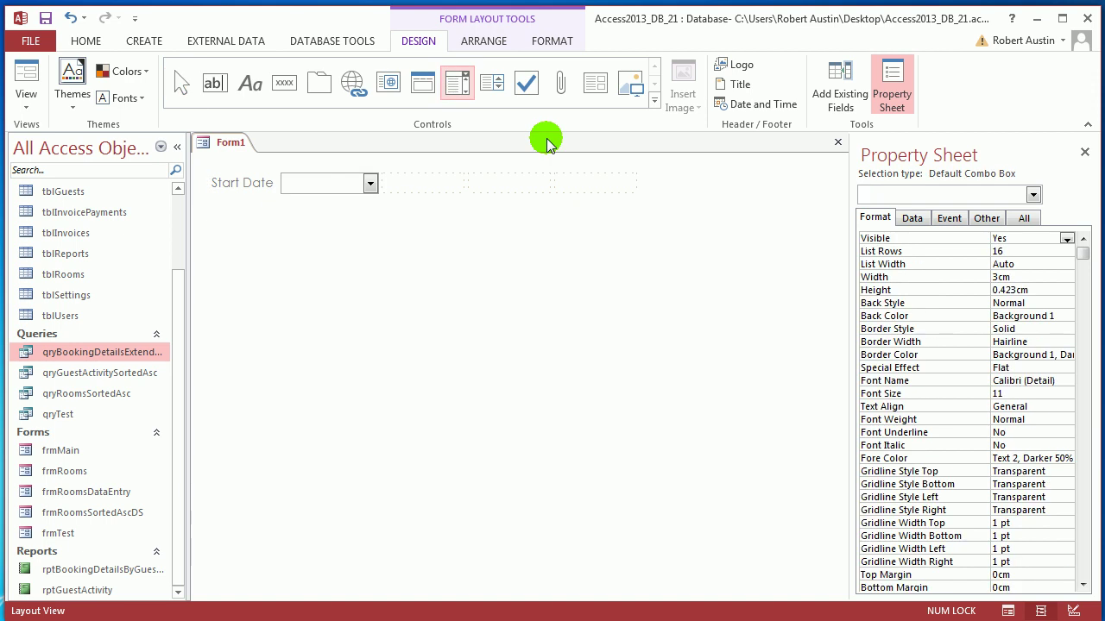
left_click(600, 193)
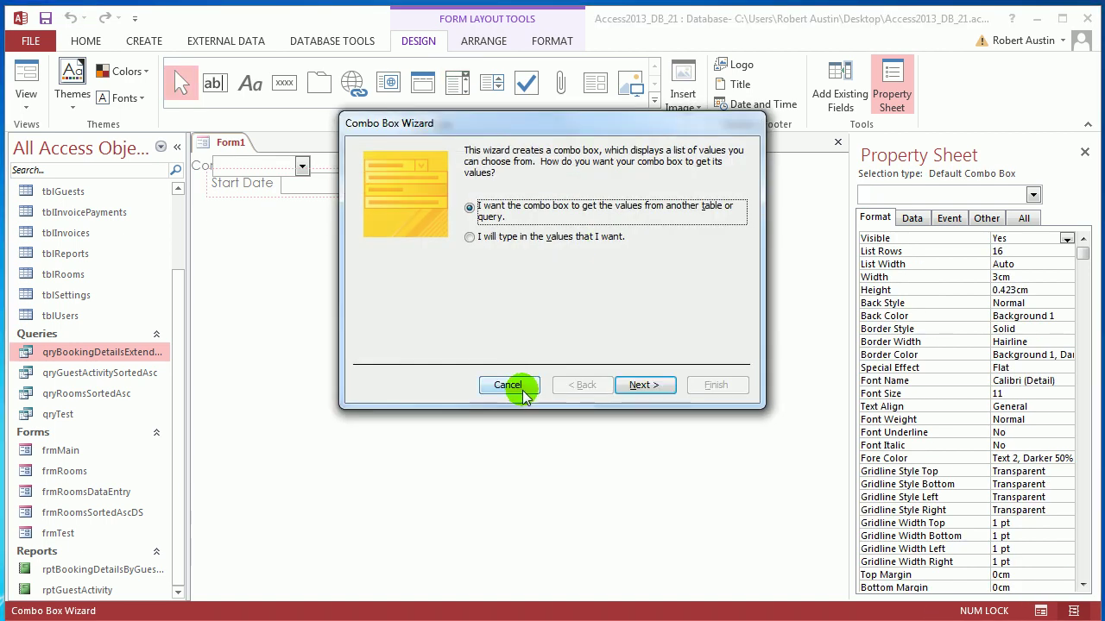
left_click(521, 387)
left_click(525, 182)
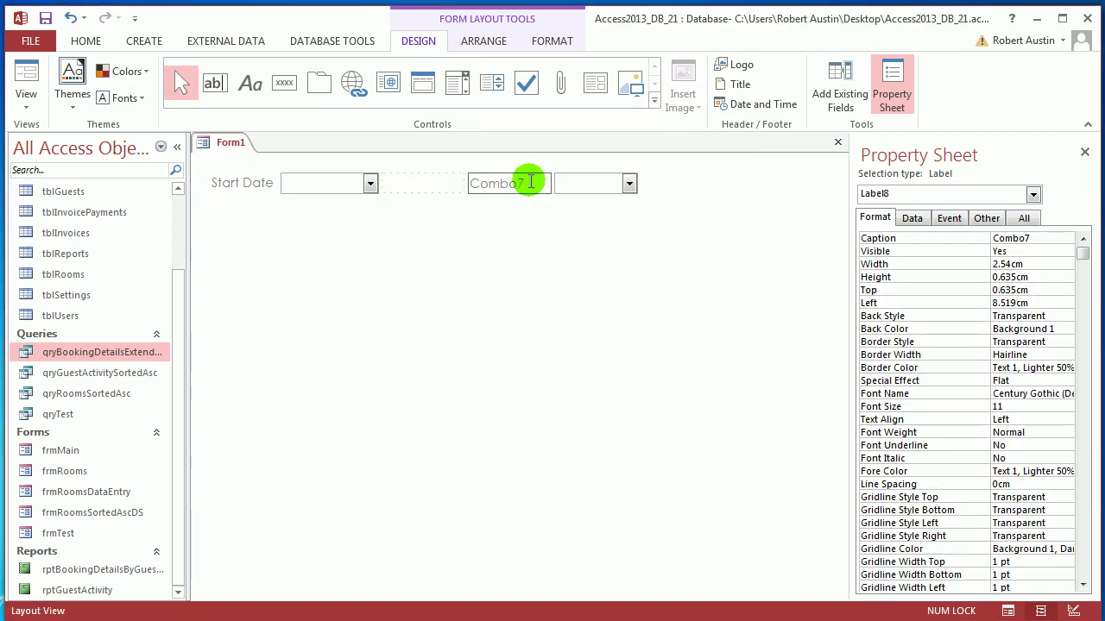
left_click_drag(530, 182, 446, 184)
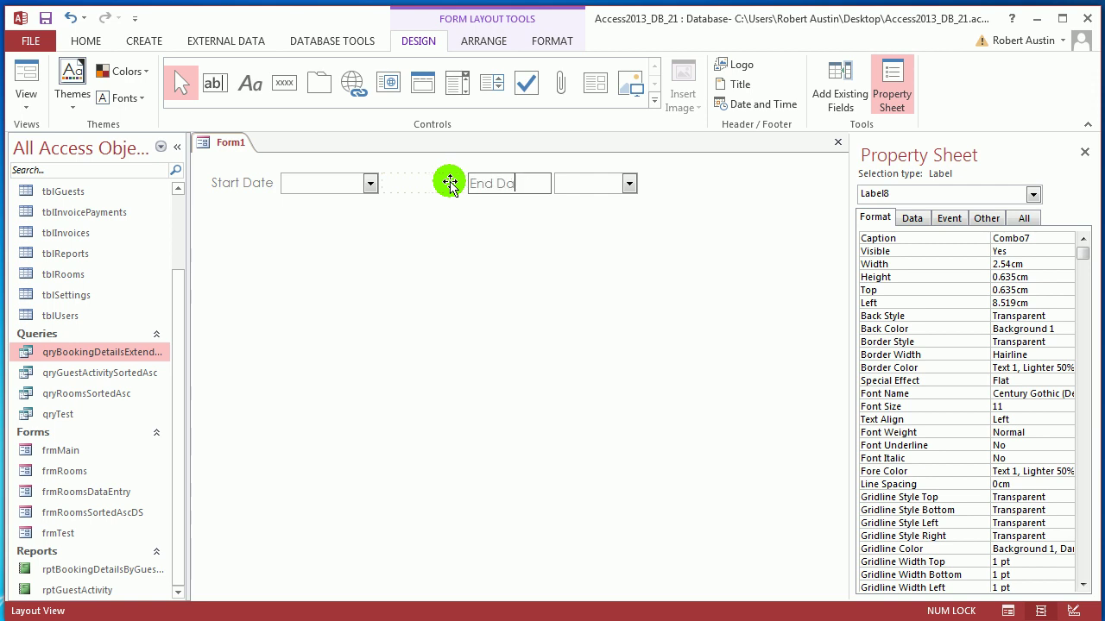
Step: Widen the End Date combo box to about 3.36 cm and the Start Date combo box to about 3.47 cm
left_click(623, 183)
left_click_drag(636, 184, 662, 183)
left_click(373, 183)
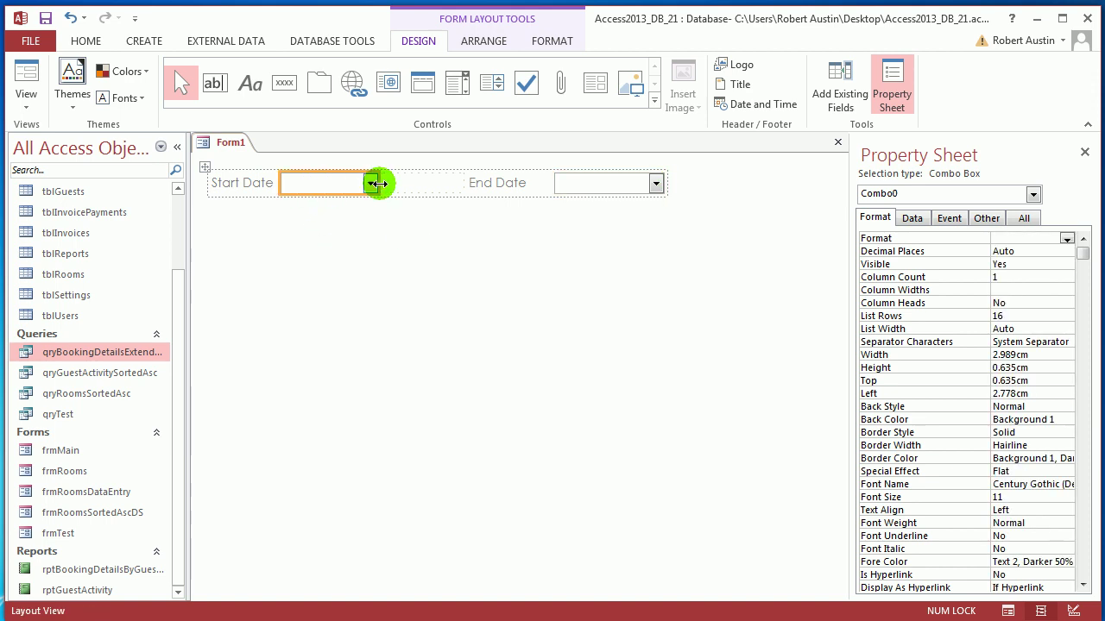
left_click_drag(380, 183, 394, 184)
Step: Insert two empty columns after the End Date combo box and narrow the first one to about 1.14 cm
left_click(594, 186)
left_click(474, 43)
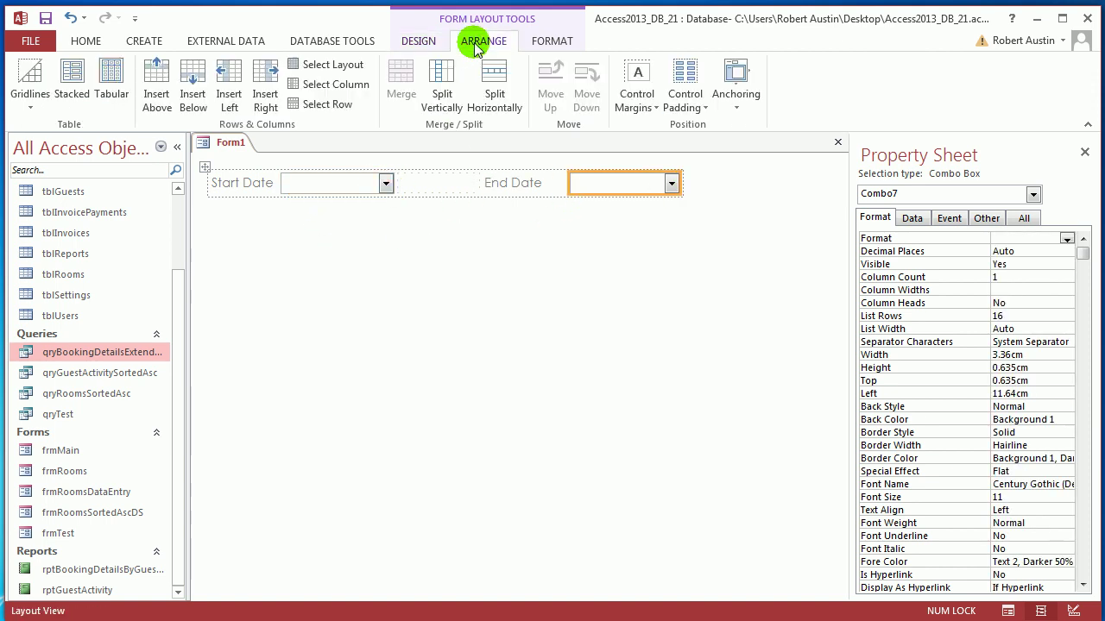
left_click(264, 80)
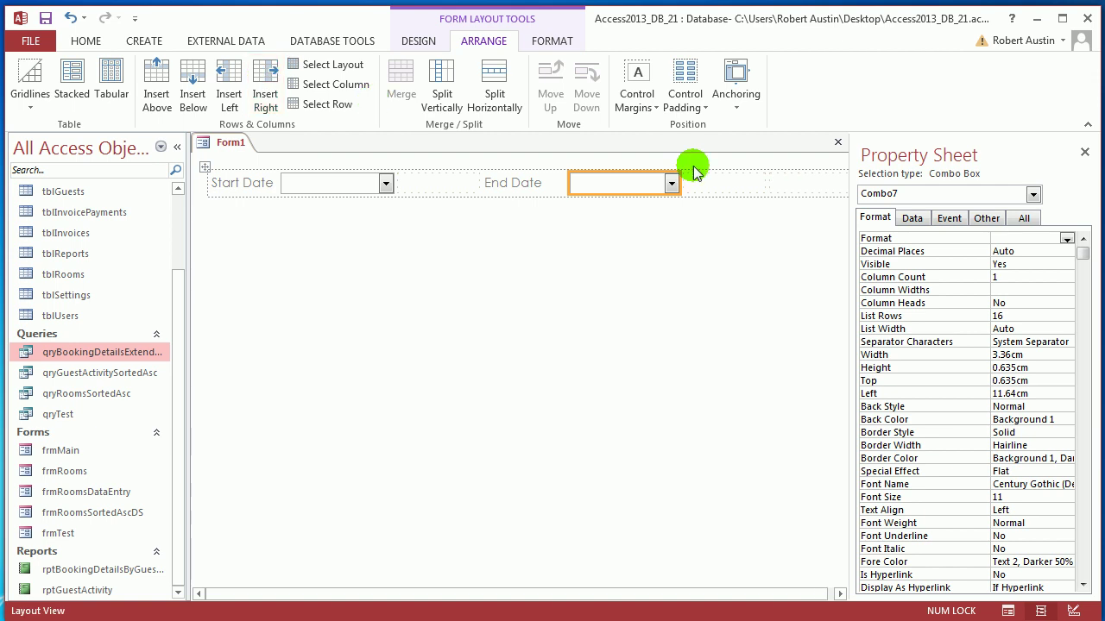
left_click(743, 182)
left_click_drag(765, 185, 722, 184)
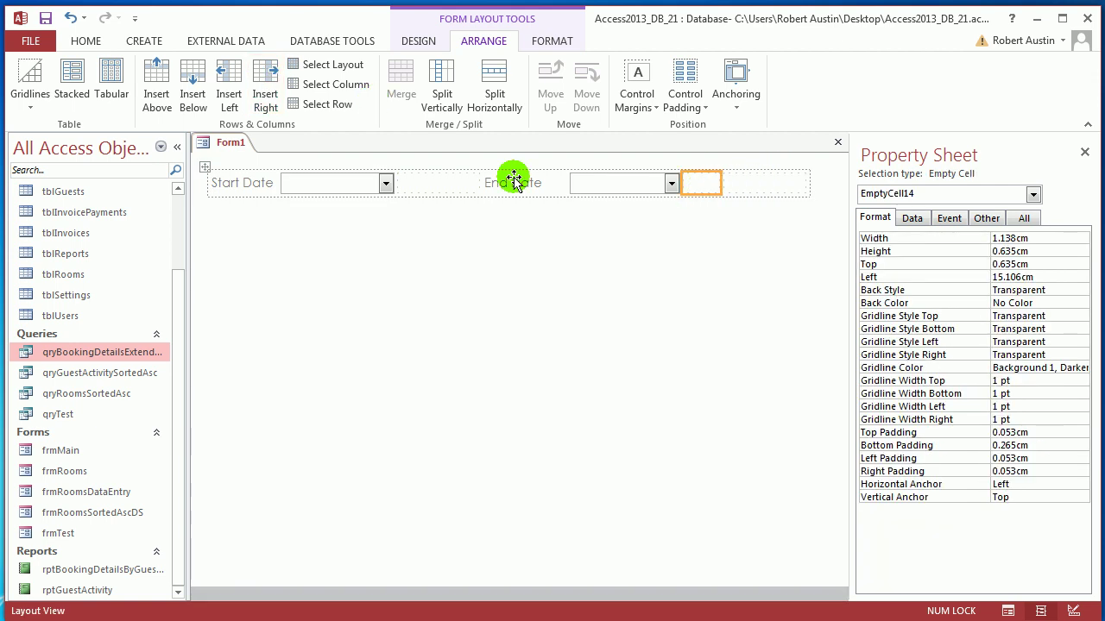
Step: Collapse the Navigation Pane and add a command button captioned Update in the last empty cell, without using the Command Button Wizard
left_click(177, 146)
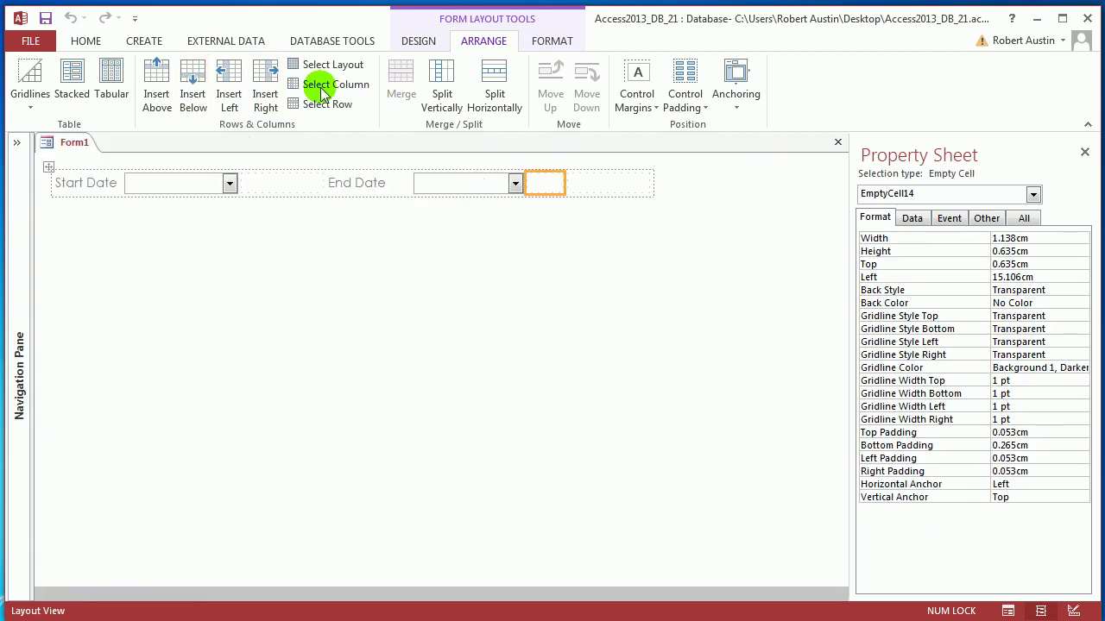
left_click(418, 41)
left_click(298, 81)
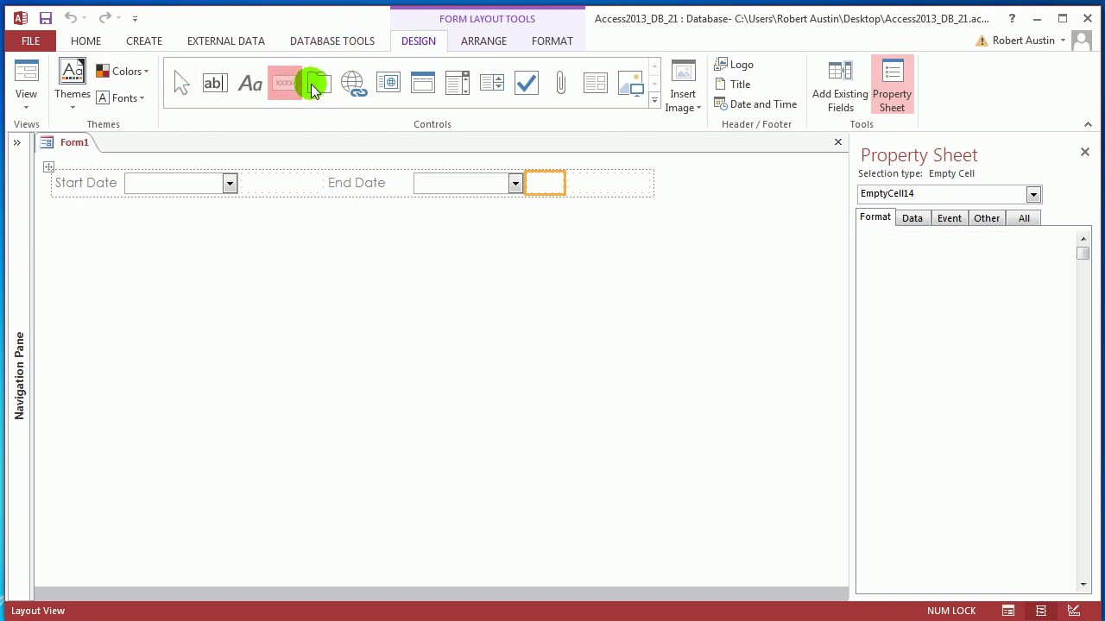
left_click(599, 185)
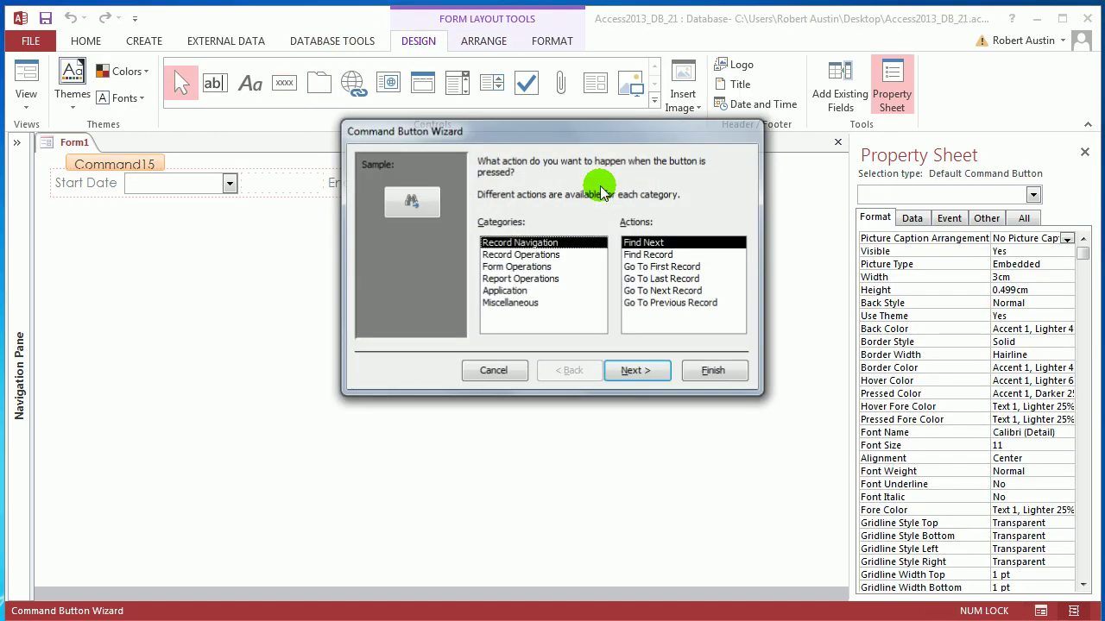
key("Escape")
left_click(602, 192)
type("U")
key("Return")
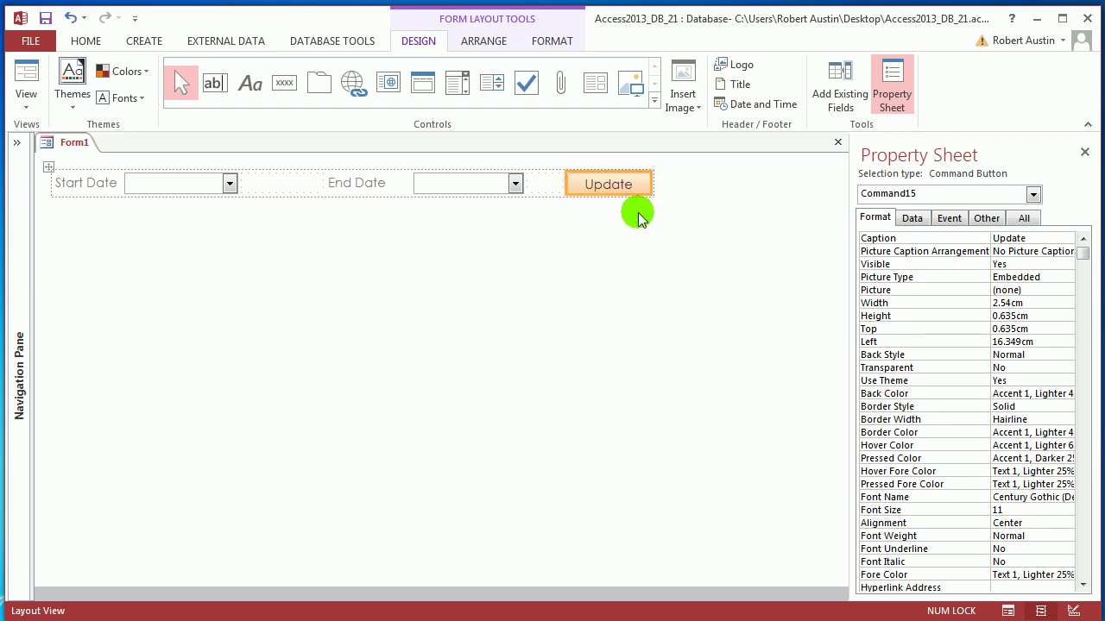
Step: Set the Name property of the Start Date combo box to cboStartDate
left_click(173, 195)
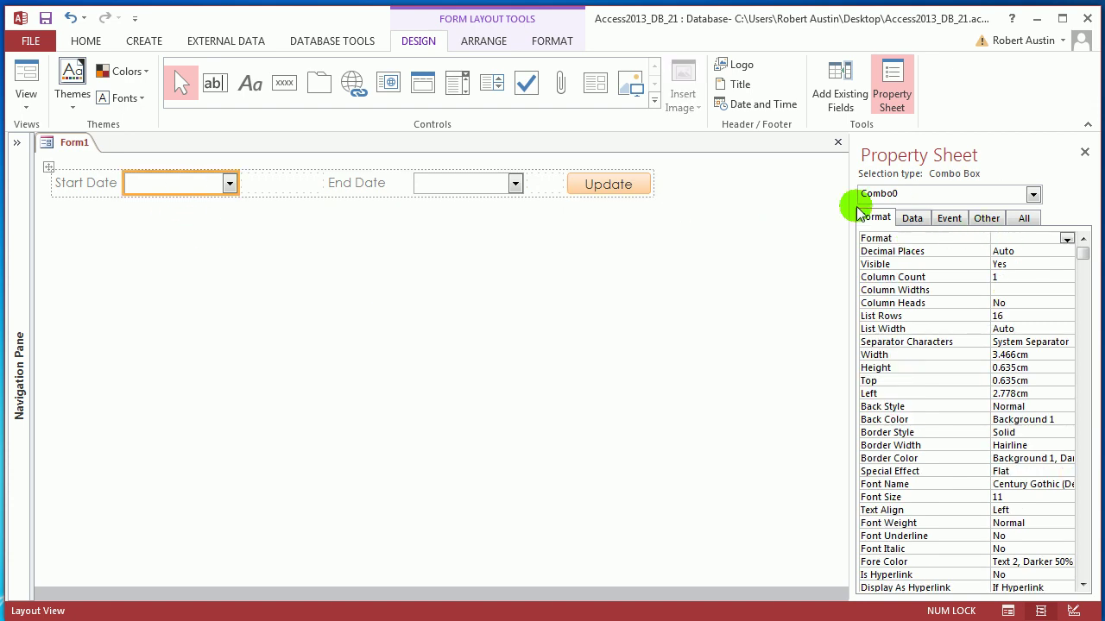
left_click(984, 217)
left_click(986, 238)
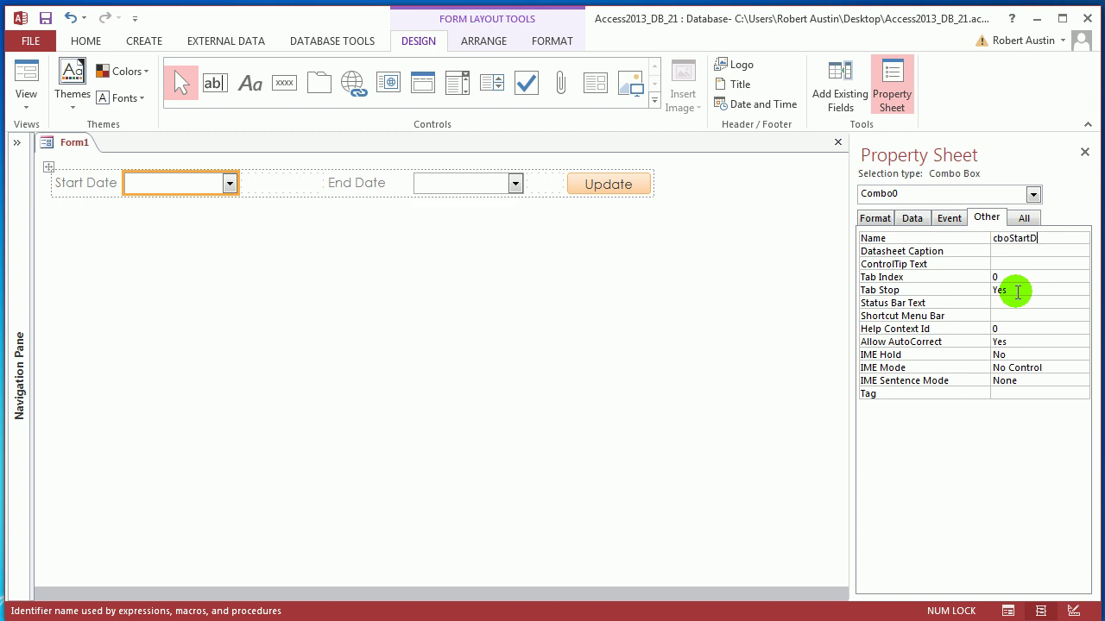
key("Return")
Step: Set the Name property of the End Date combo box to cboEndDate
left_click(474, 177)
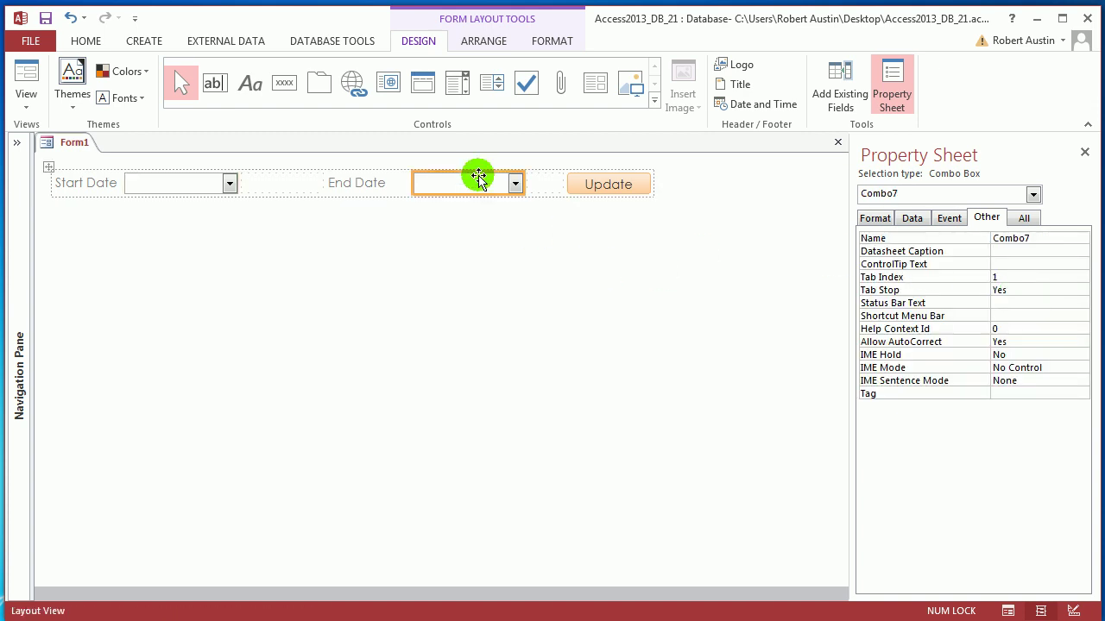
left_click(1023, 238)
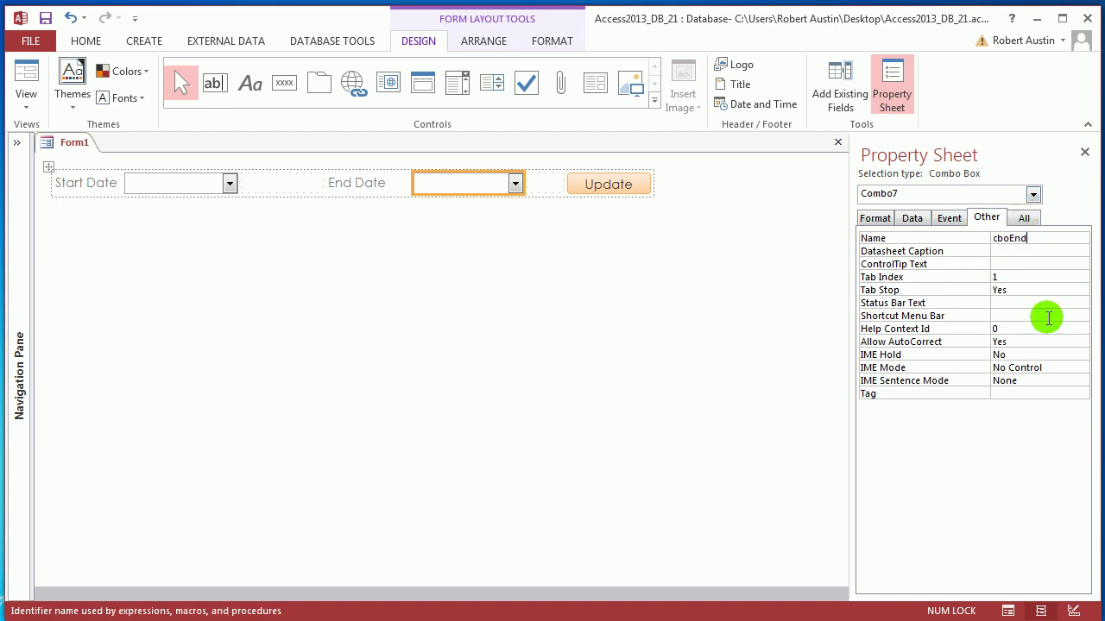
key("Return")
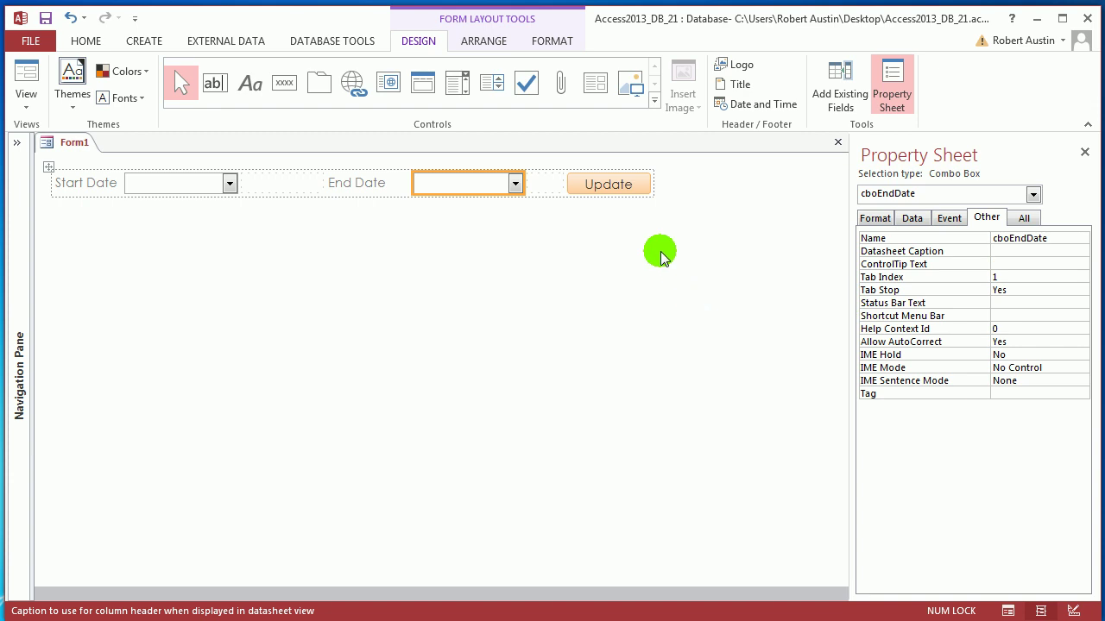
Step: Set the Name property of the Update button to cmdDate
left_click(611, 186)
left_click(992, 238)
type("cmdDate")
key("Return")
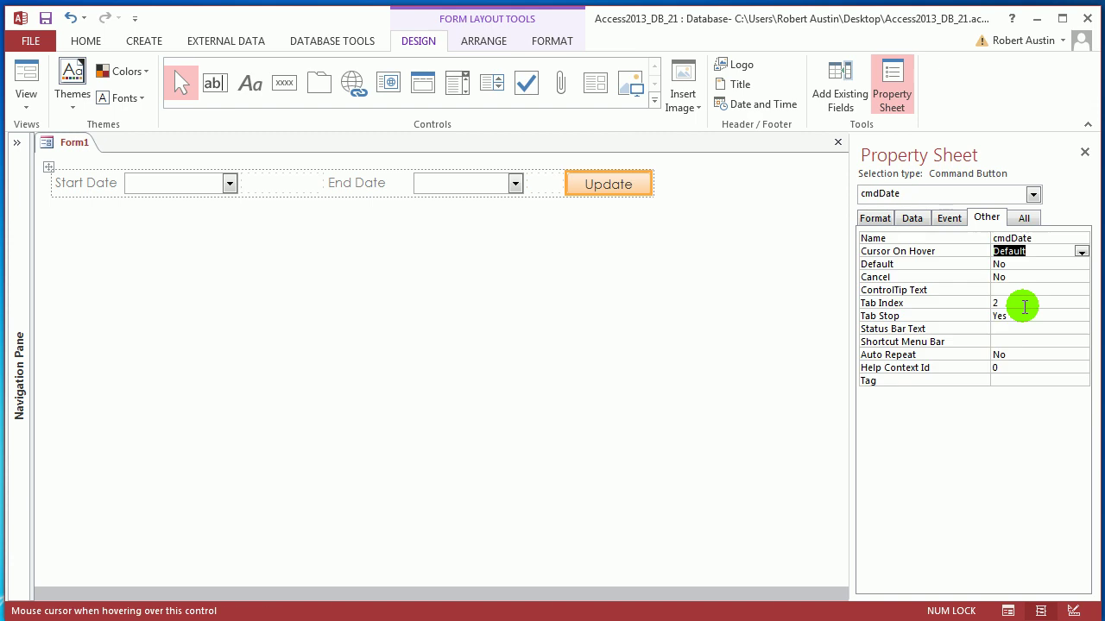
Step: Set the Format property of both date combo boxes to Short Date
left_click(186, 185)
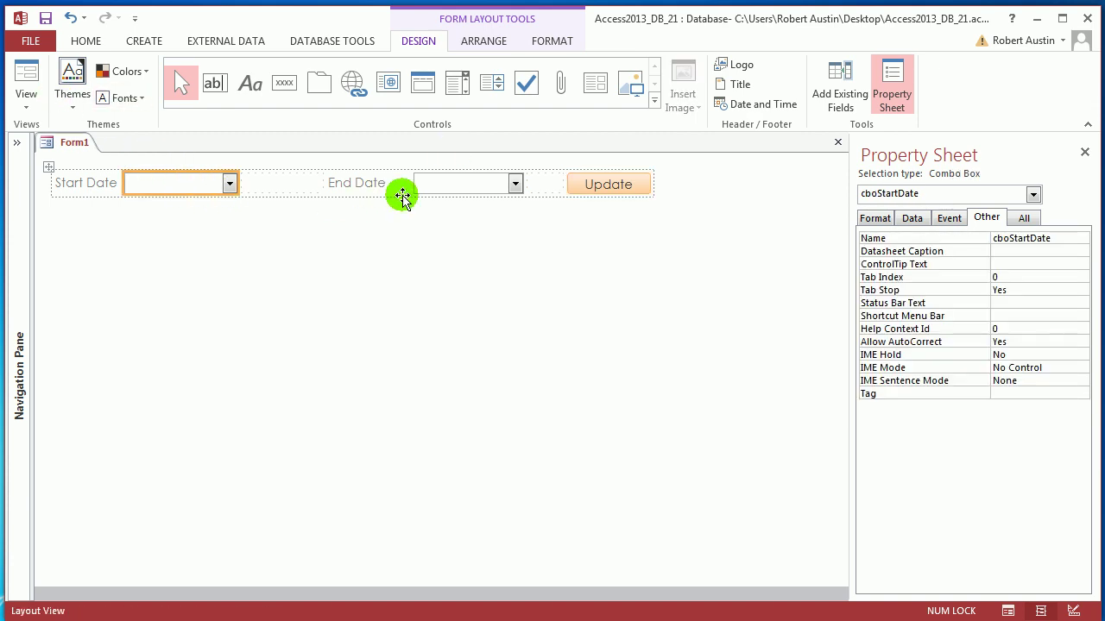
left_click(446, 183, "shift")
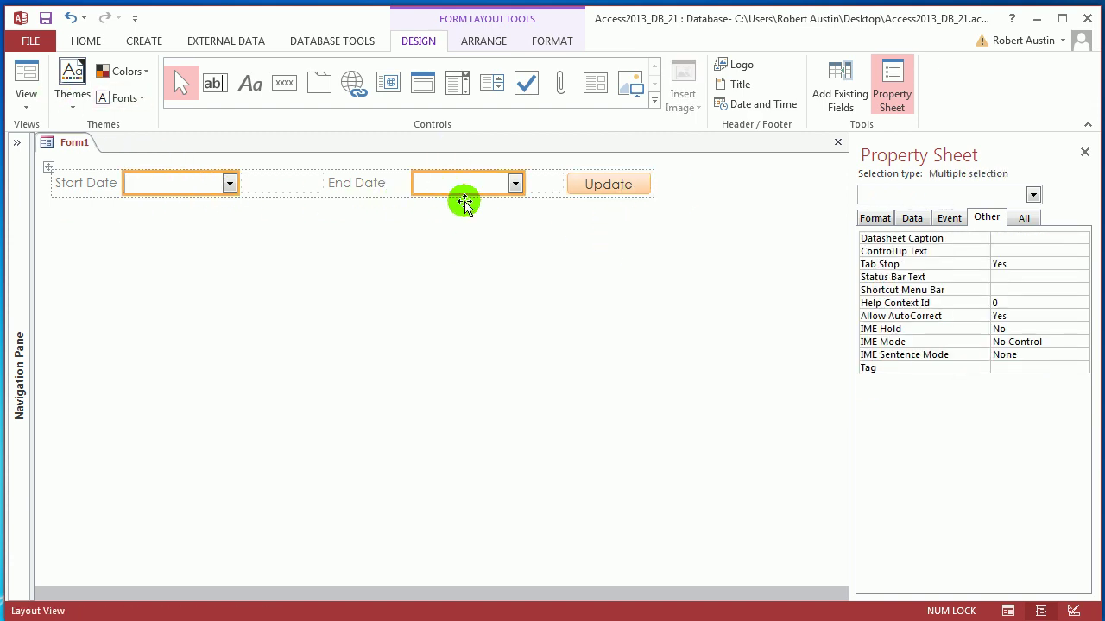
left_click(871, 221)
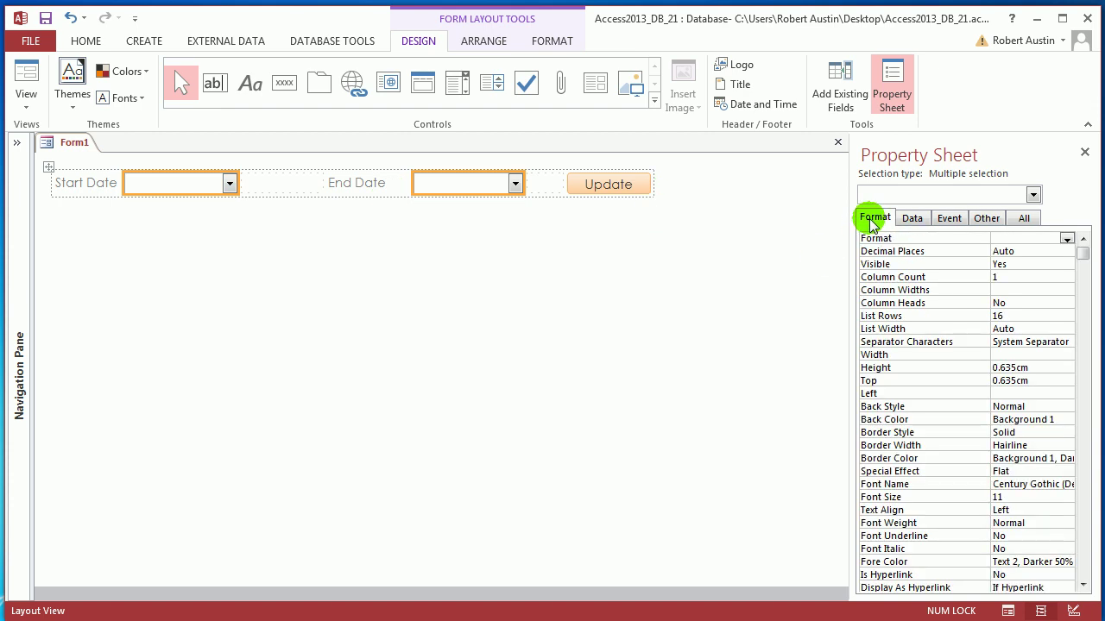
left_click(1066, 239)
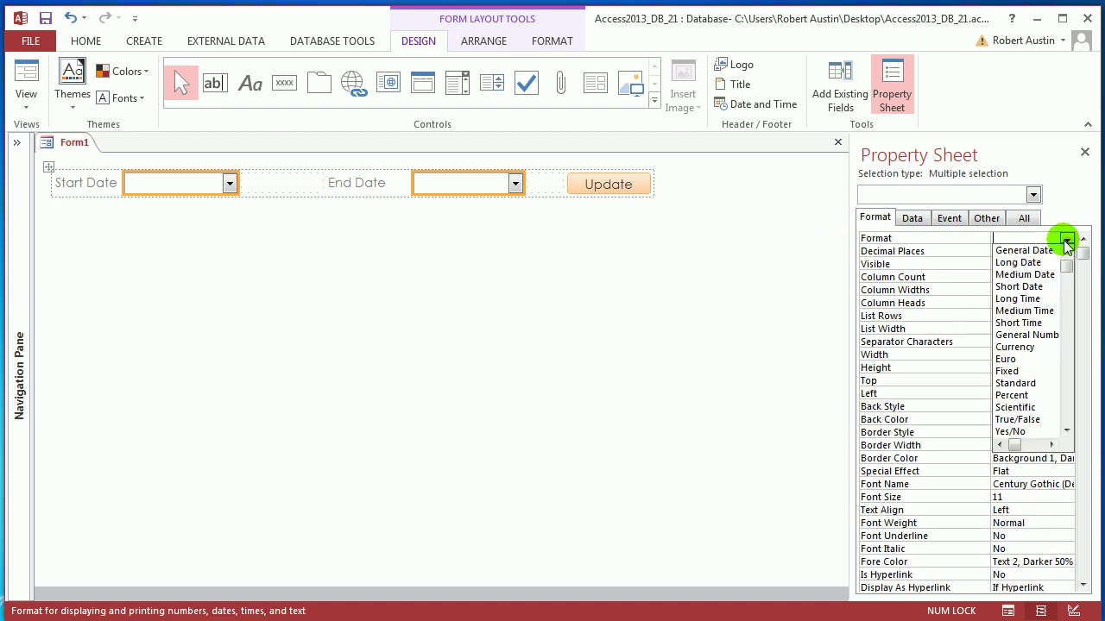
left_click(1055, 286)
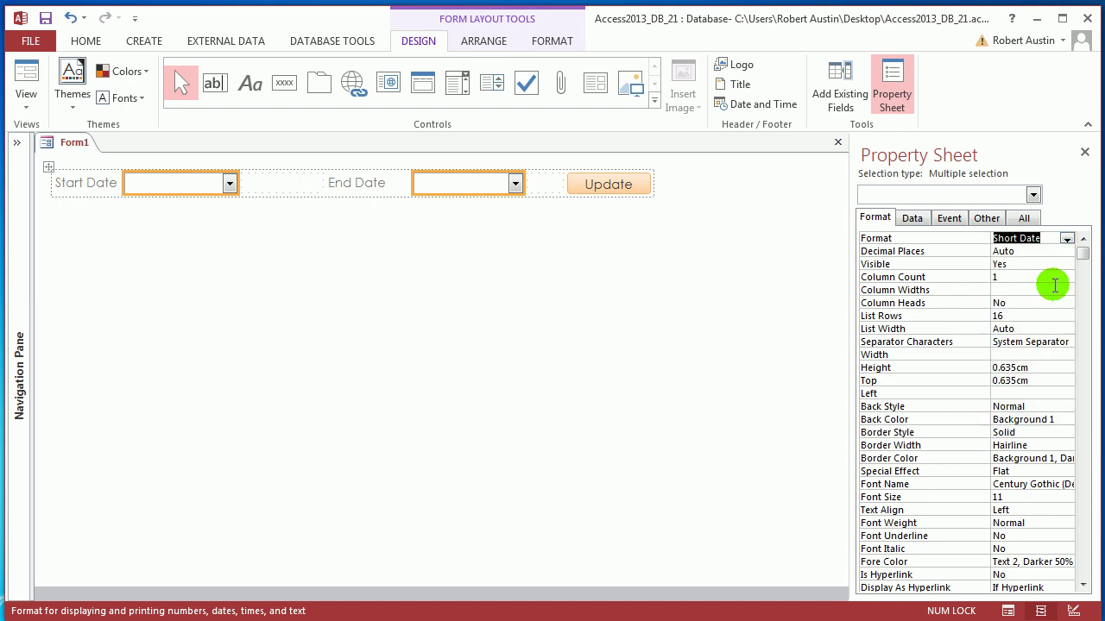
Step: Save the form as frmReportGuests
right_click(76, 146)
left_click(94, 153)
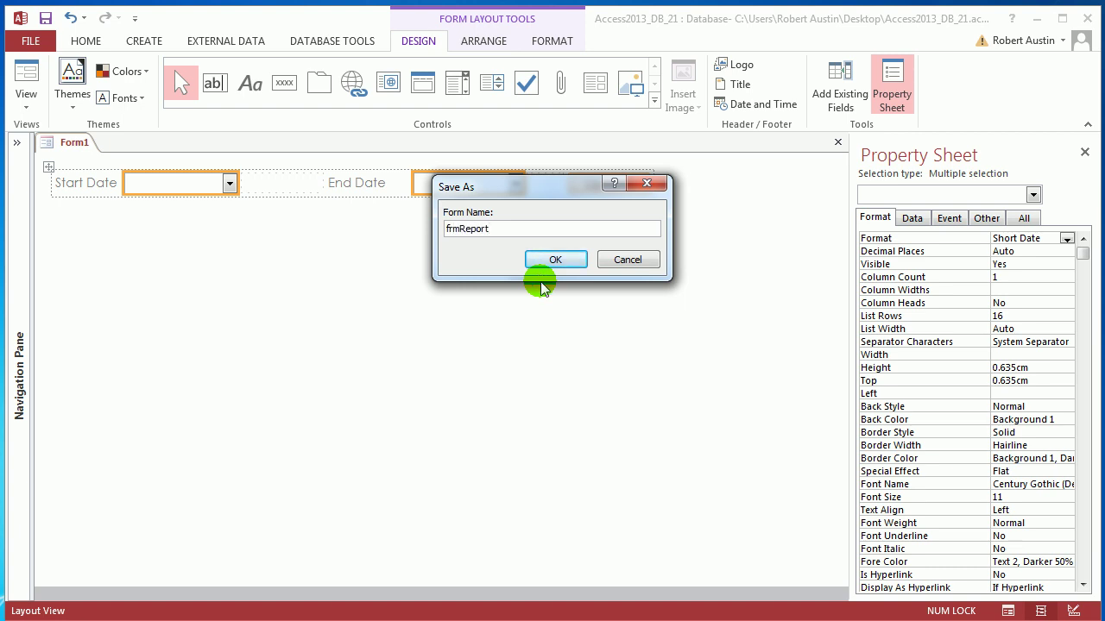
left_click(557, 261)
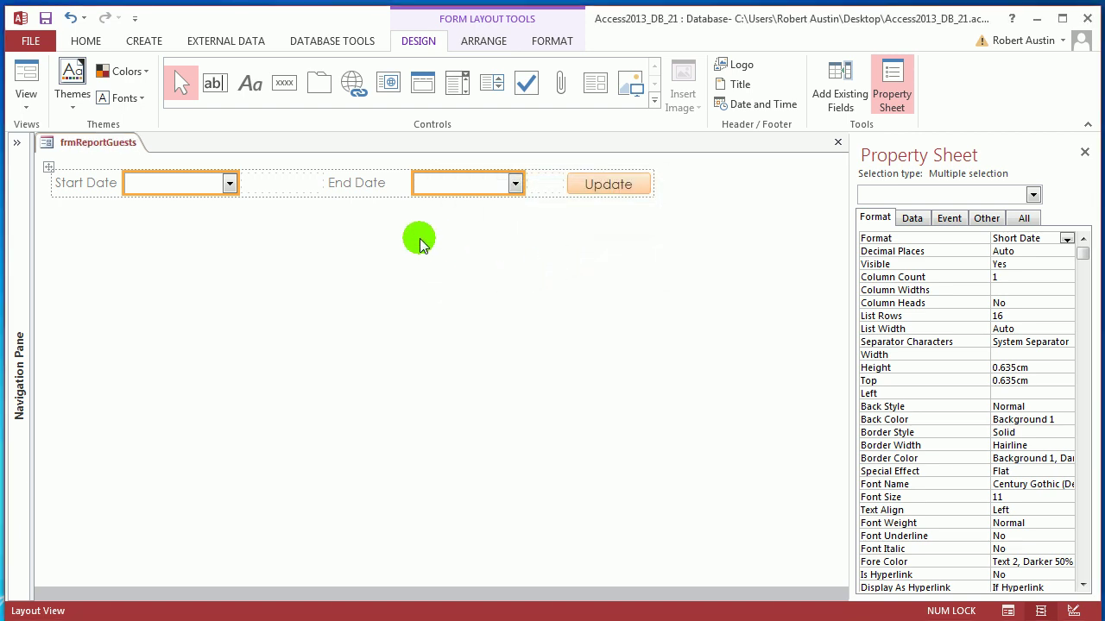
Step: Show the form in Form View and check the Start Date combo box's drop-down list
right_click(100, 144)
left_click(138, 226)
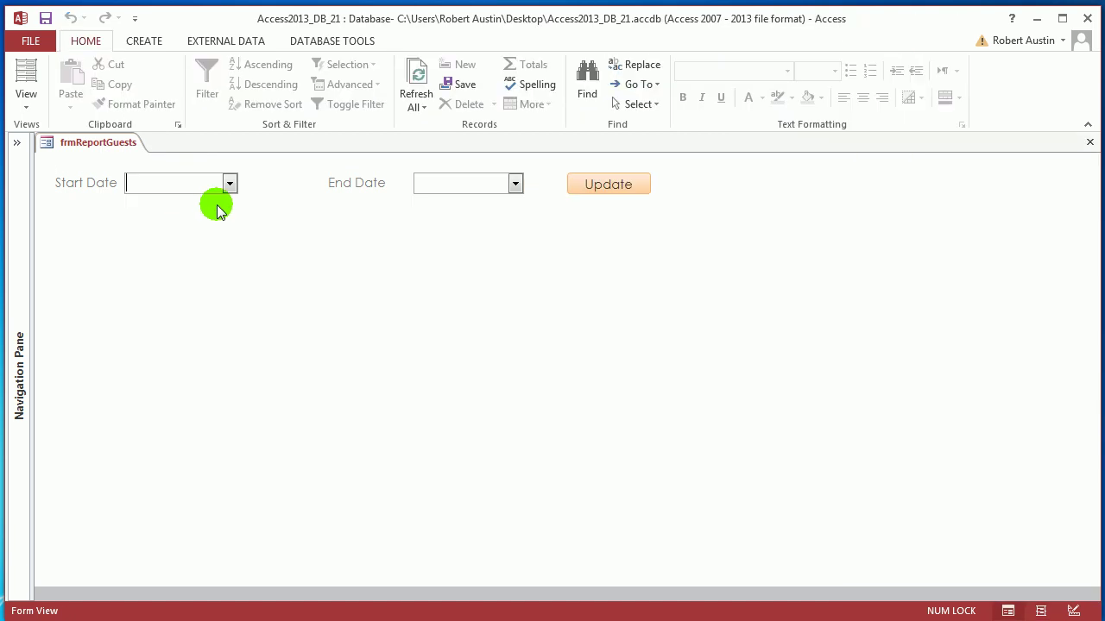
left_click(229, 187)
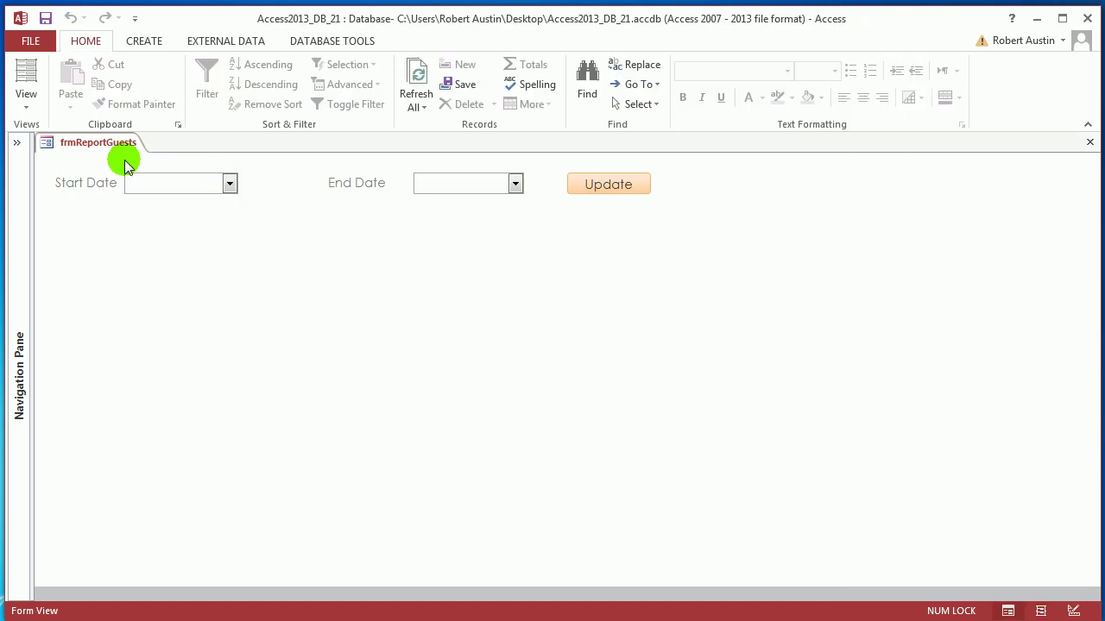
Step: Return the form to Layout View and convert the Start Date combo box to a text box
right_click(97, 147)
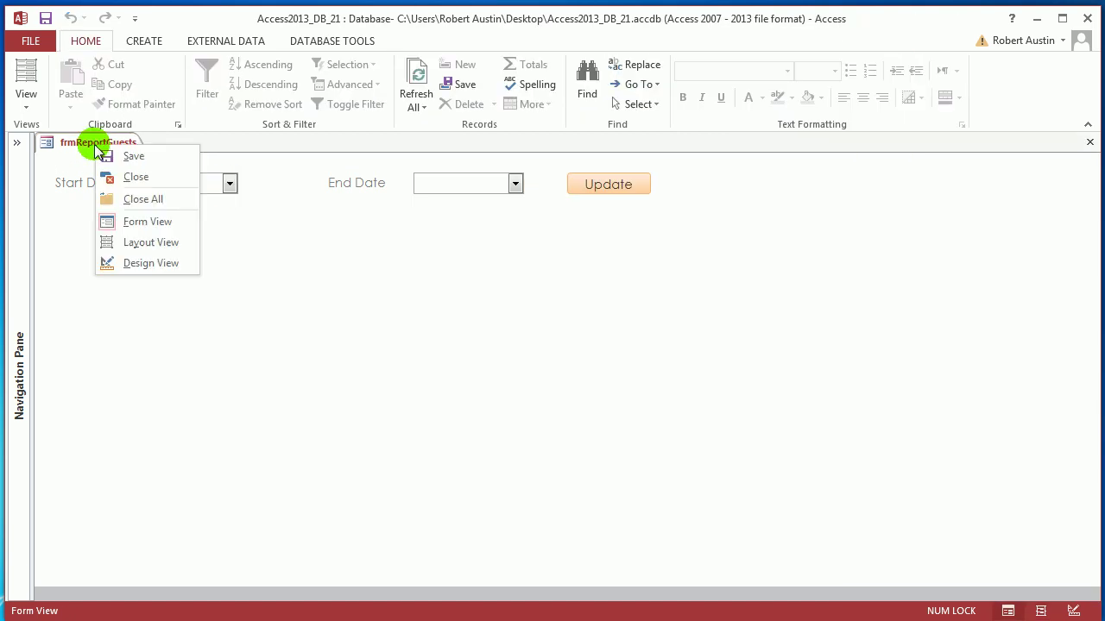
left_click(173, 240)
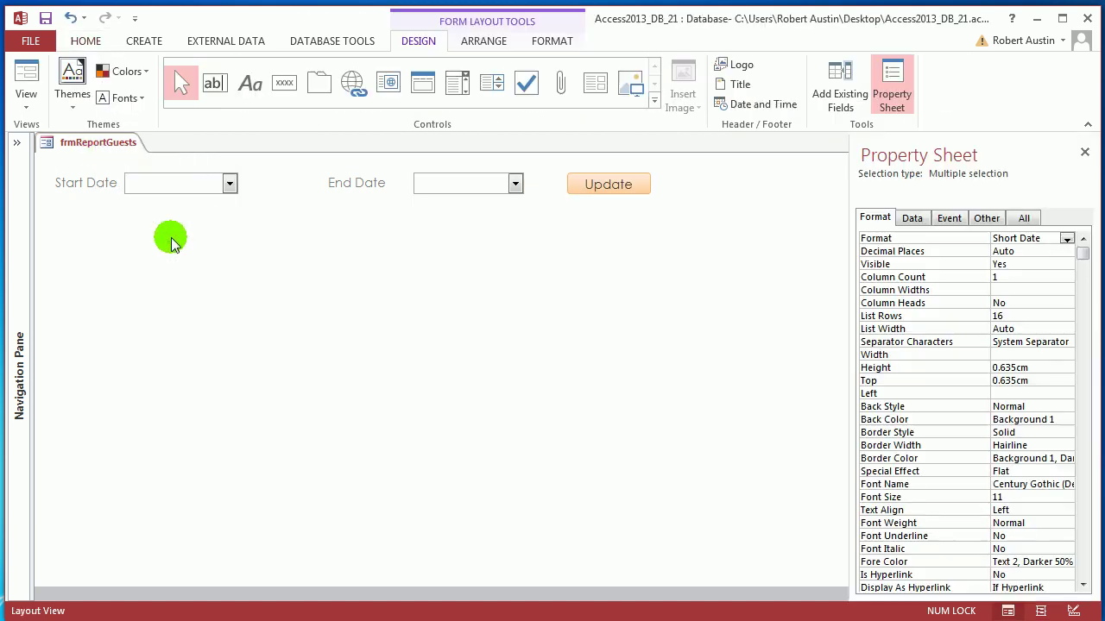
left_click(209, 217)
left_click(210, 192)
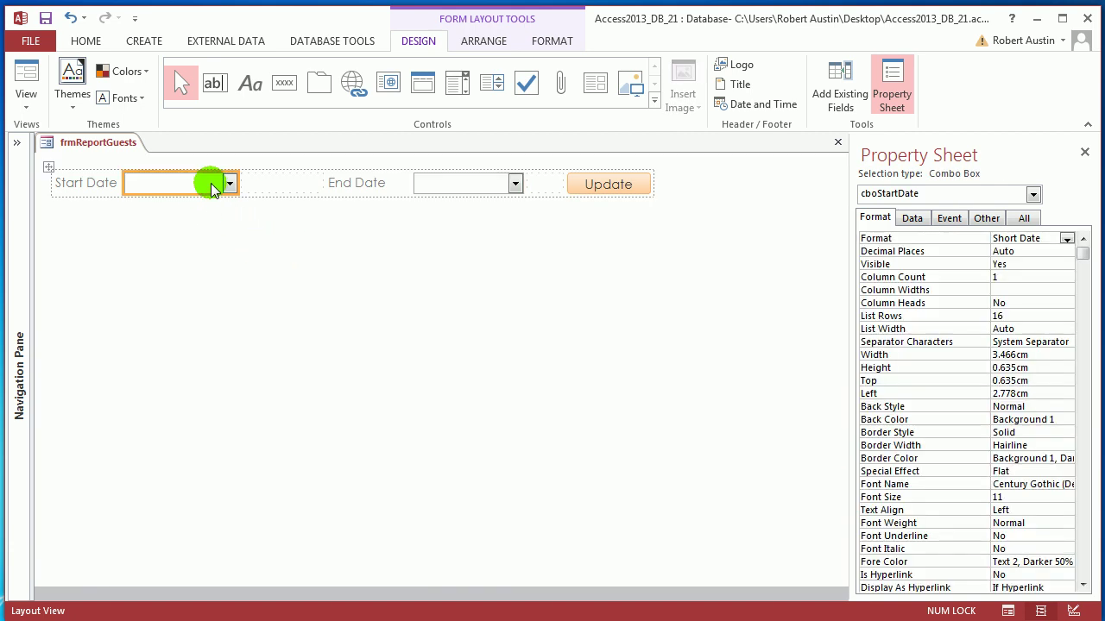
right_click(208, 191)
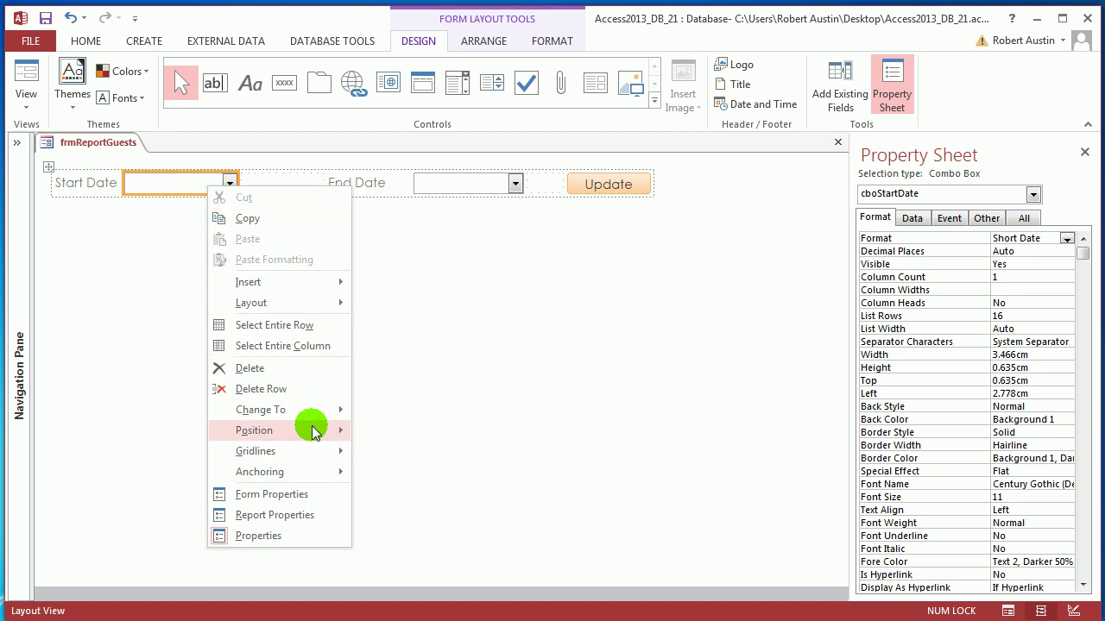
mouse_move(334, 416)
left_click(366, 410)
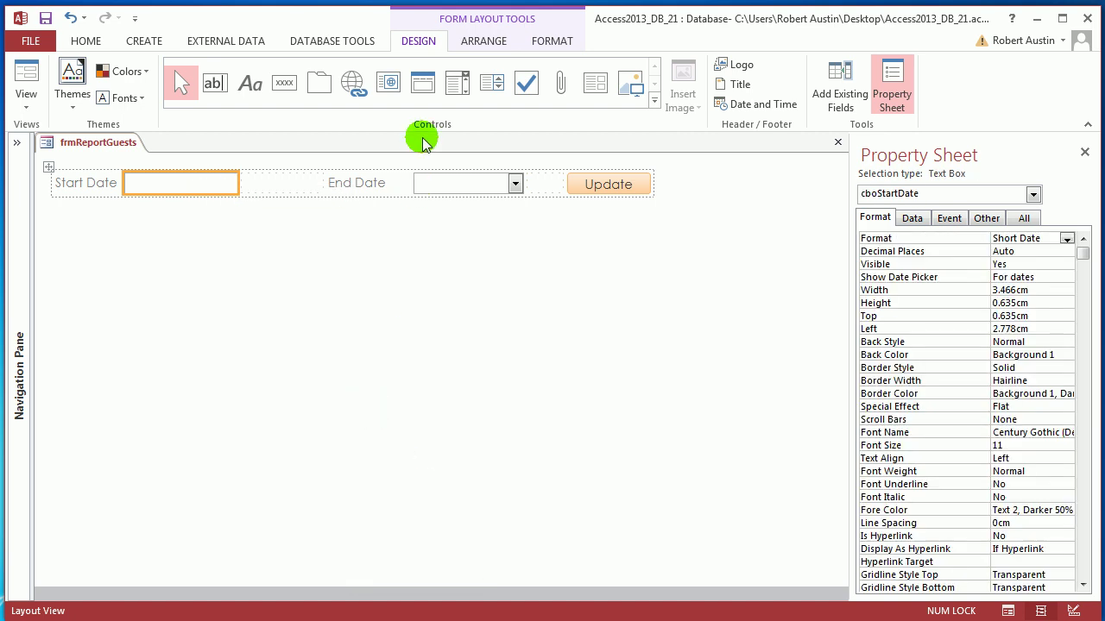
Step: Convert the End Date combo box to a text box
right_click(447, 188)
mouse_move(552, 408)
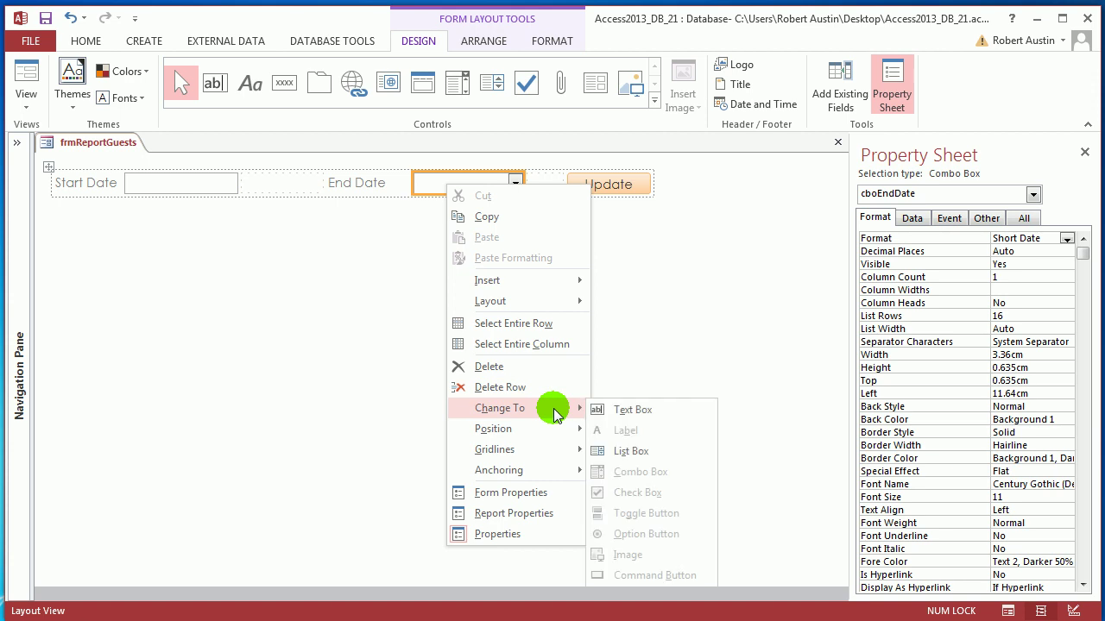
left_click(609, 409)
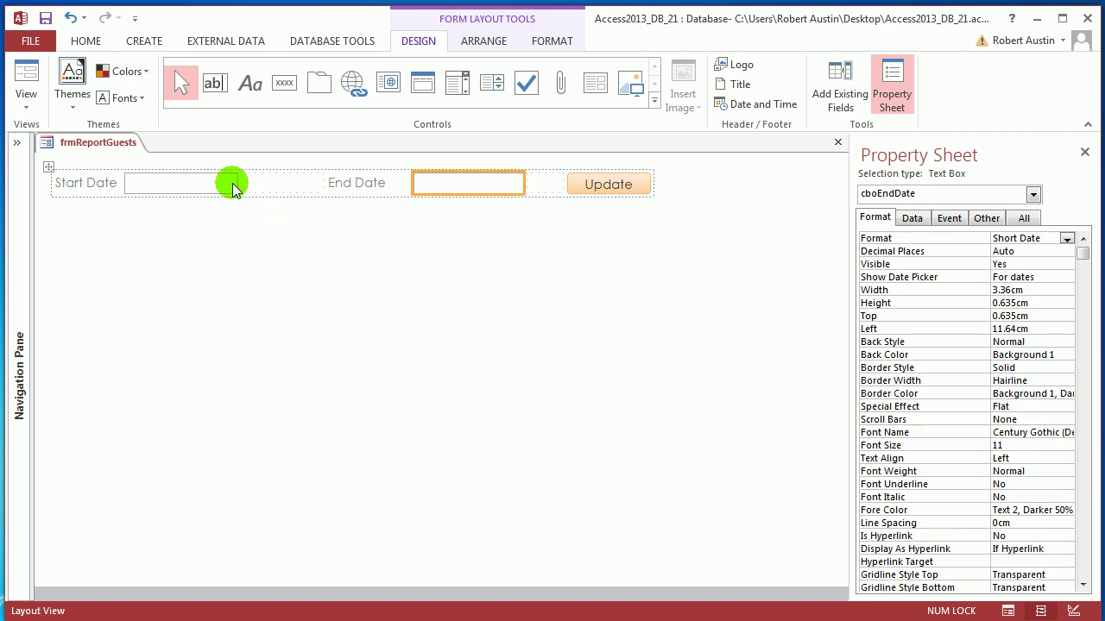
Step: Rename the two date text boxes as txtEndDate and txtStartDate
left_click(984, 218)
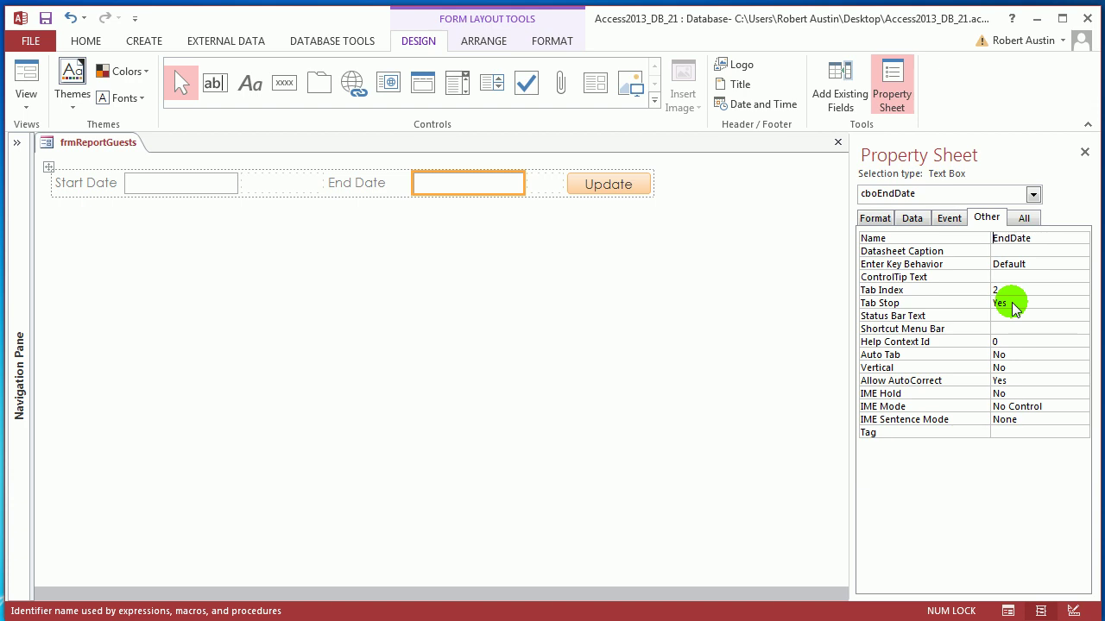
left_click(213, 177)
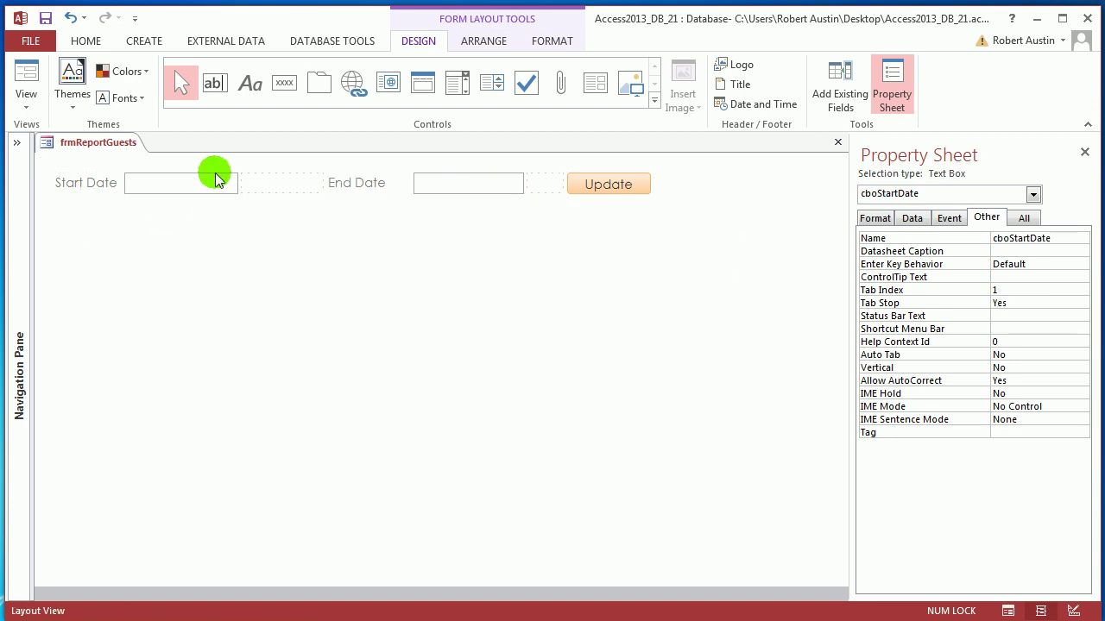
left_click(1006, 238)
type("tx")
key("Return")
Step: Show the form in Form View and pick 01/05/2013 as the Start Date from the calendar
right_click(76, 142)
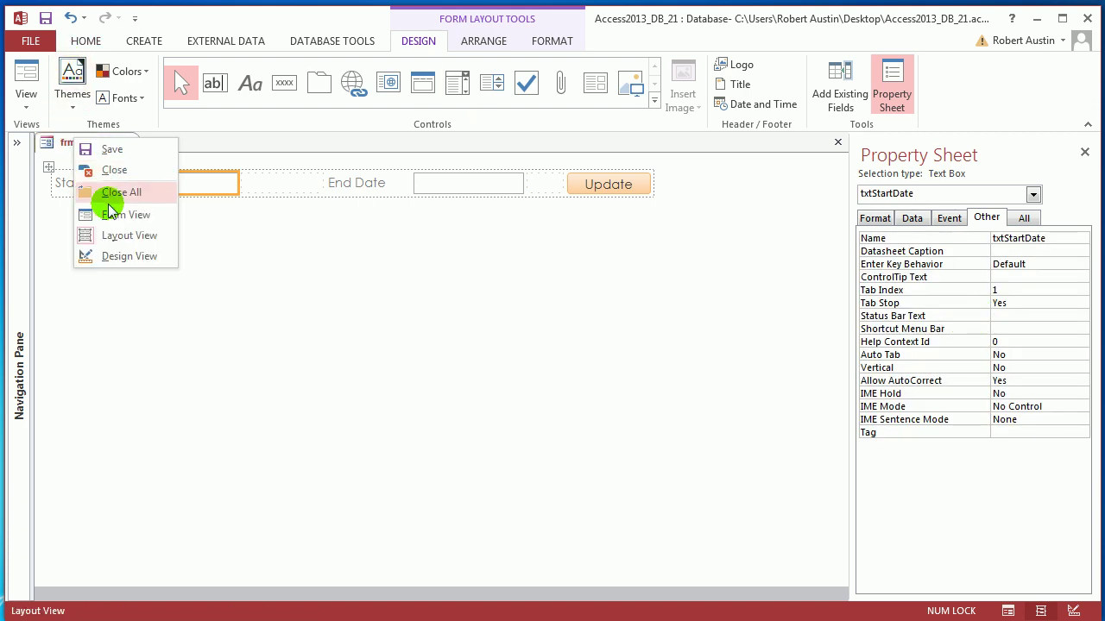
left_click(110, 213)
left_click(247, 180)
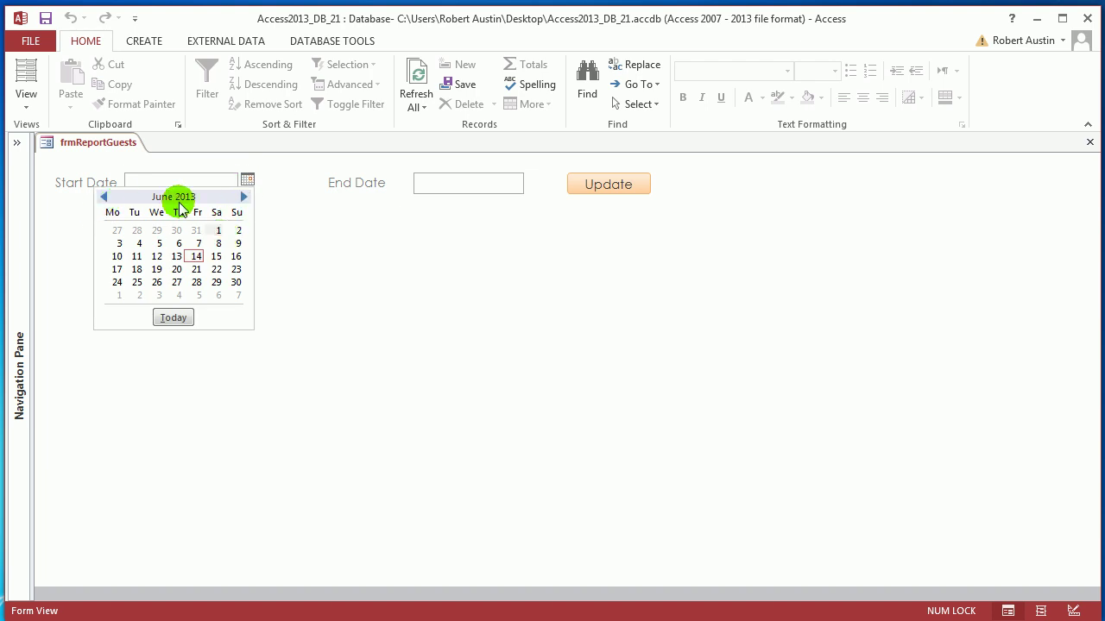
left_click(108, 201)
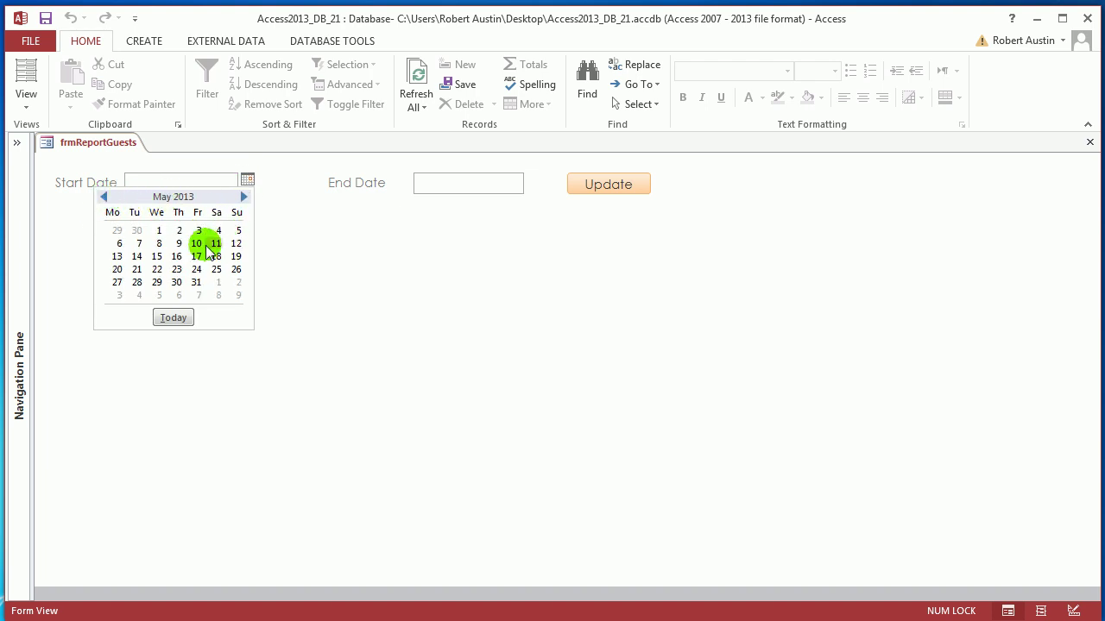
left_click(157, 230)
Step: Pick 31/05/2013 as the End Date from the calendar
left_click(498, 186)
left_click(532, 181)
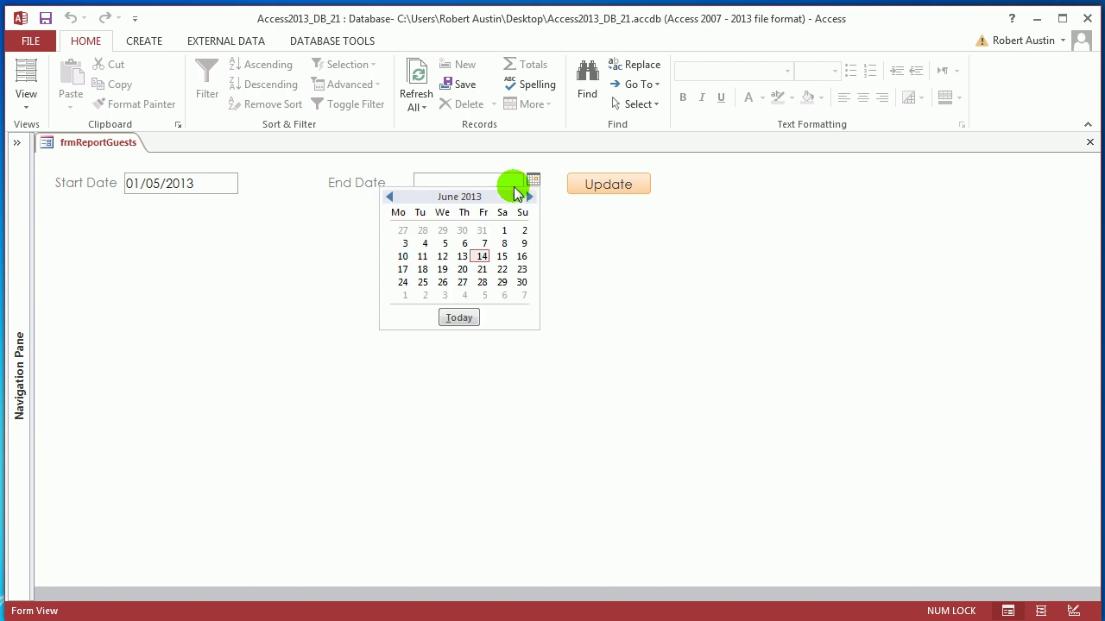
left_click(390, 198)
left_click(483, 285)
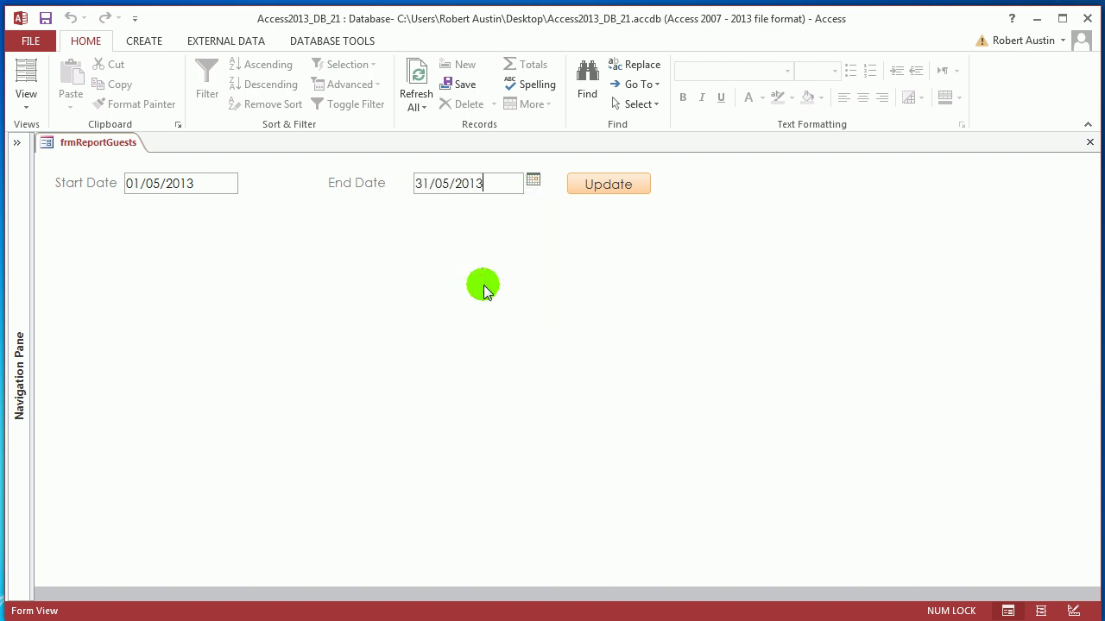
Step: Return the form to Layout View and start a macro for the Update button's On Click event
right_click(86, 145)
left_click(131, 178)
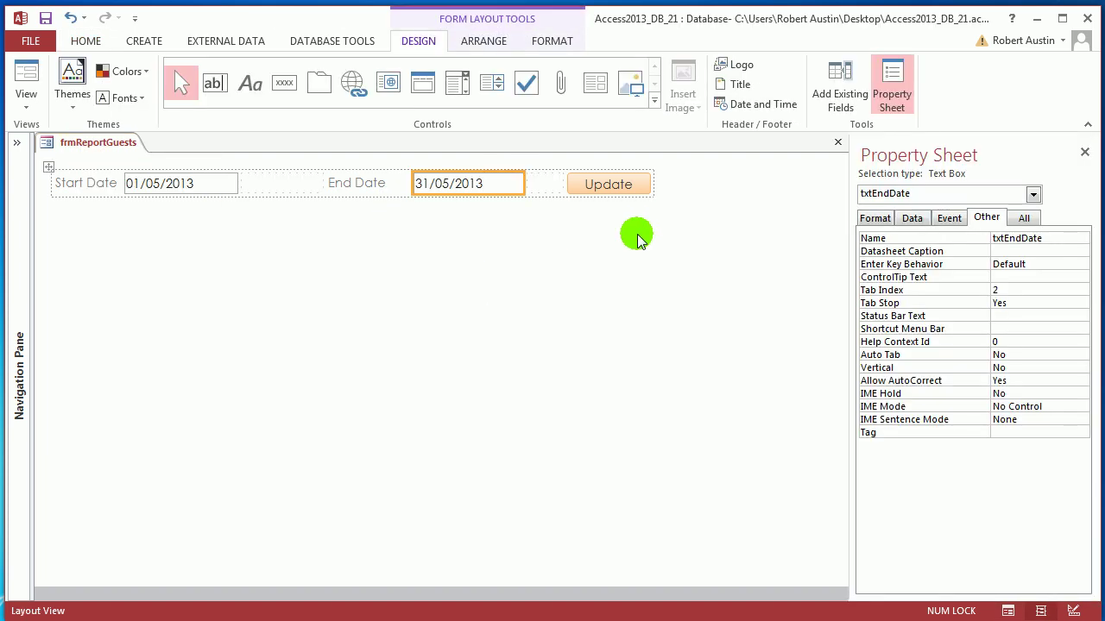
left_click(621, 185)
left_click(950, 217)
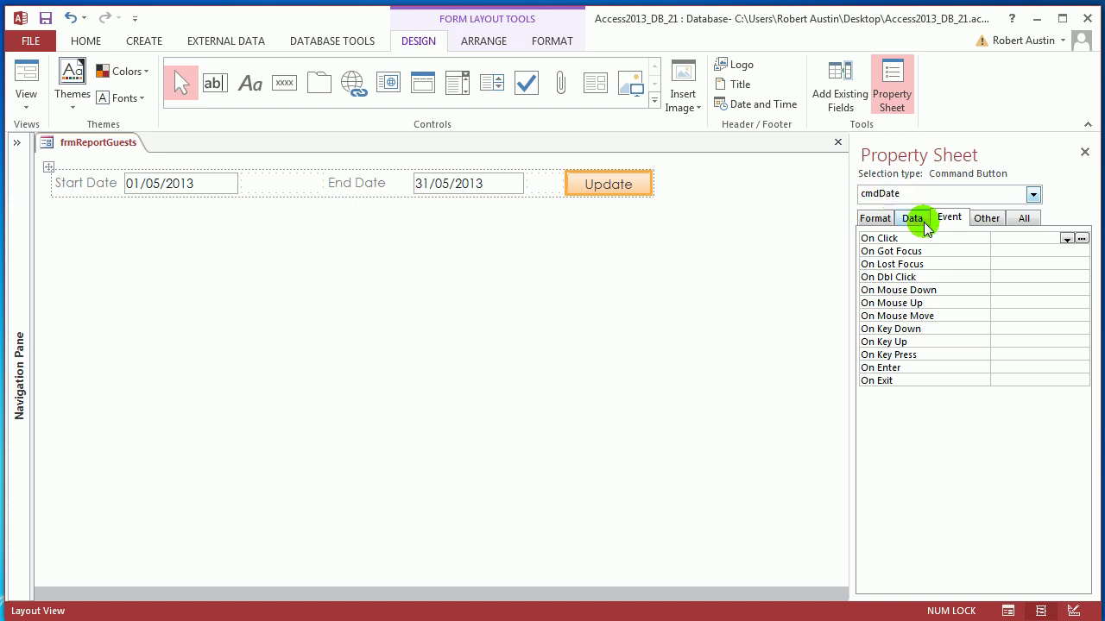
left_click(1082, 242)
left_click(530, 345)
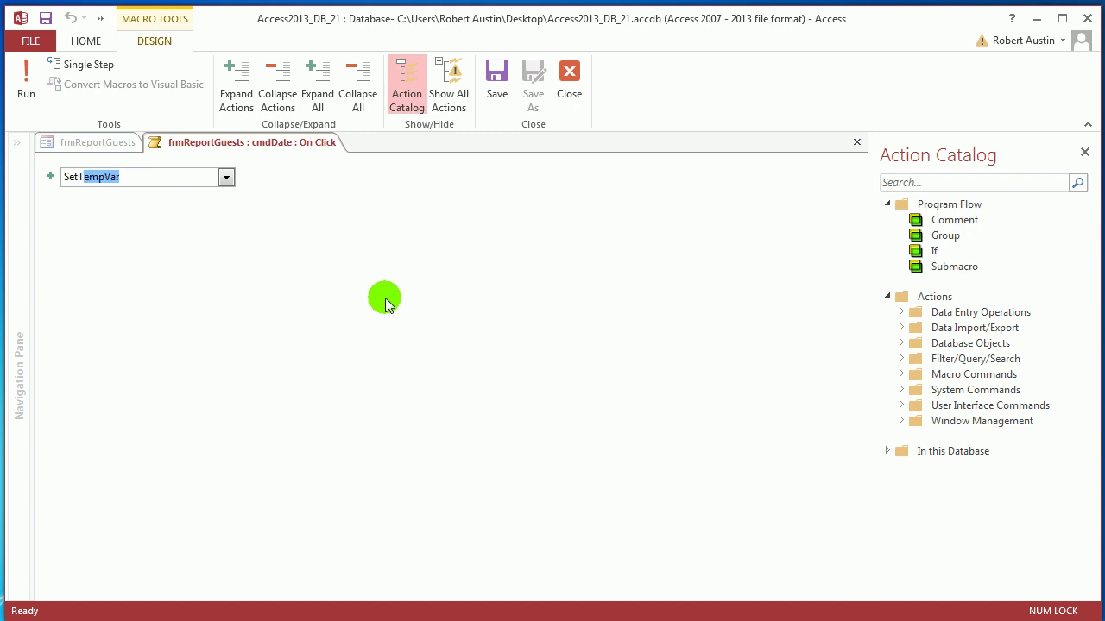
Step: Add a SetTempVar action with the name tmpStartDate and the expression [txtStartDate]
key("Return")
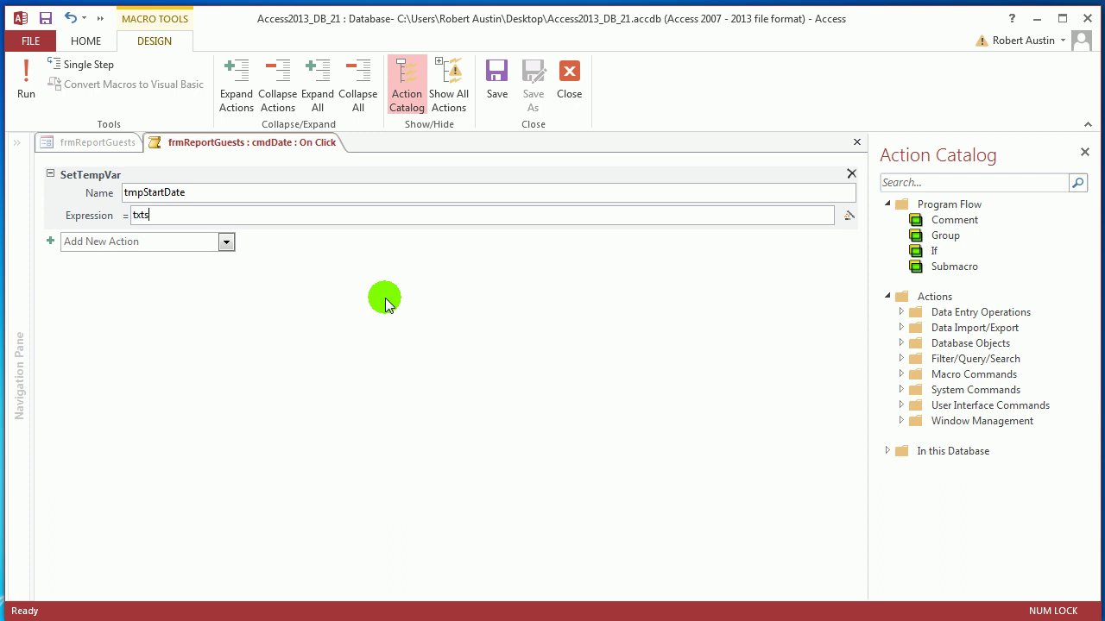
double_click(210, 234)
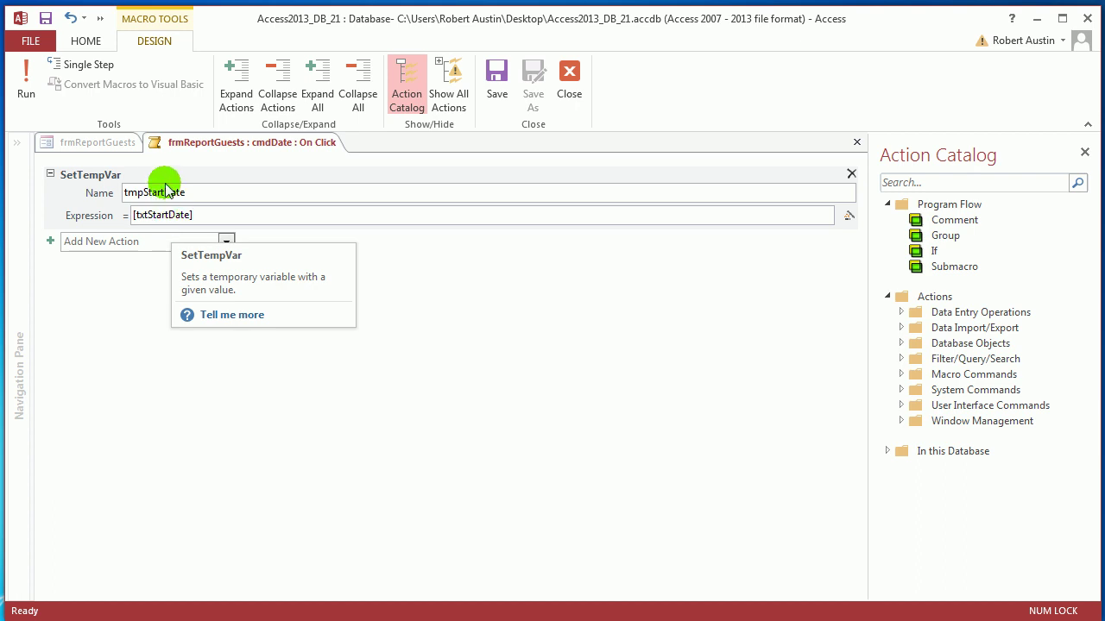
Step: Add a second SetTempVar action named tmpEndDate with the expression [txtEndDate], then save and close the macro
left_click(158, 250)
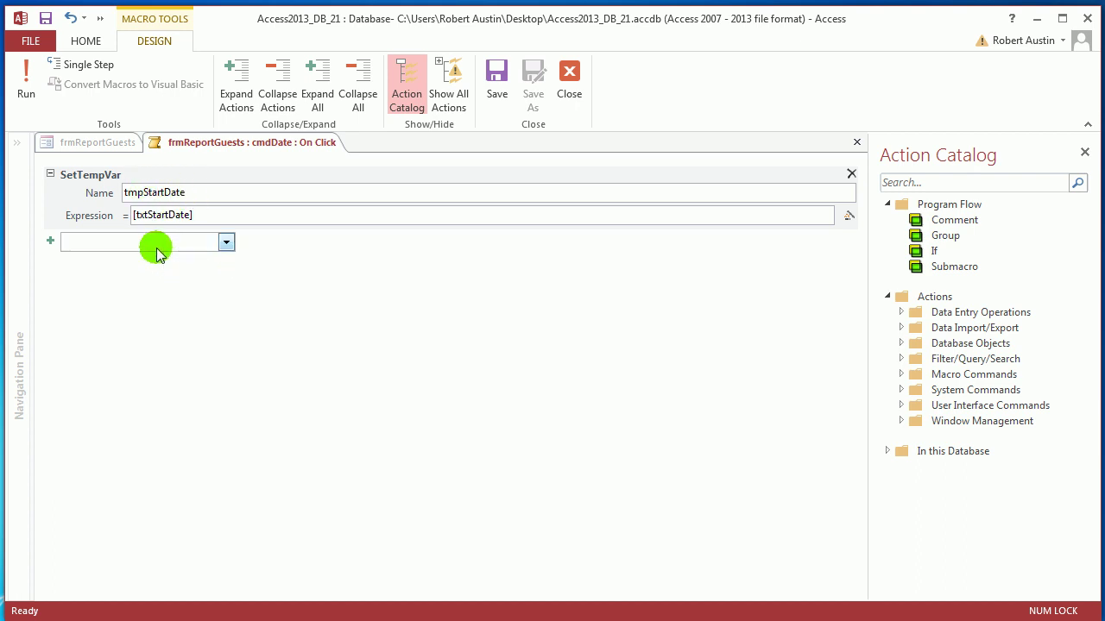
type("SetT")
key("Return")
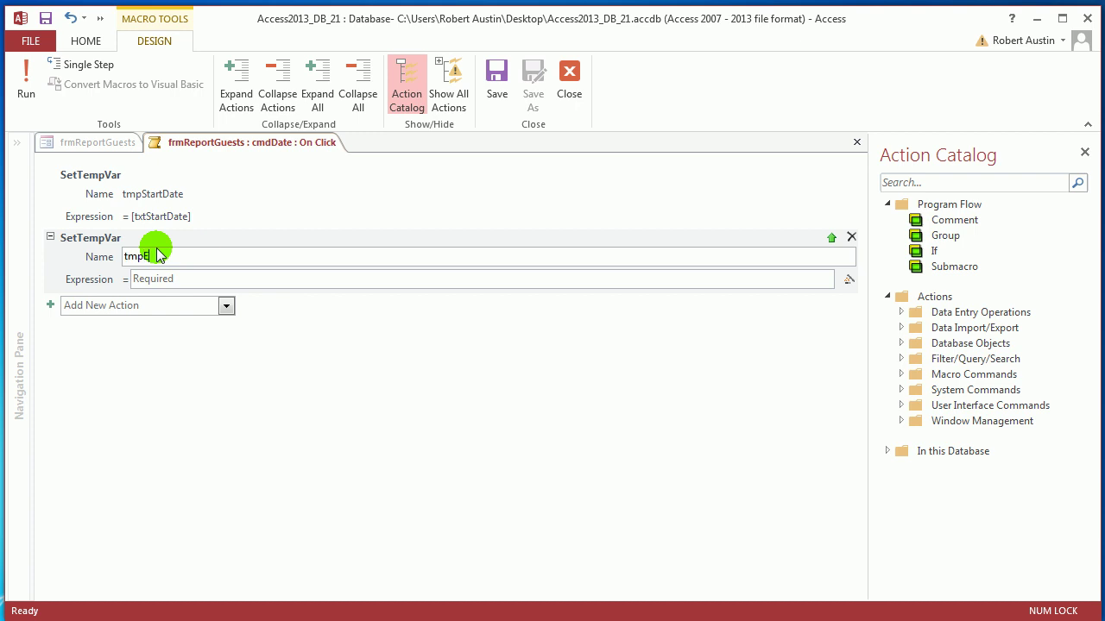
type("tmpEndDate")
key("Tab")
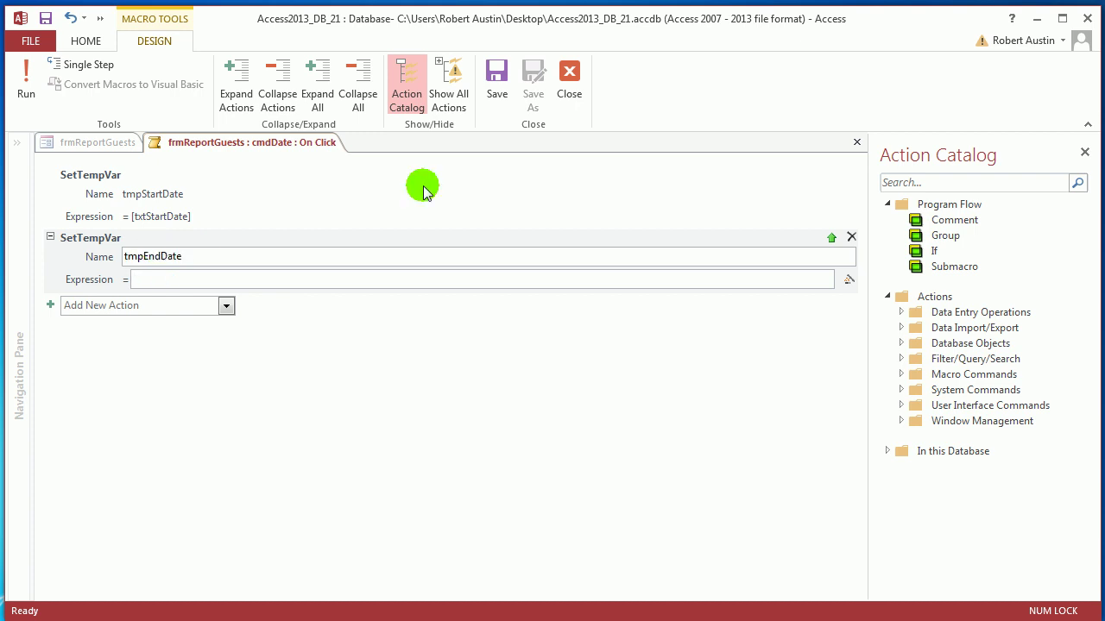
type("txte")
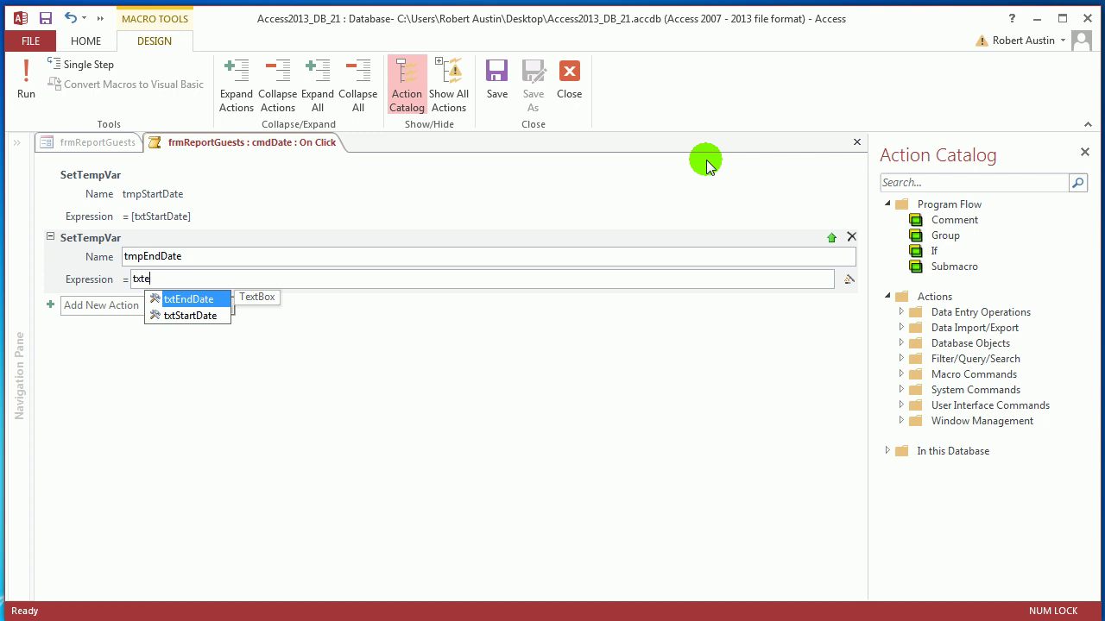
type("nd")
left_click(222, 298)
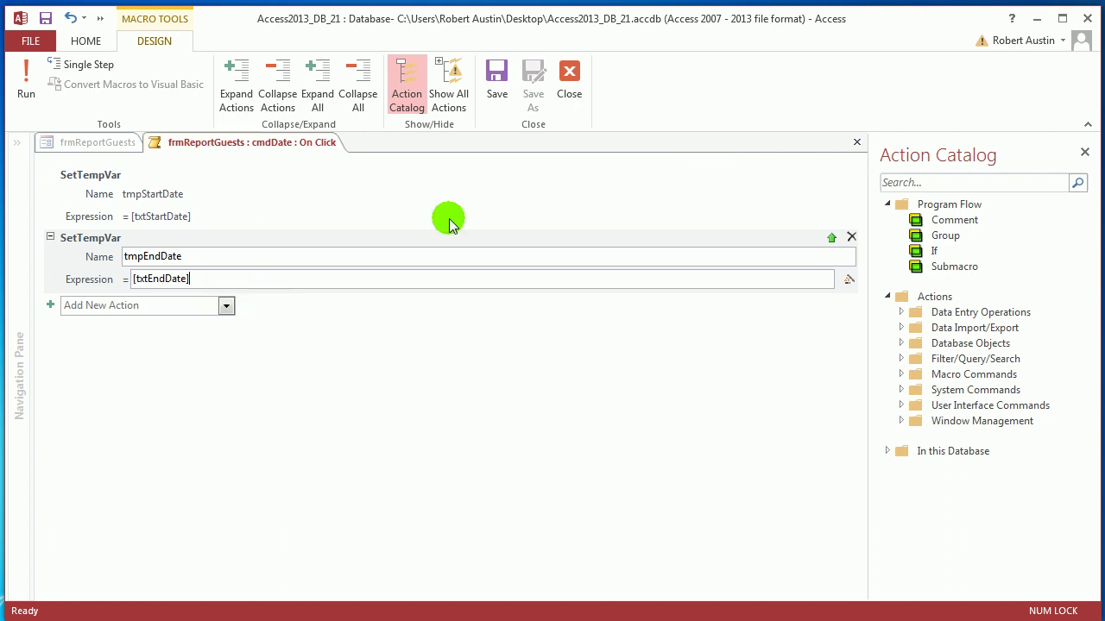
left_click(496, 86)
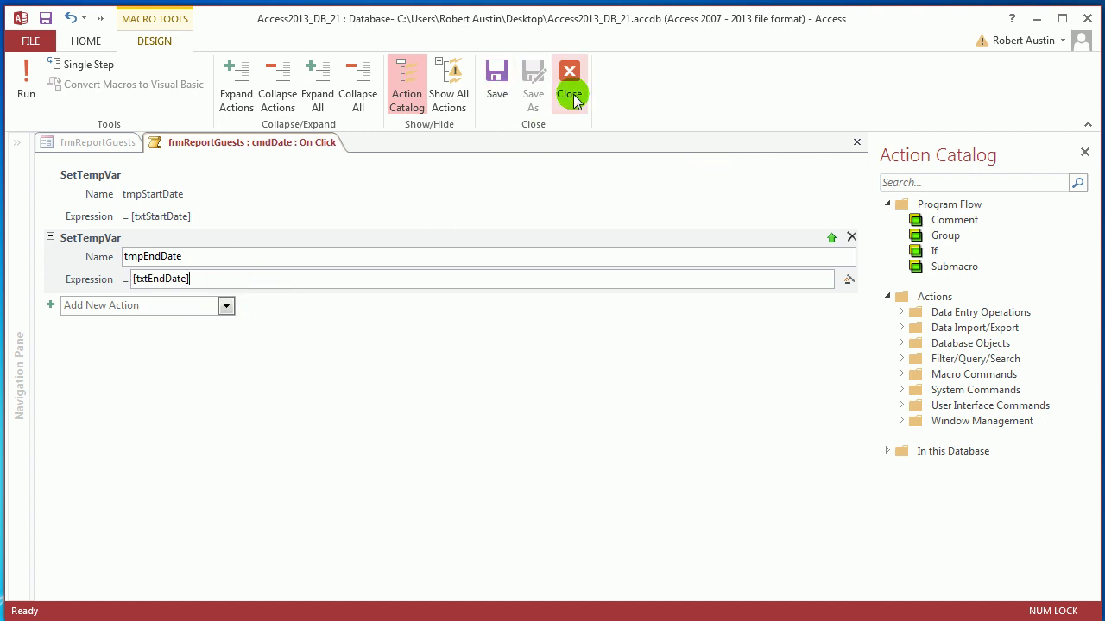
left_click(573, 94)
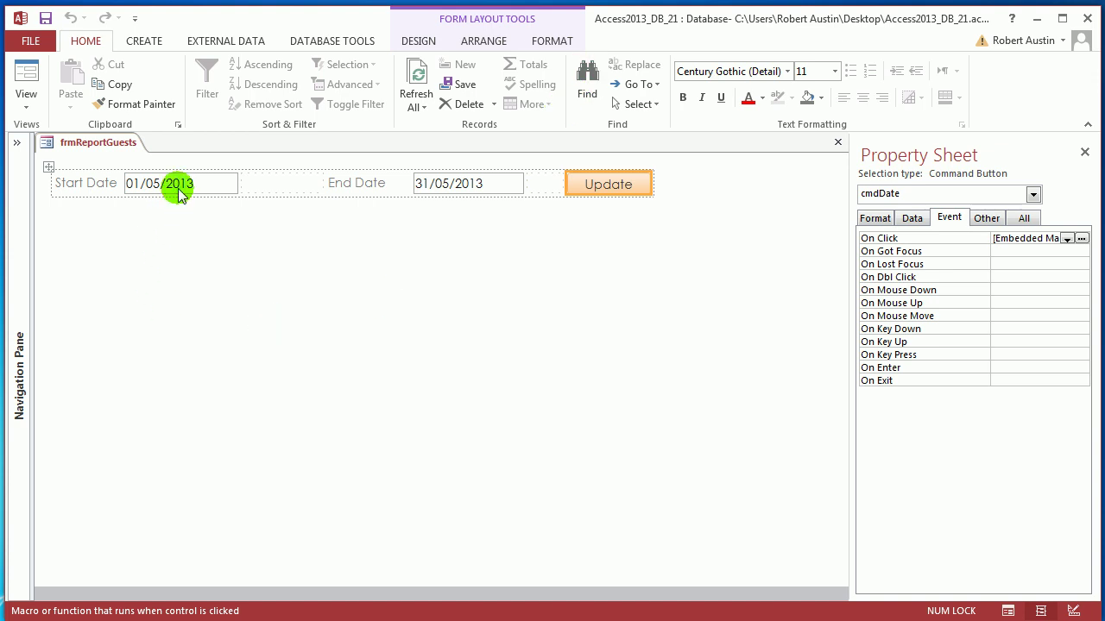
Step: Narrow the Property Sheet and insert two empty layout rows below the date controls
left_click(179, 194)
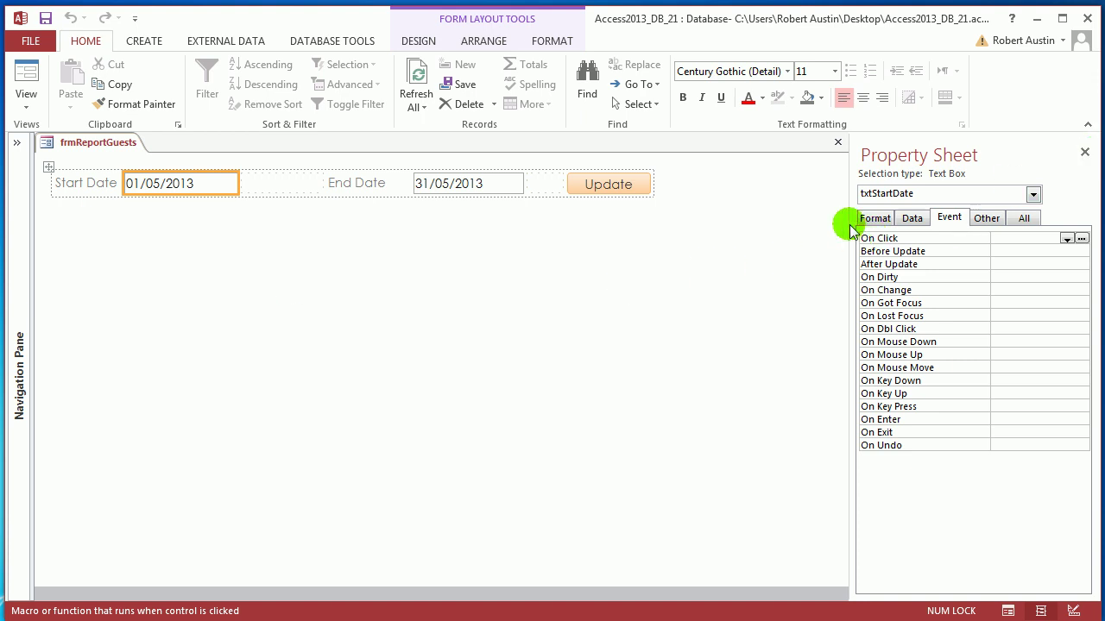
left_click_drag(850, 229, 904, 228)
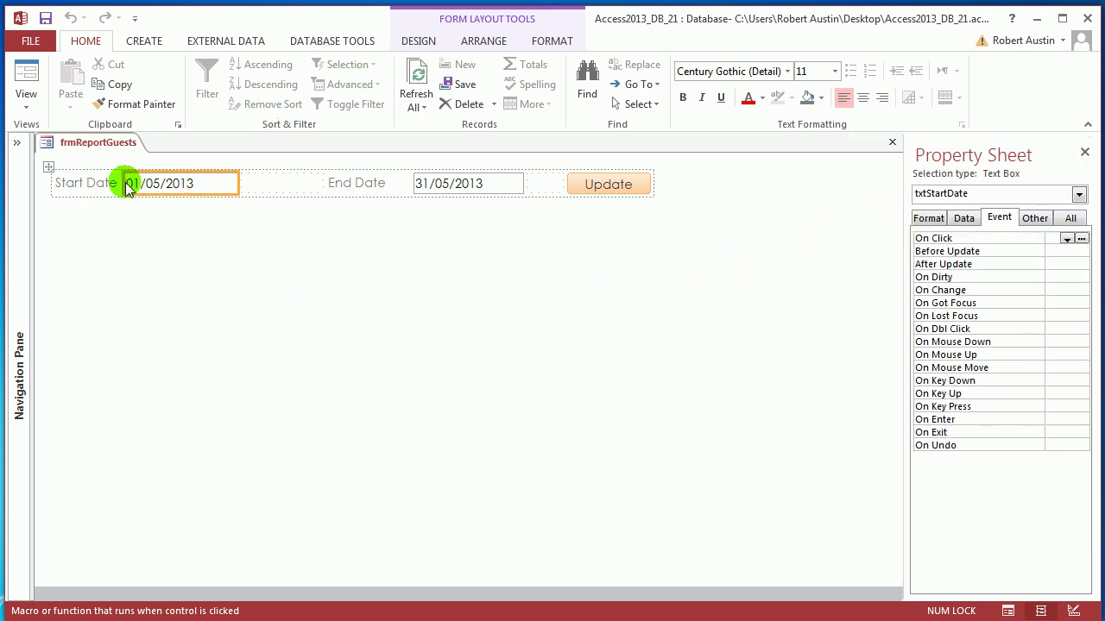
left_click(467, 40)
left_click(191, 88)
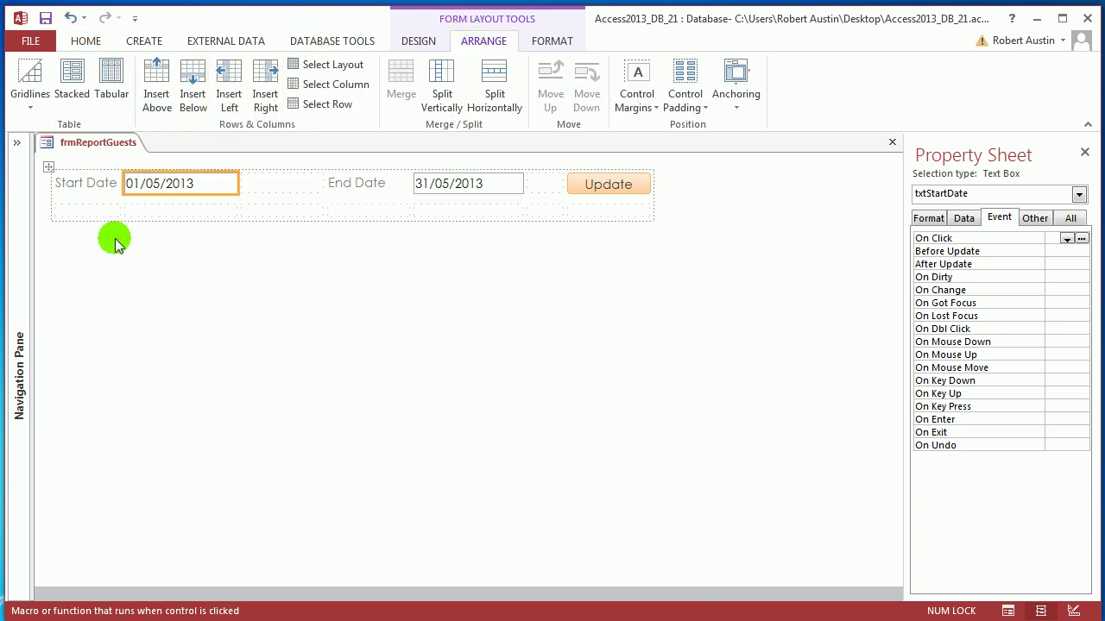
left_click(96, 213)
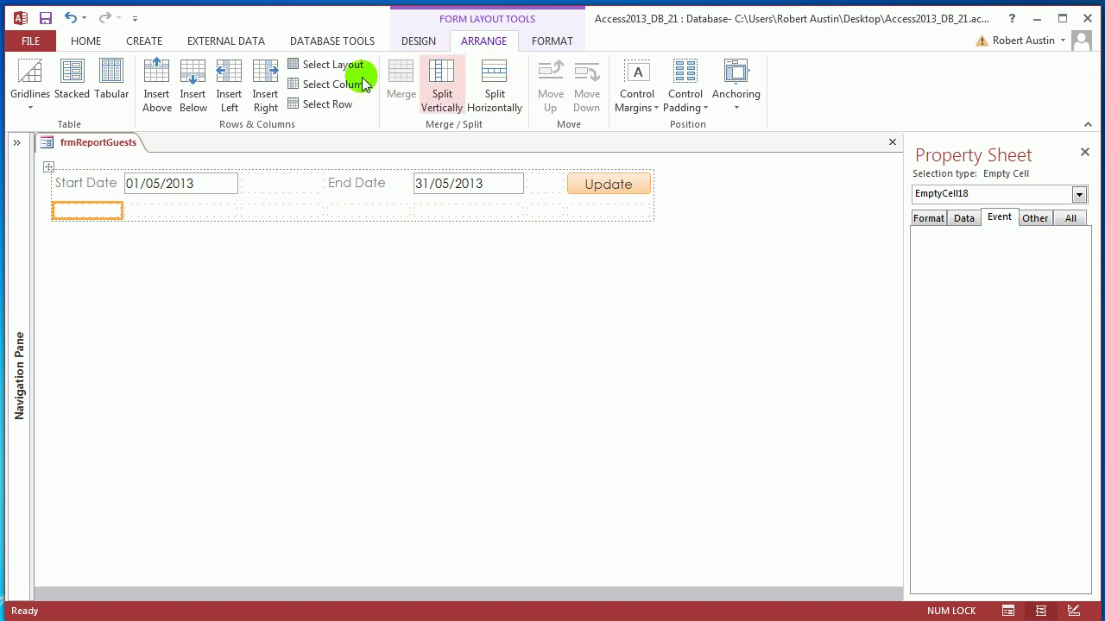
left_click(193, 91)
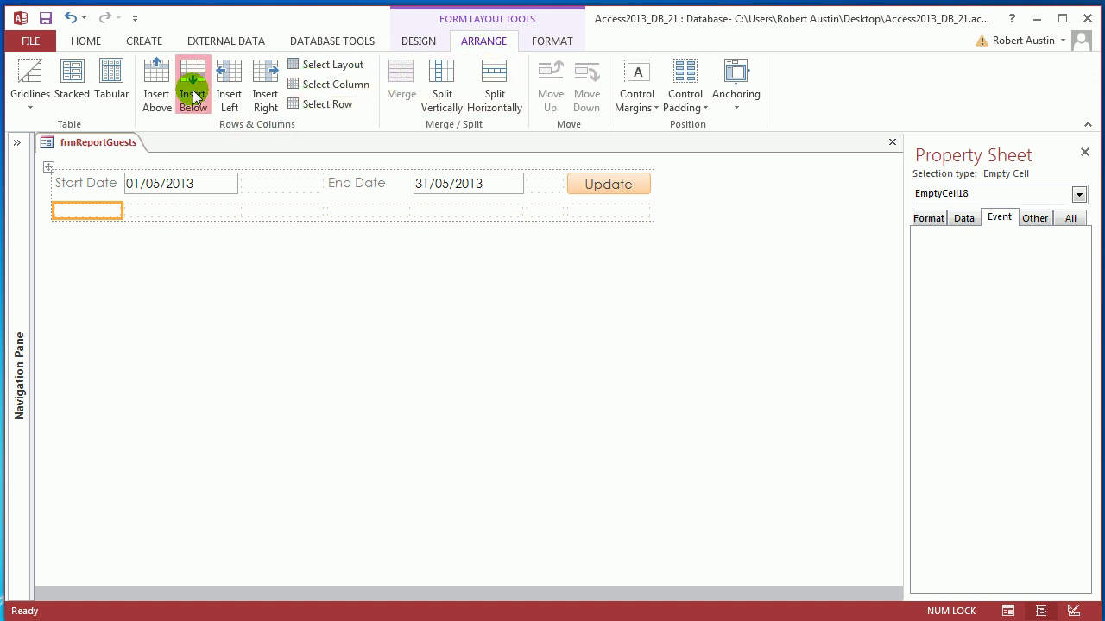
Step: Merge all cells of the bottom layout row and widen the merged cell almost to the edge of the form area
left_click(97, 238)
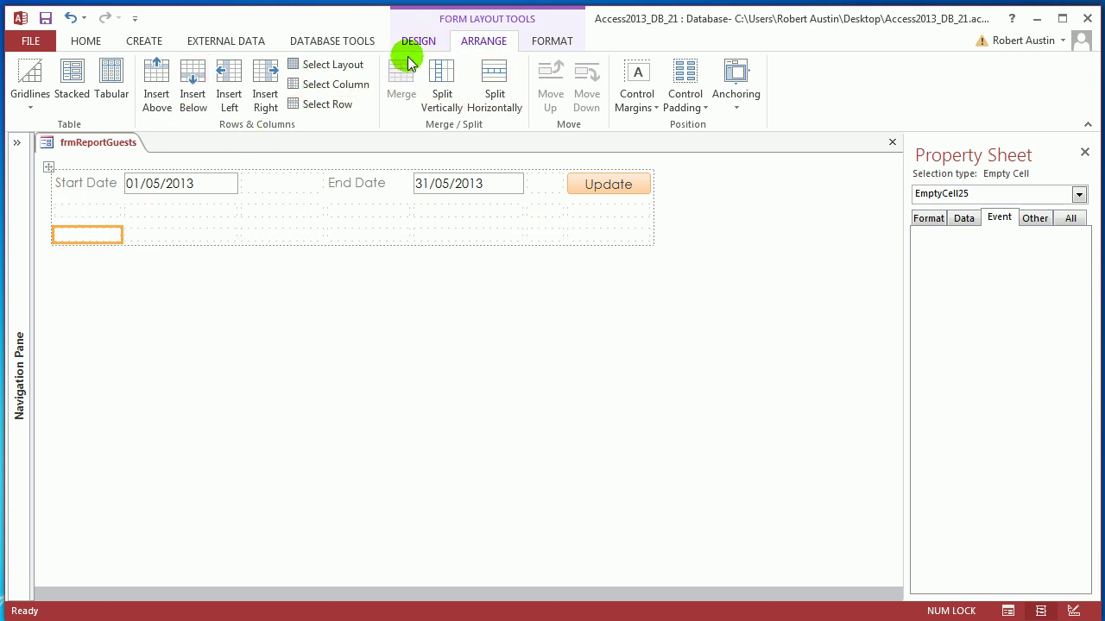
left_click(327, 104)
left_click(401, 91)
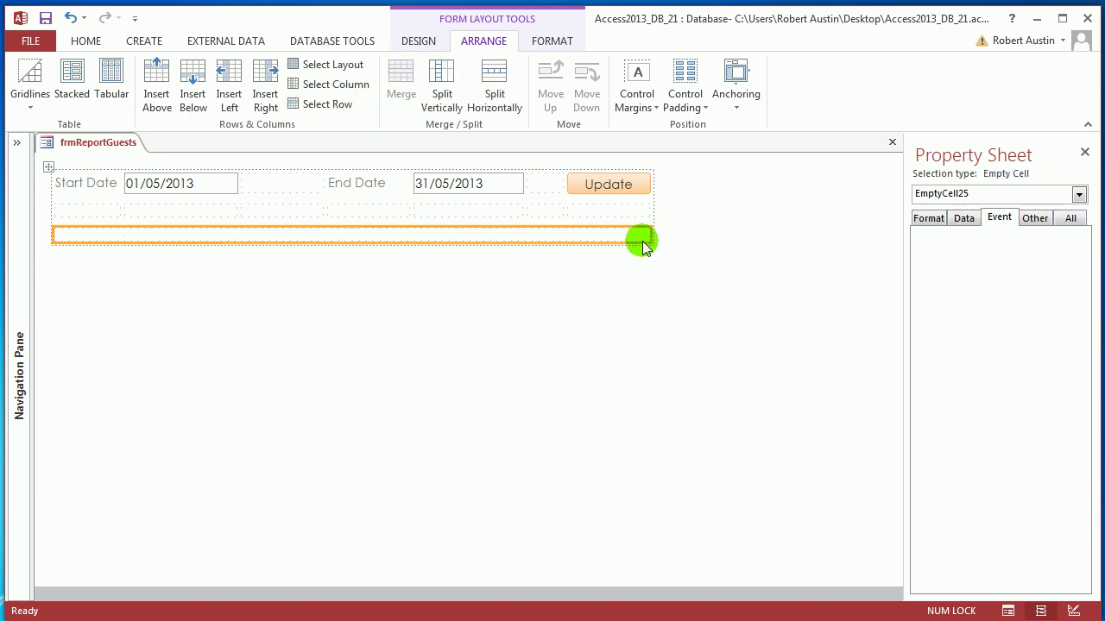
left_click_drag(649, 241, 885, 236)
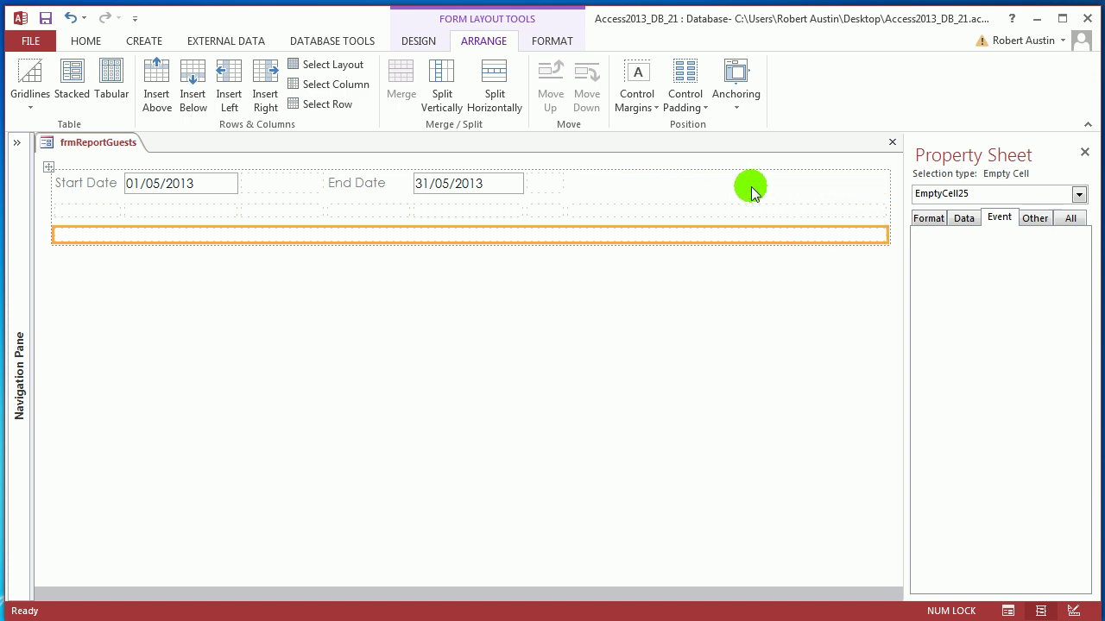
Step: Split the Update button's cell horizontally and stretch the merged cell down to fill most of the form area
left_click(748, 190)
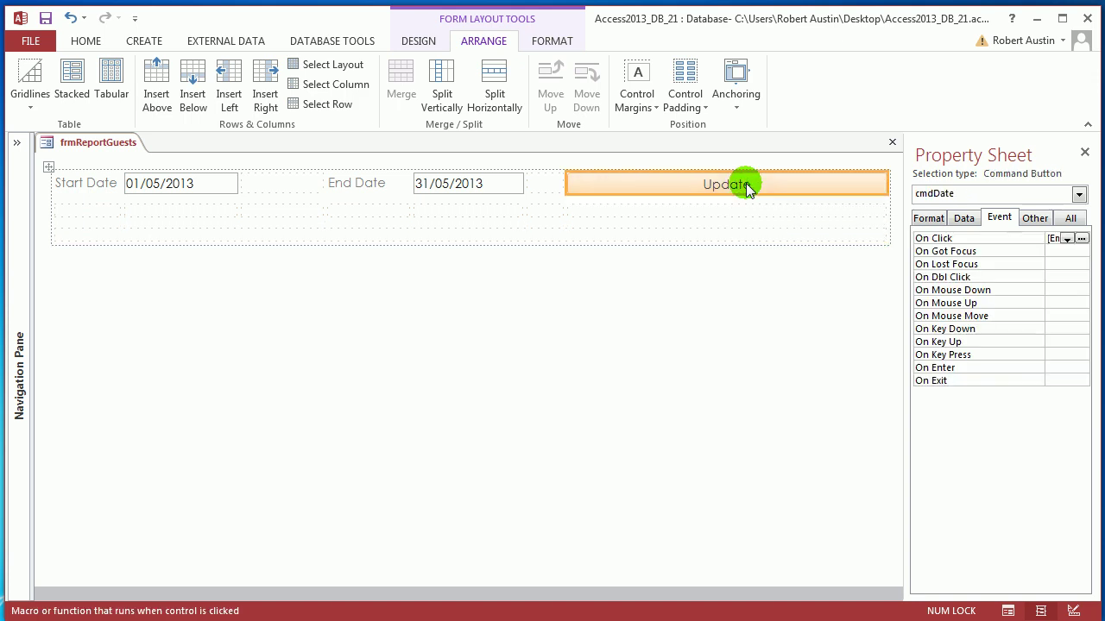
left_click(496, 104)
left_click(634, 243)
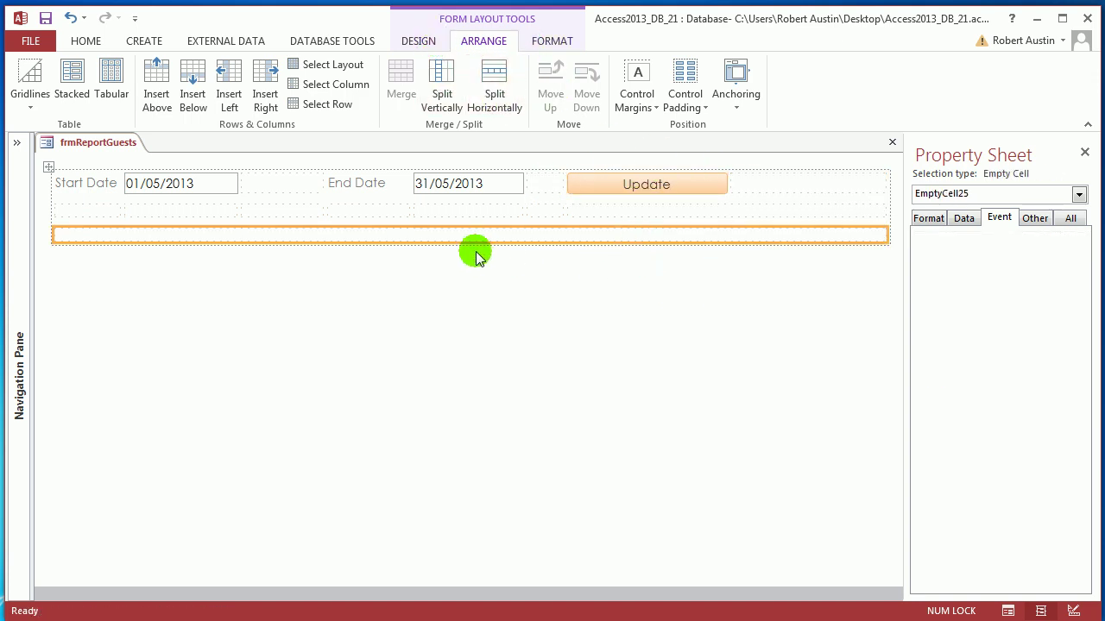
left_click_drag(472, 245, 505, 574)
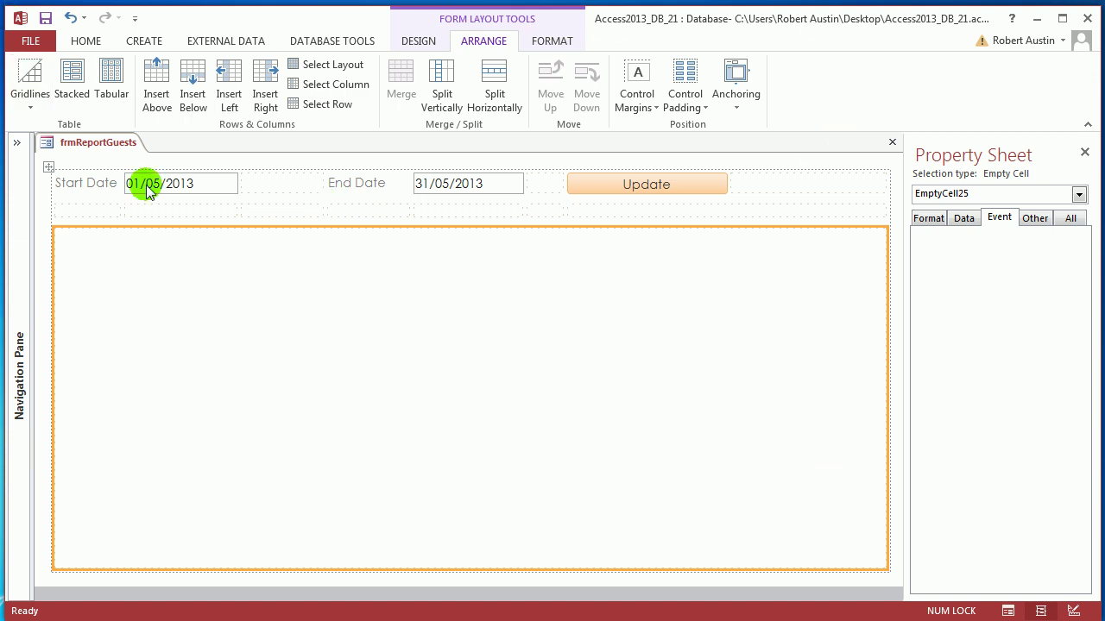
Step: Expand the Navigation Pane and open the rptGuestActivity report
left_click(17, 144)
scroll(182, 332, "down", 1)
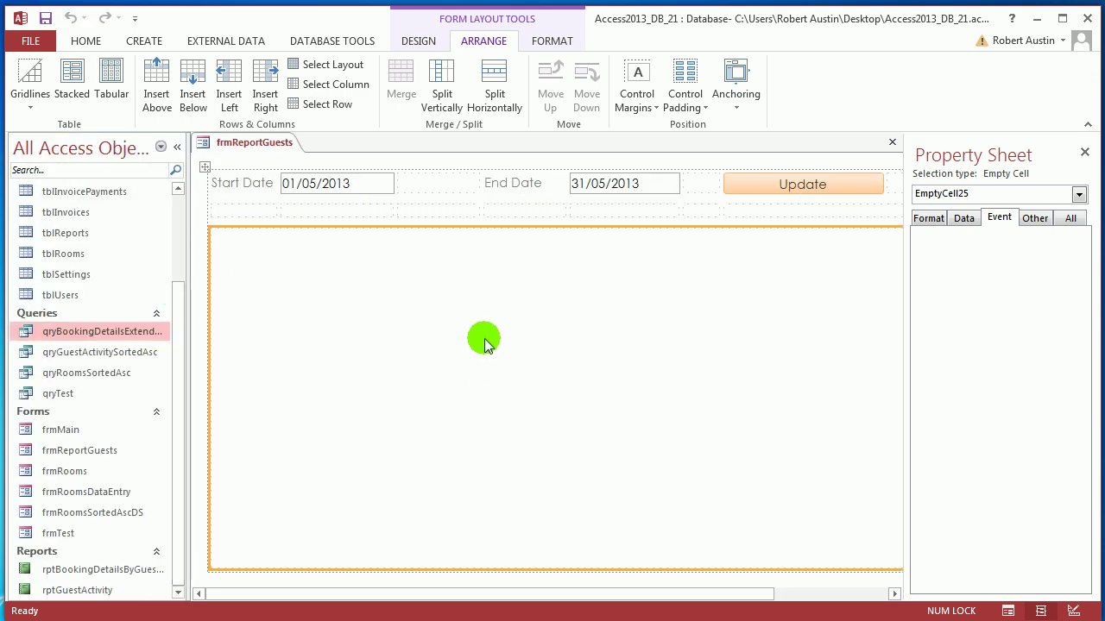
double_click(78, 591)
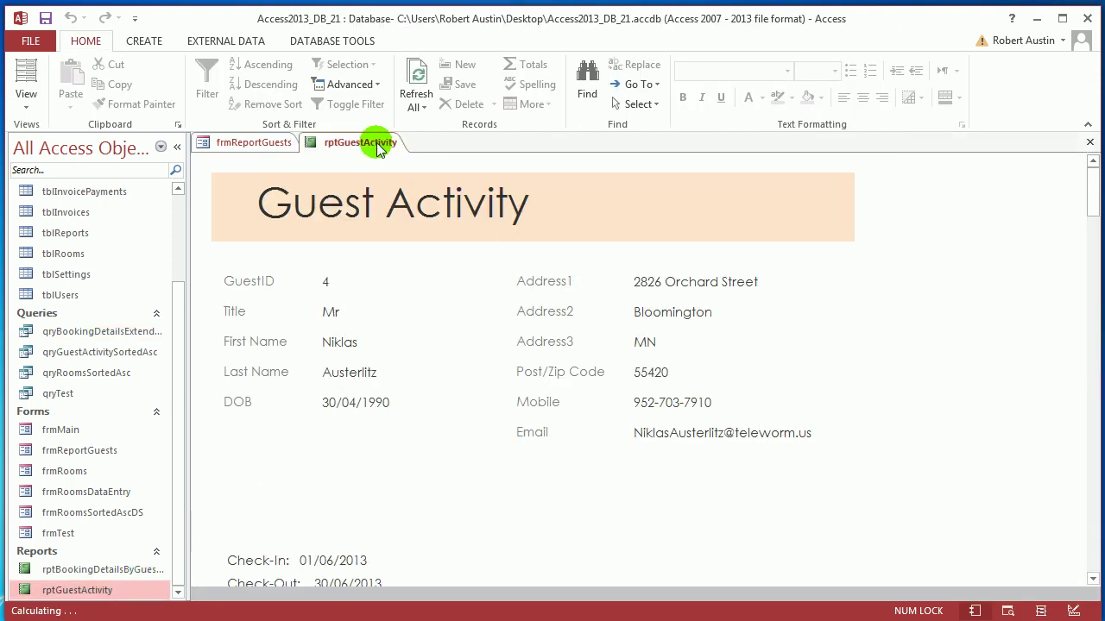
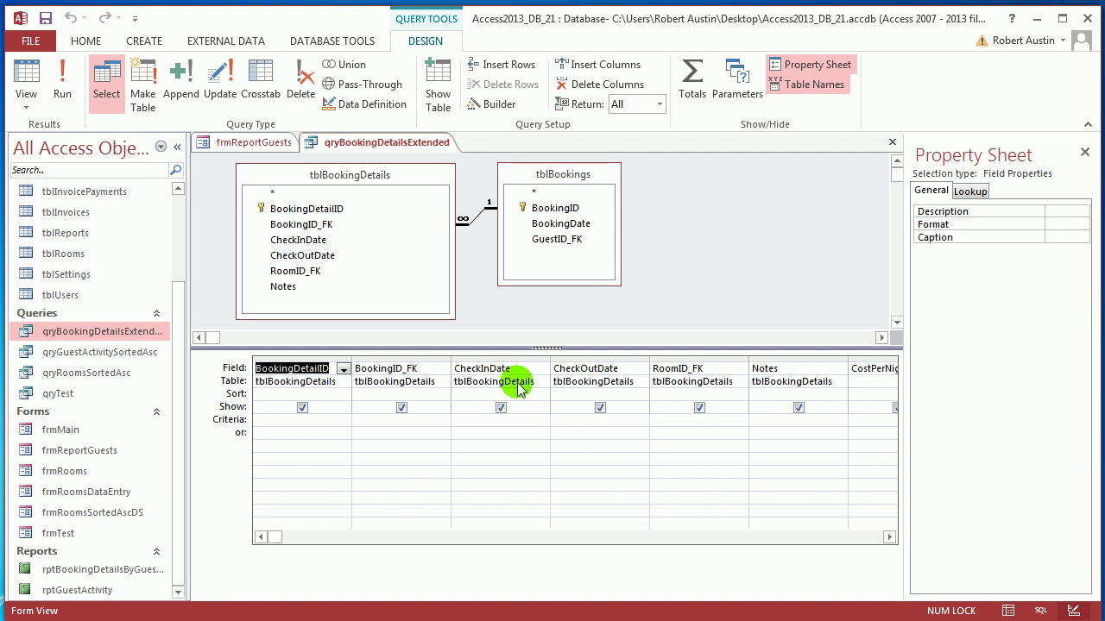
Step: Set the CheckInDate criteria in qryBookingDetailsExtended to <=[TempVars]![tmpEndDate] with the Expression Builder
left_click(566, 421)
left_click(514, 422)
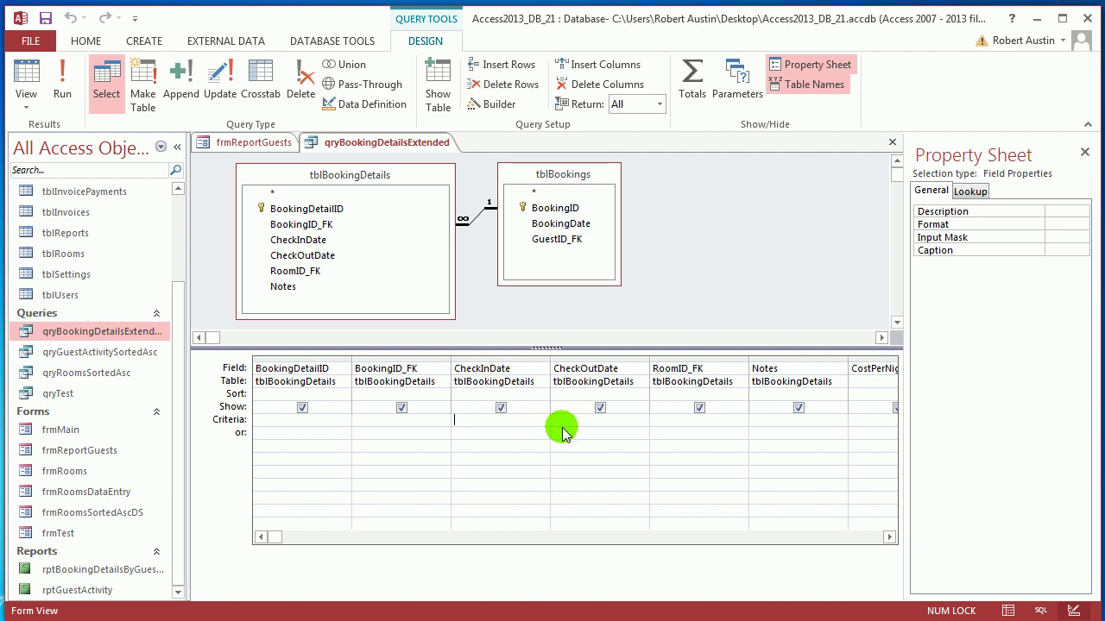
key("Up")
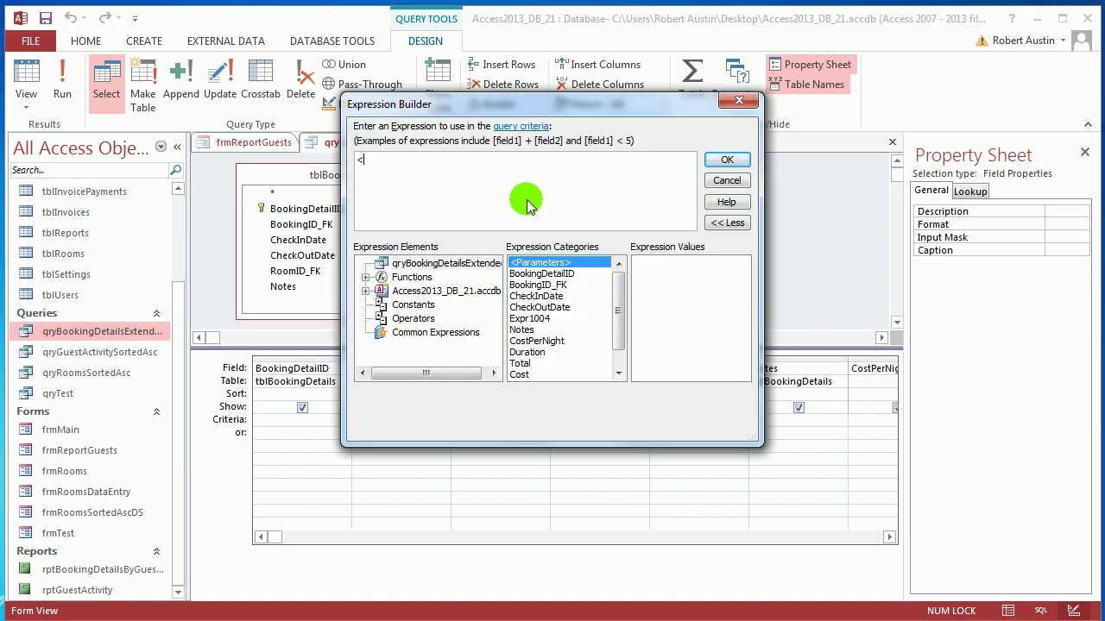
type("temp")
key("Tab")
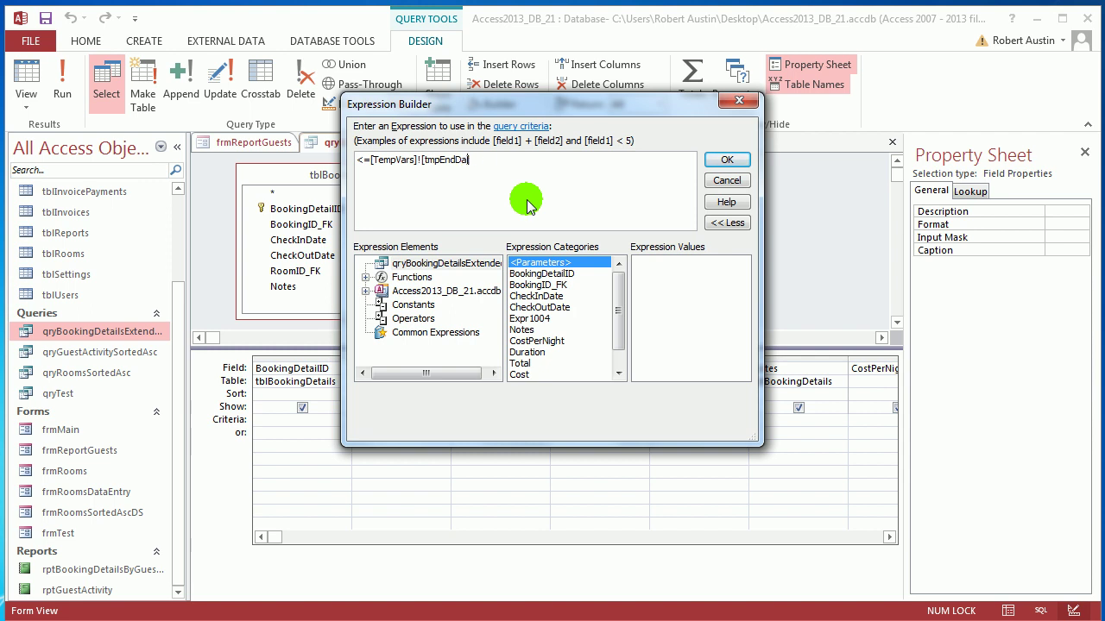
left_click(727, 160)
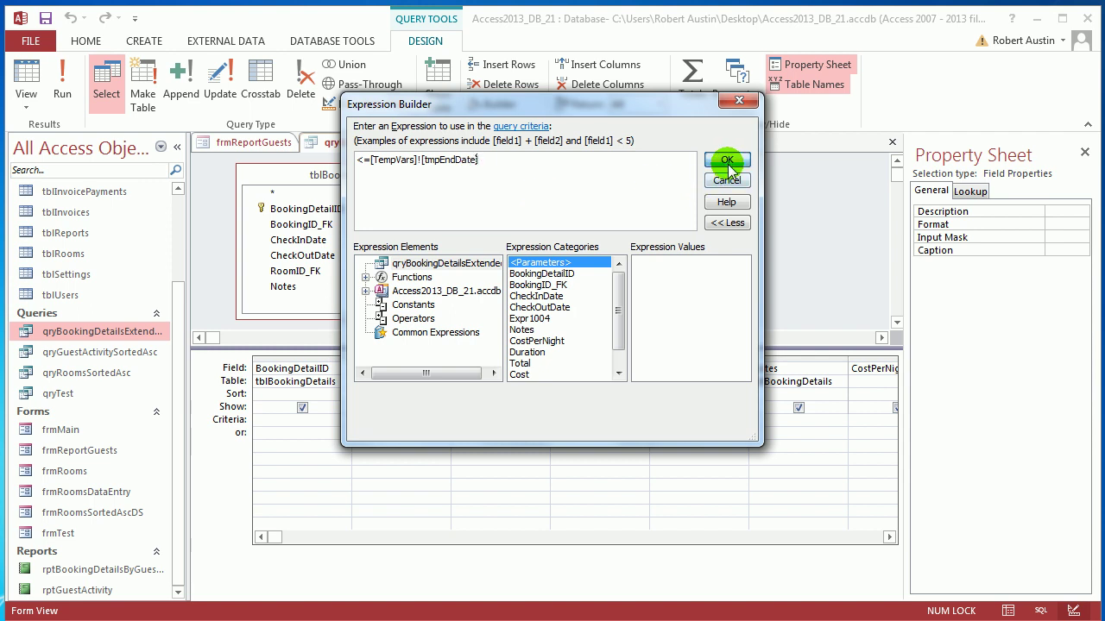
Step: Build the CheckOutDate criteria as >=[TempVars]![tmpStartDate] in the same criteria row
left_click(593, 419)
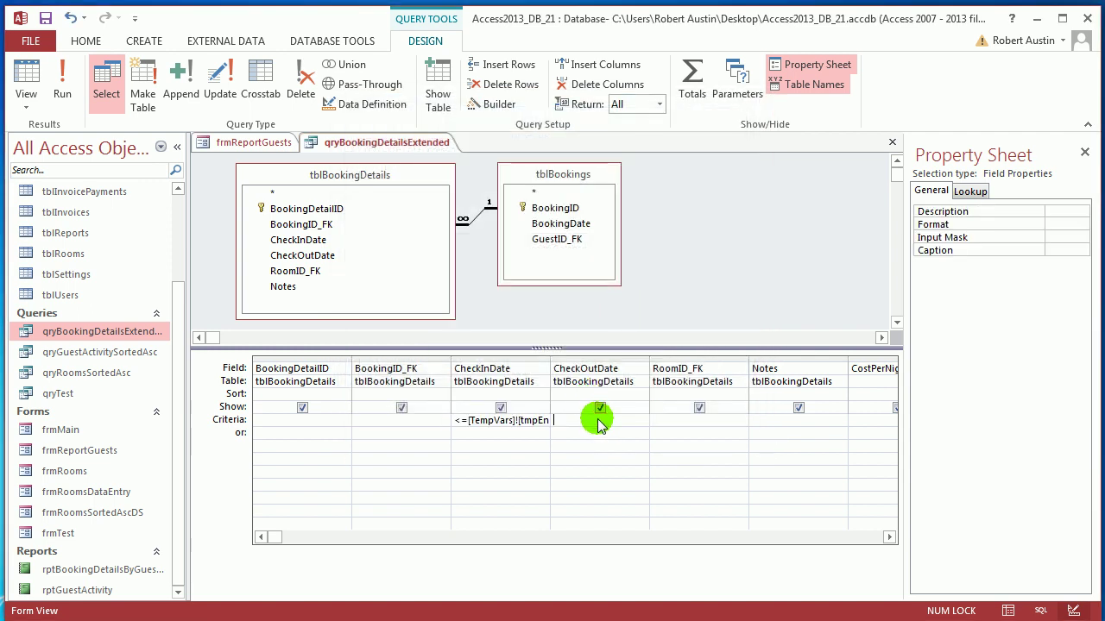
left_click(501, 105)
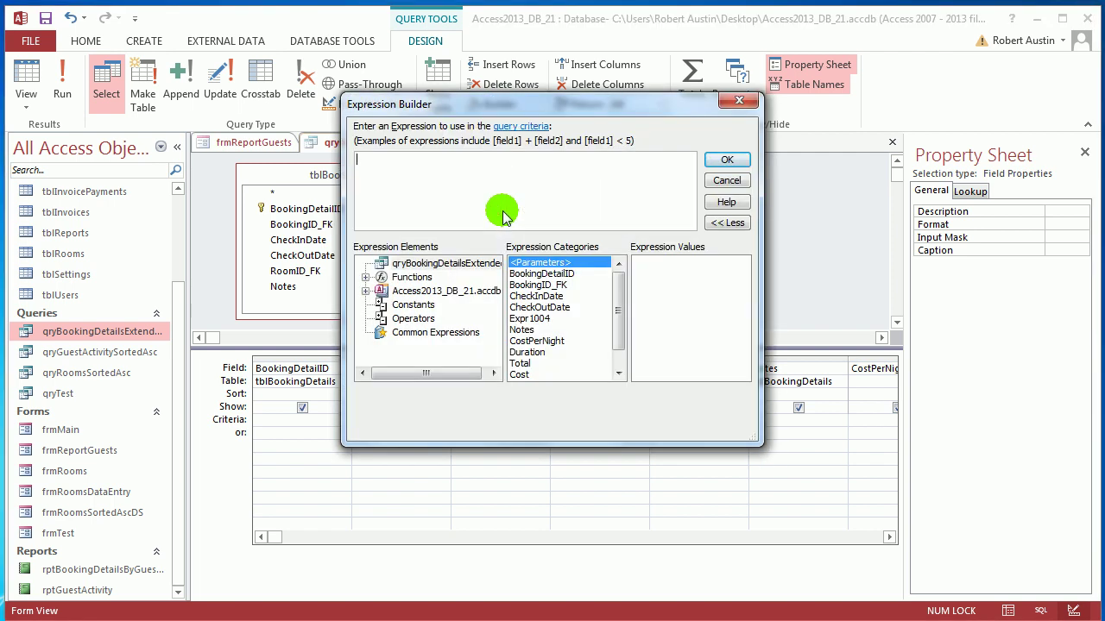
type(">=[TempVars]![tmpStartDate")
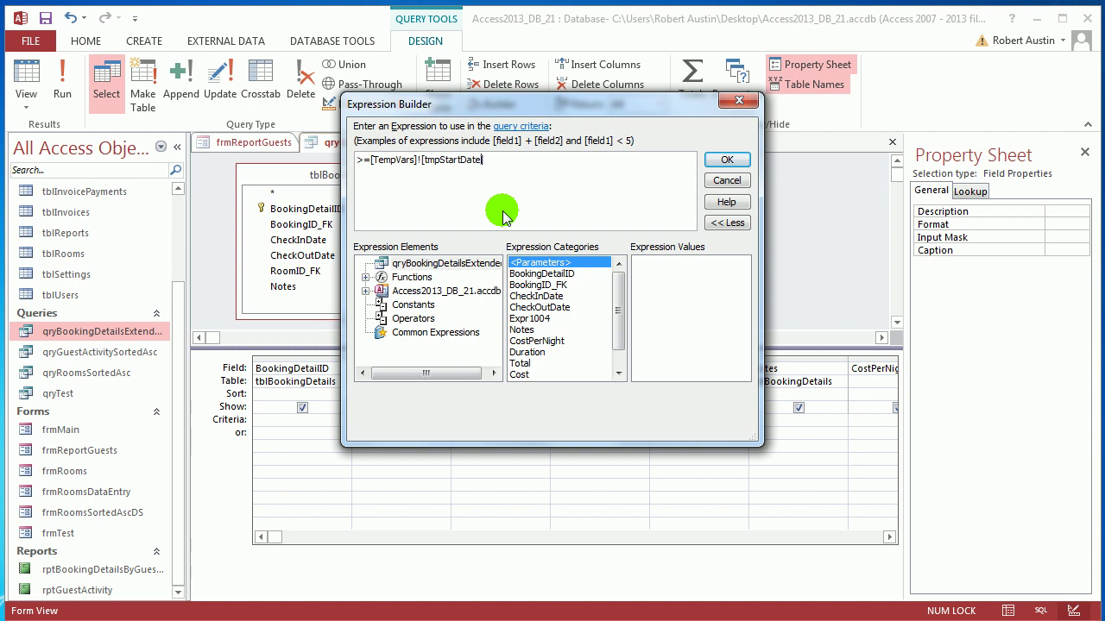
left_click(727, 160)
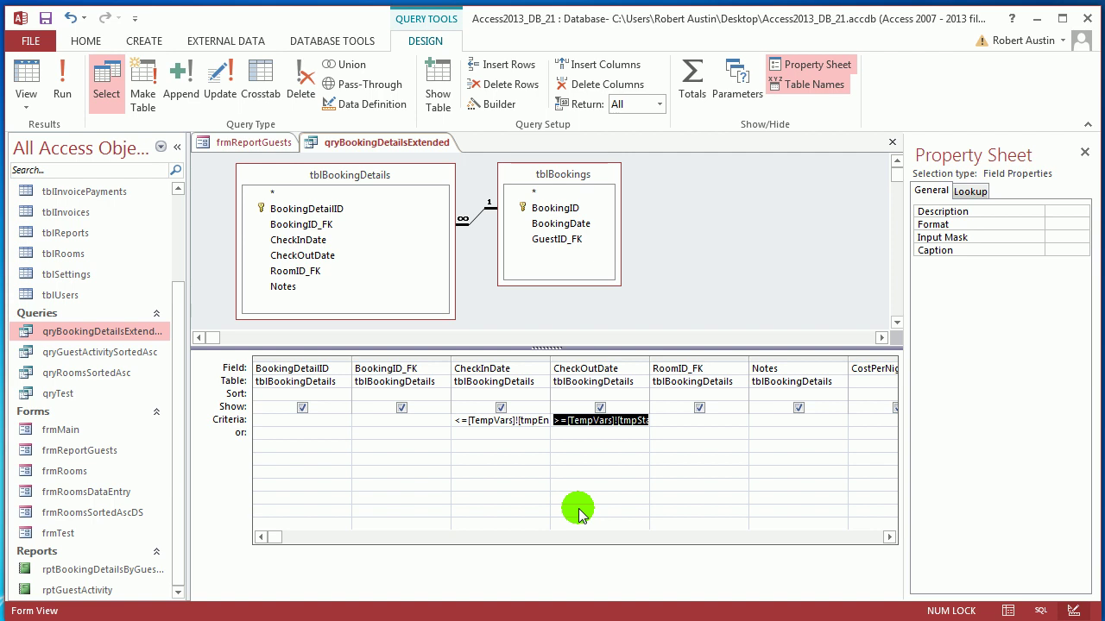
Step: Run the qryBookingDetailsExtended query to check the date filter, and save and close it
left_click(64, 79)
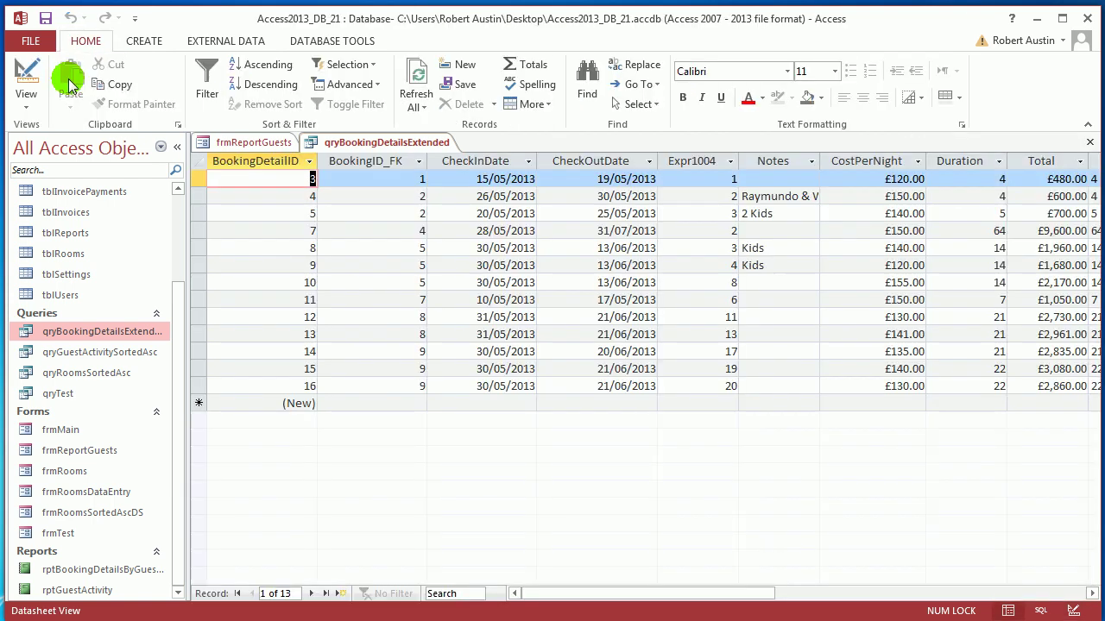
right_click(386, 149)
left_click(406, 154)
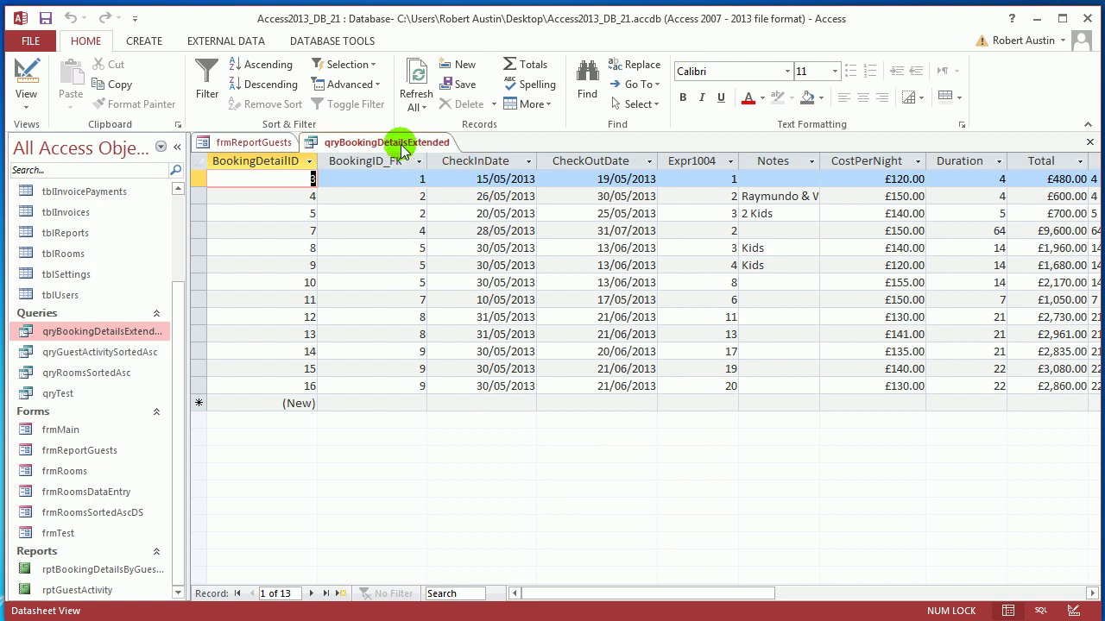
right_click(394, 142)
left_click(406, 175)
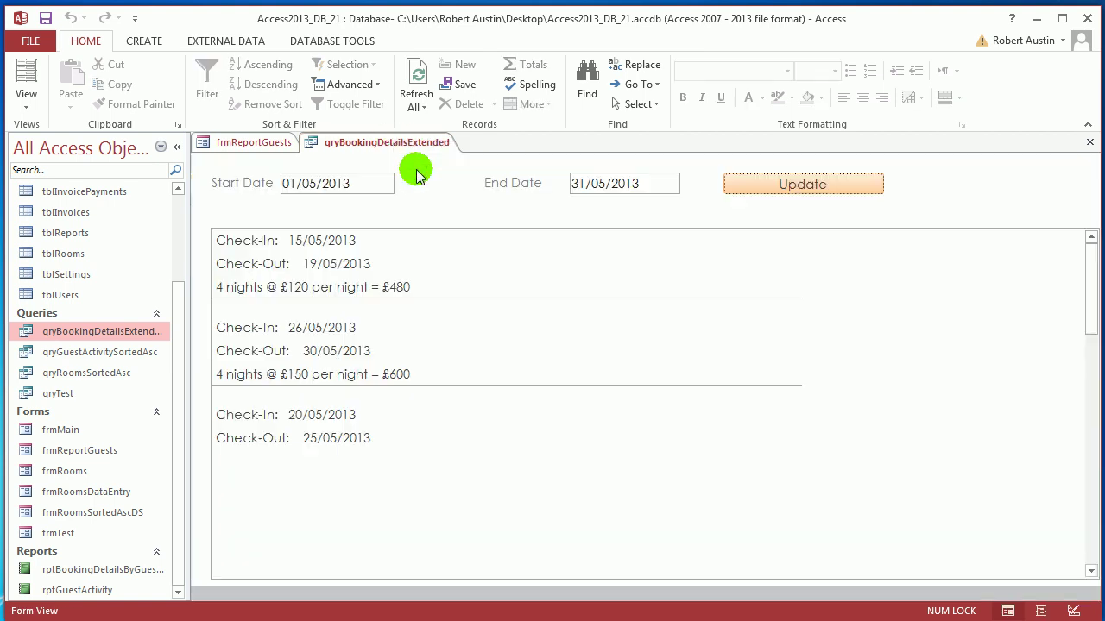
Step: Collapse the Navigation Pane and test the form by picking 22/05/2013 as Start Date and running Update
left_click(177, 146)
left_click(207, 182)
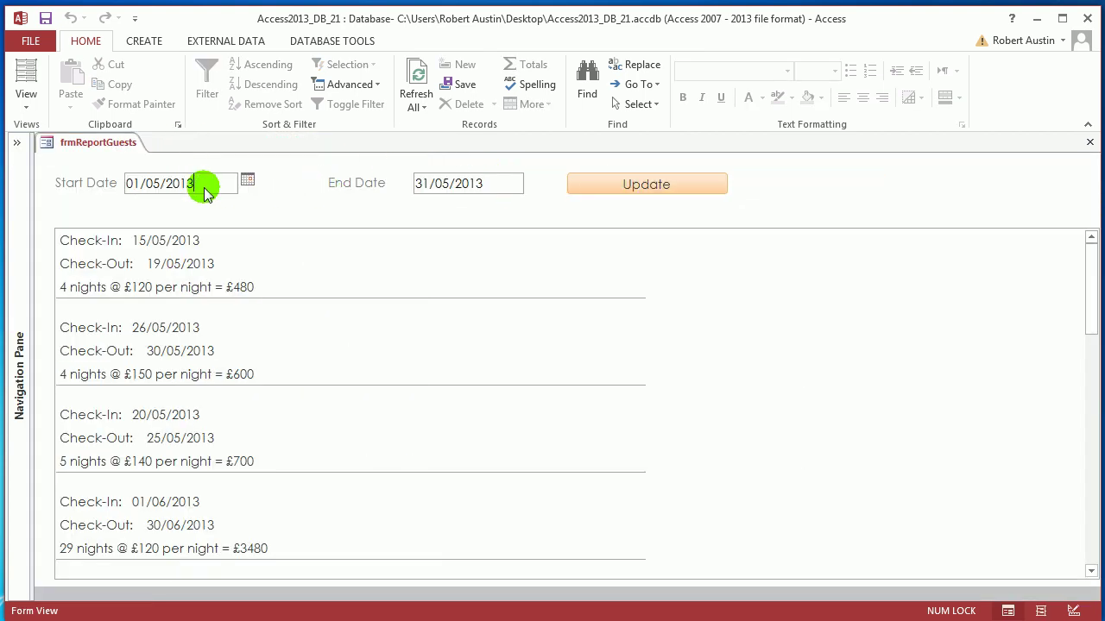
left_click(247, 180)
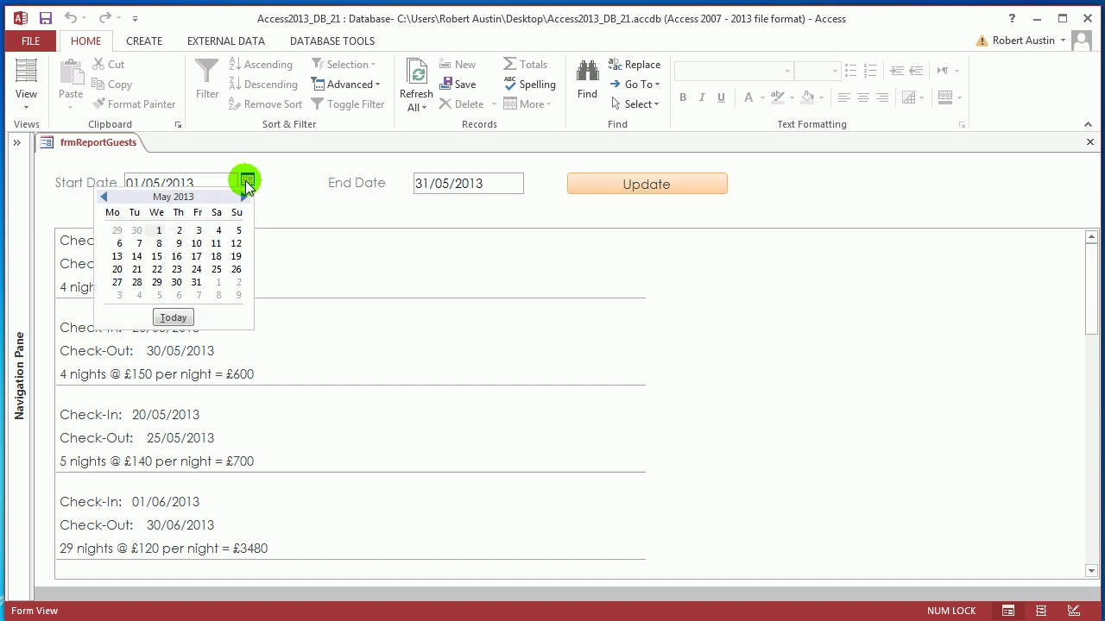
left_click(156, 269)
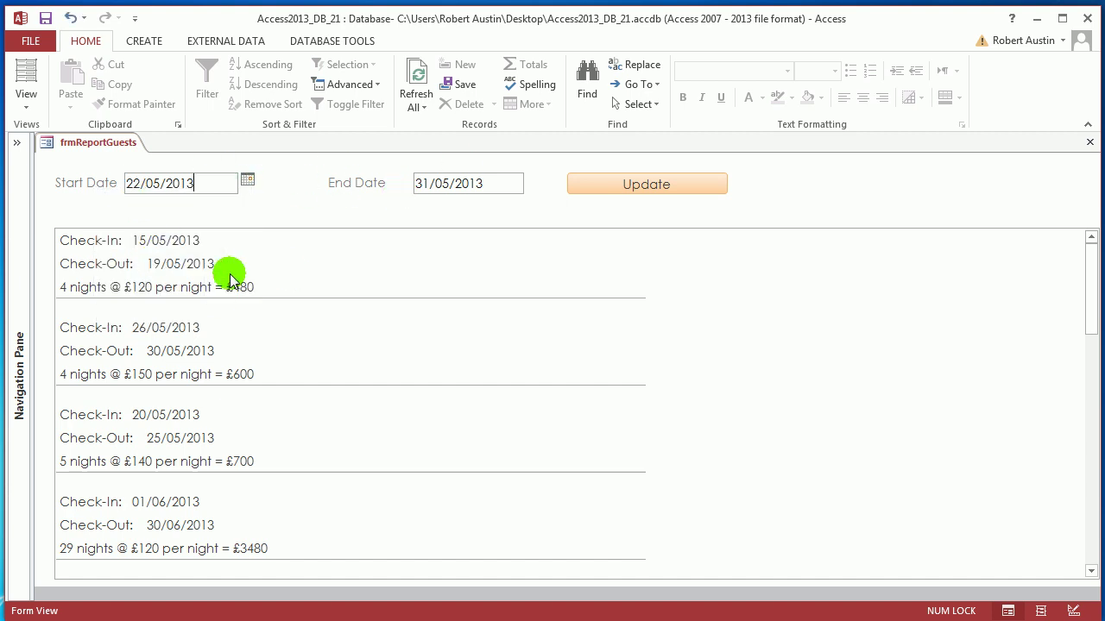
left_click(647, 185)
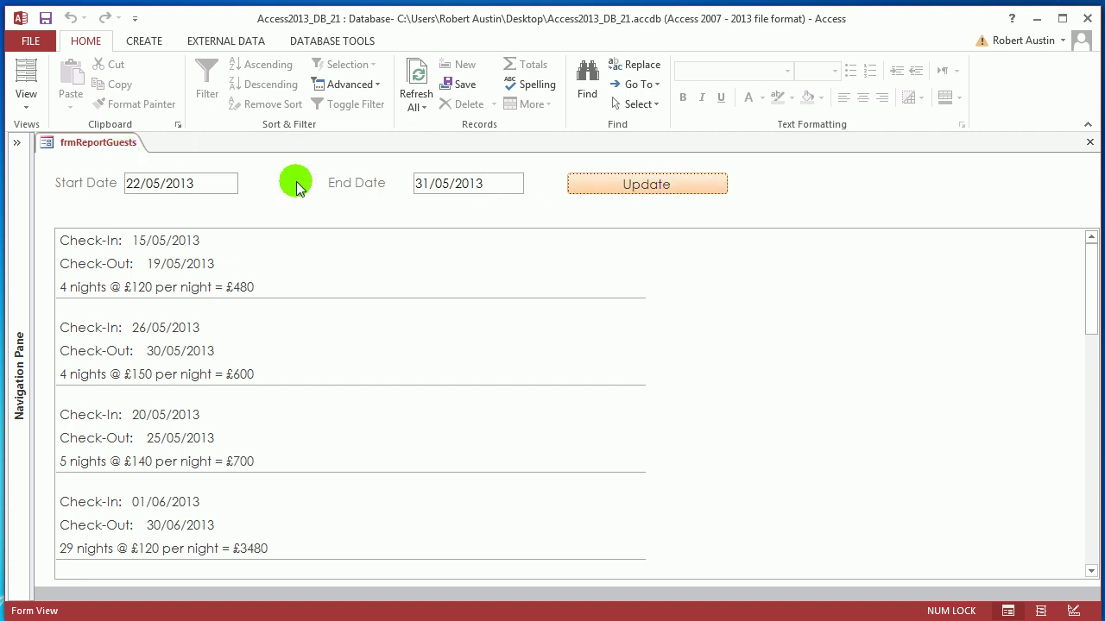
Step: Switch frmReportGuests to Layout View and review the macro behind the Update button's On Click event
right_click(121, 141)
left_click(173, 235)
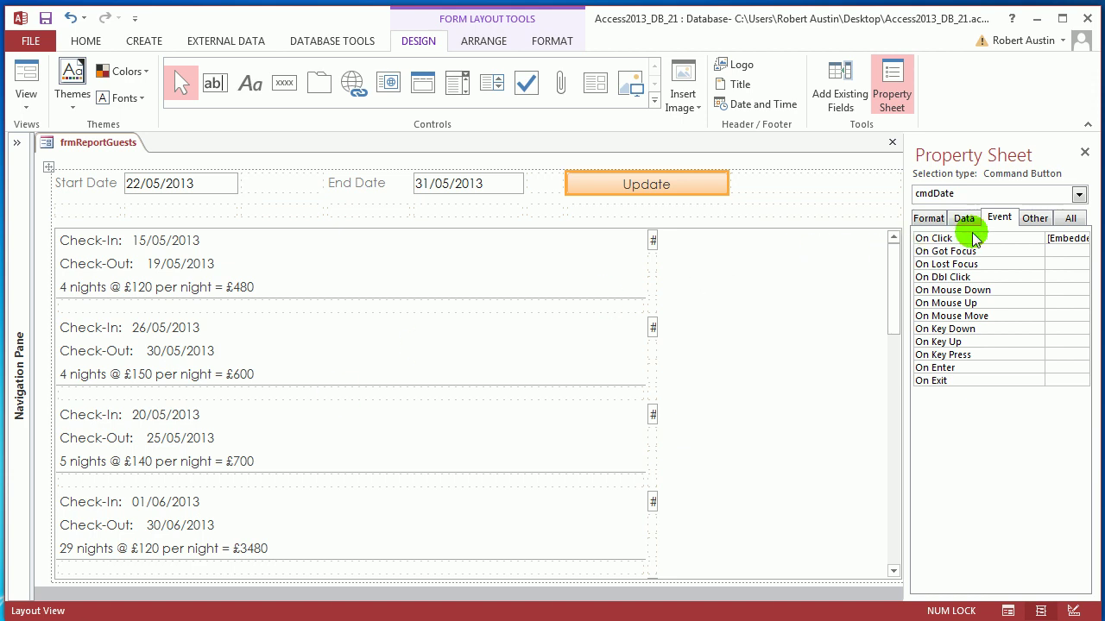
left_click(1083, 240)
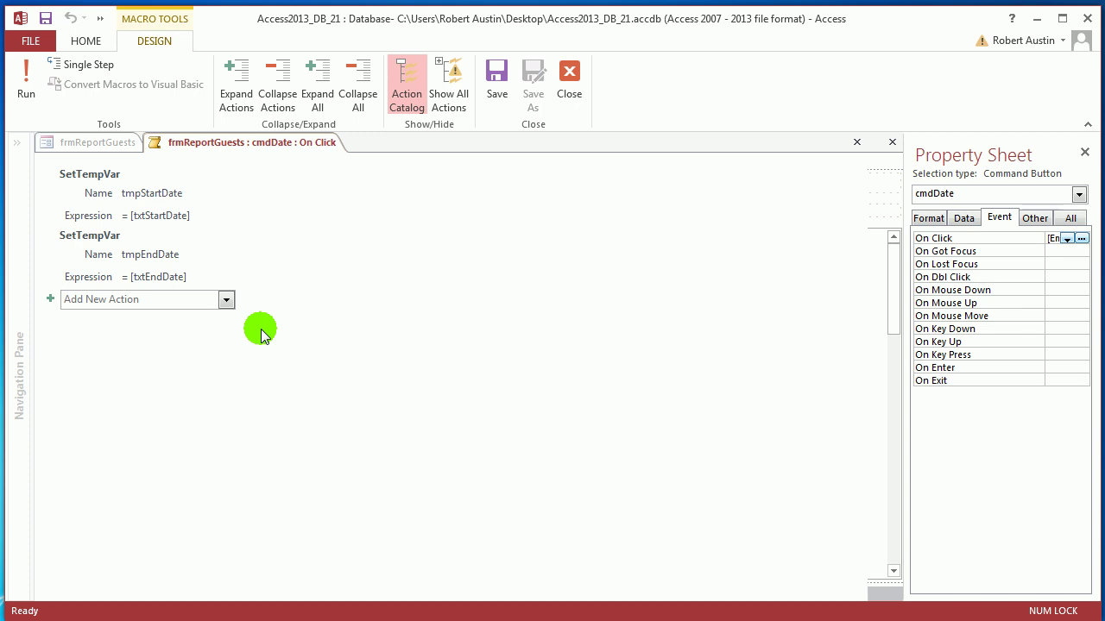
key("ctrl+F4")
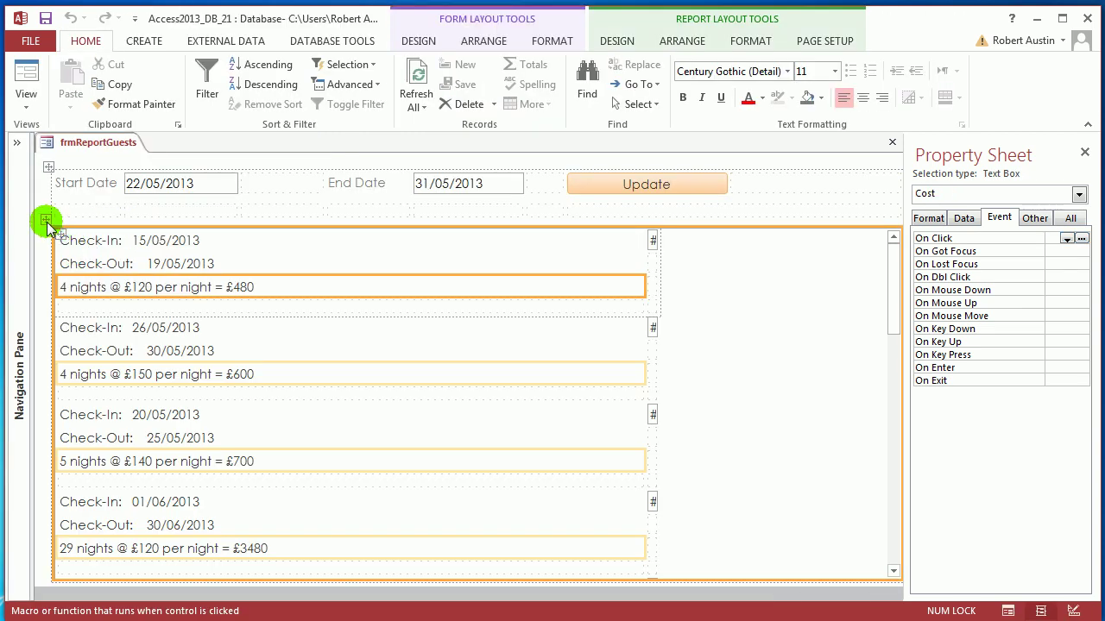
Step: Examine the names of the form's objects, including the embedded subreport and the Update button
left_click(46, 224)
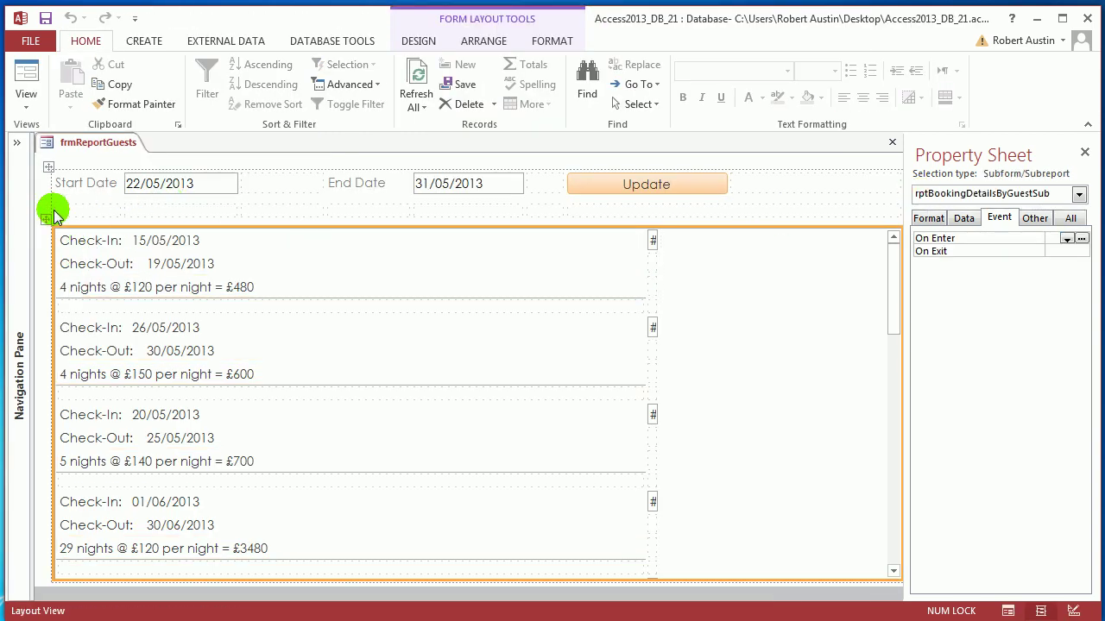
left_click(1078, 194)
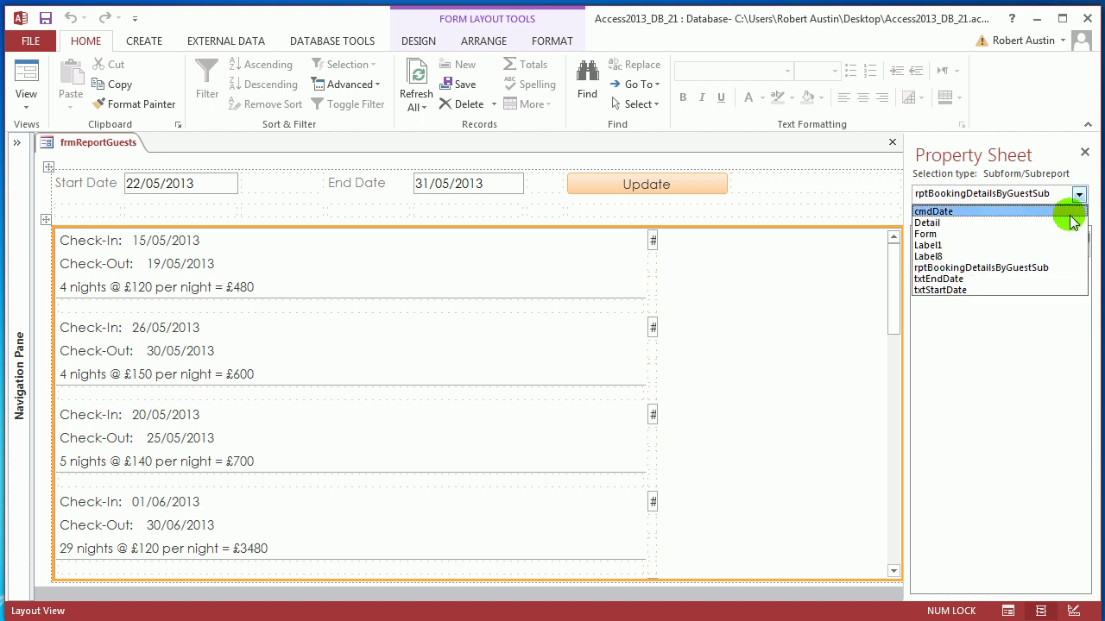
left_click(645, 181)
left_click(646, 181)
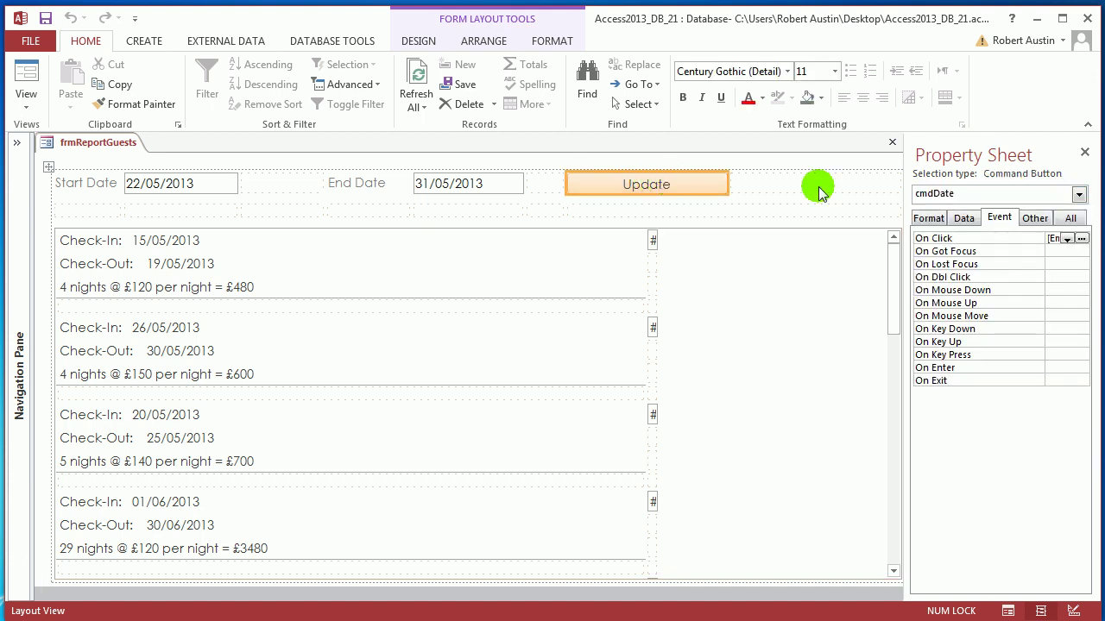
left_click(1078, 195)
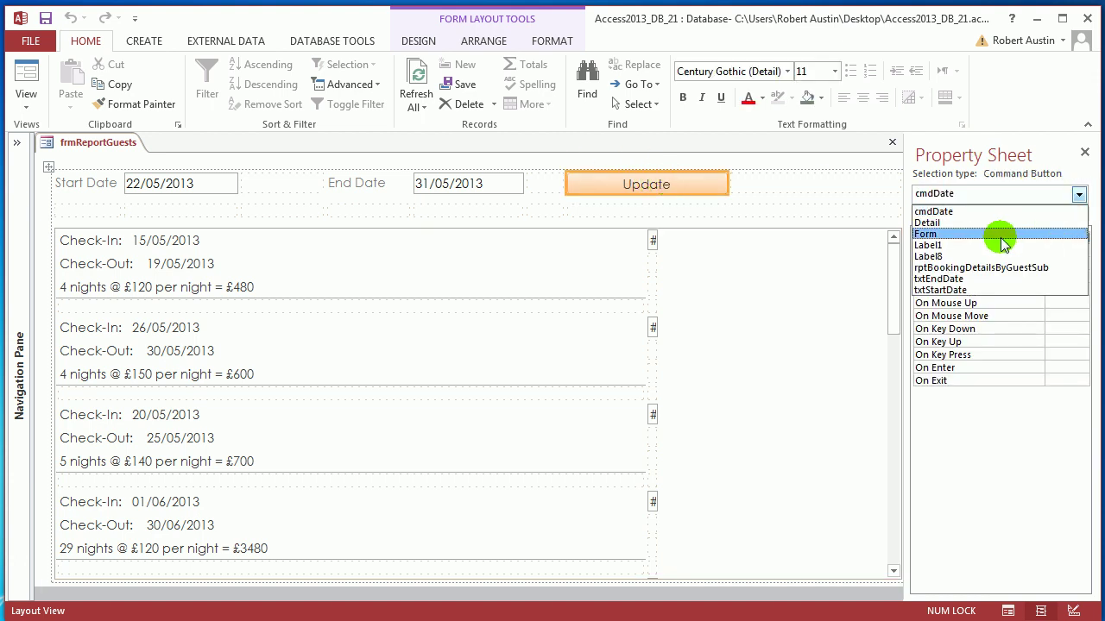
left_click(1078, 195)
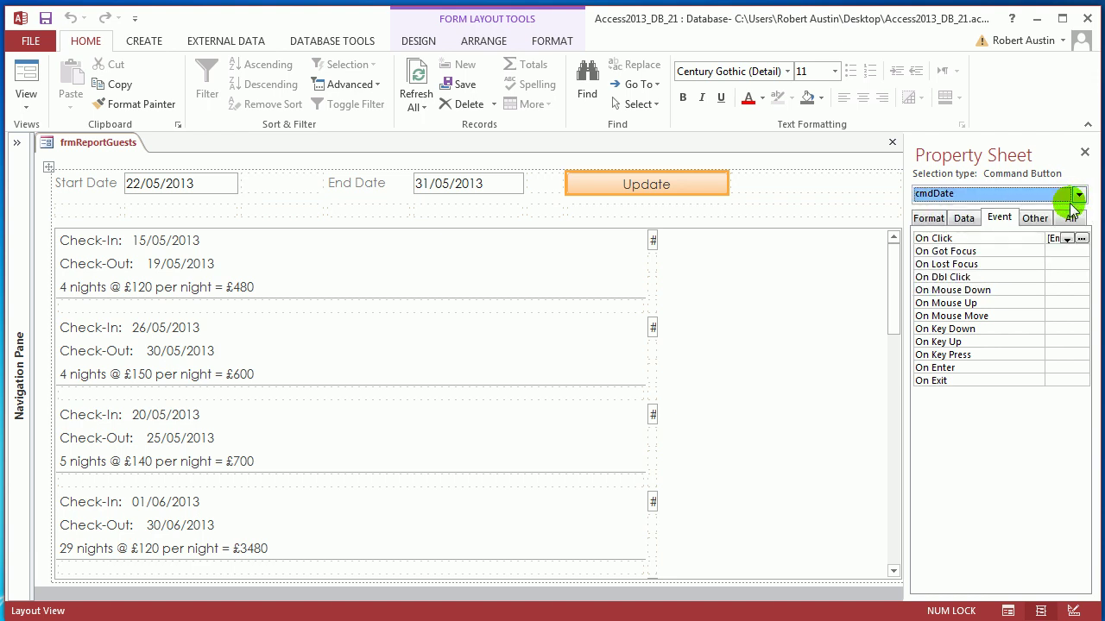
left_click(1078, 196)
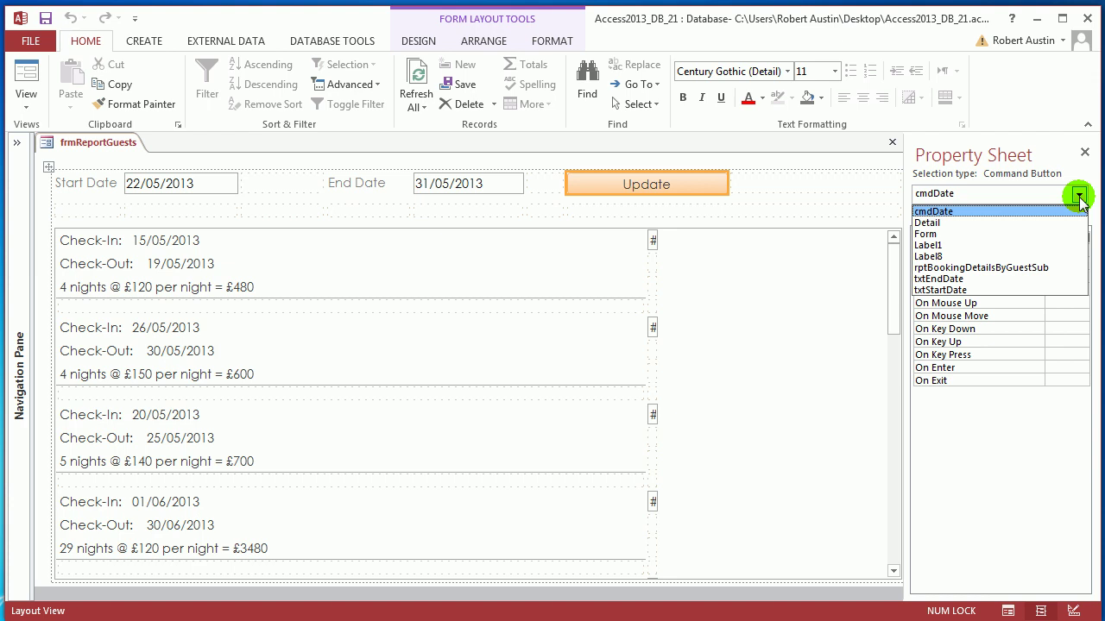
Step: Delete the embedded rptBookingDetailsByGuestSub subreport from the form
left_click(236, 357)
left_click(235, 358)
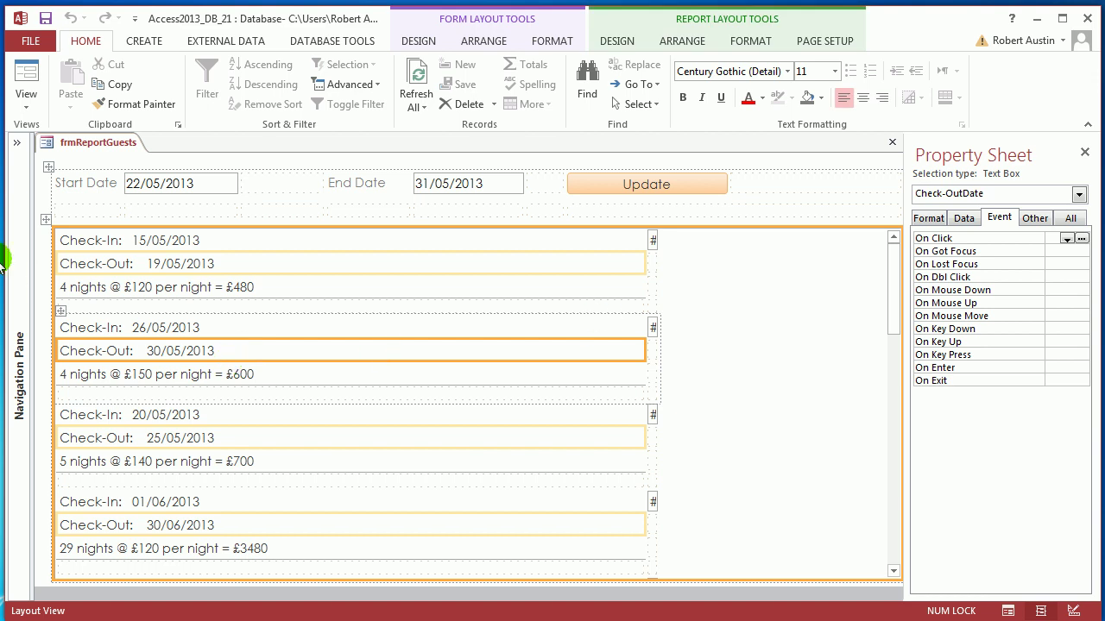
left_click(46, 225)
left_click(81, 259)
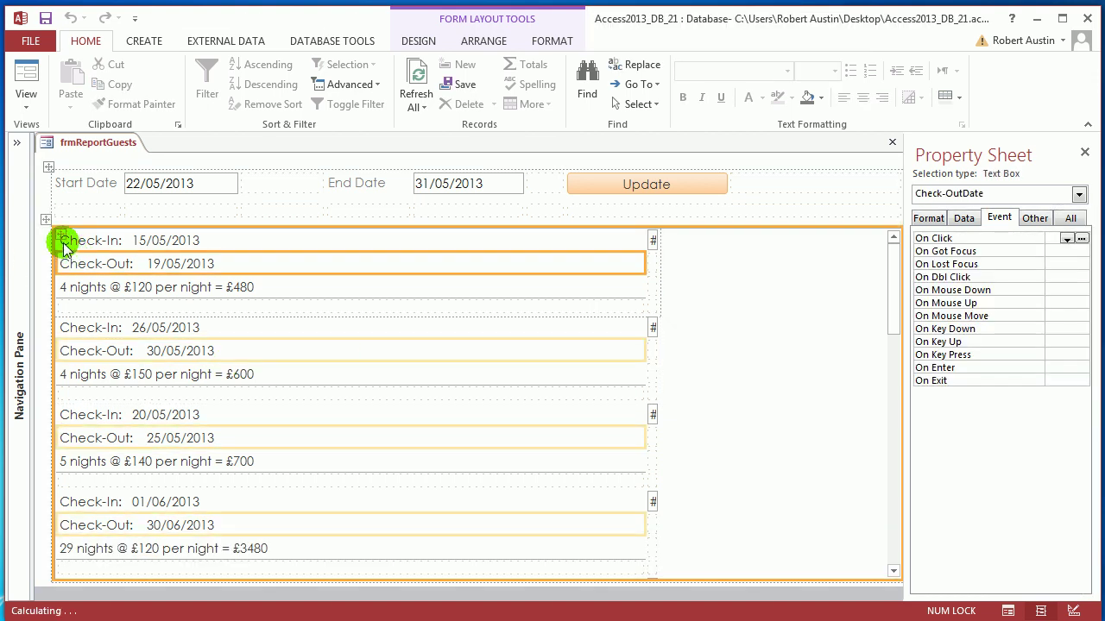
left_click(46, 221)
key("Delete")
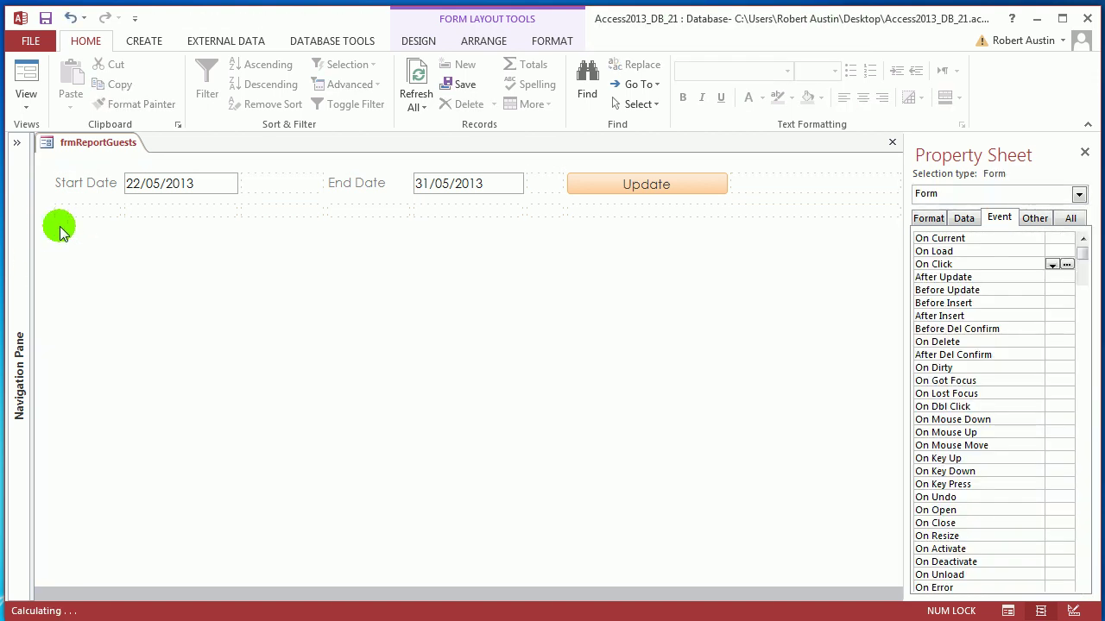
Step: Insert an empty layout row below the remaining blank row under the date controls
left_click(160, 209)
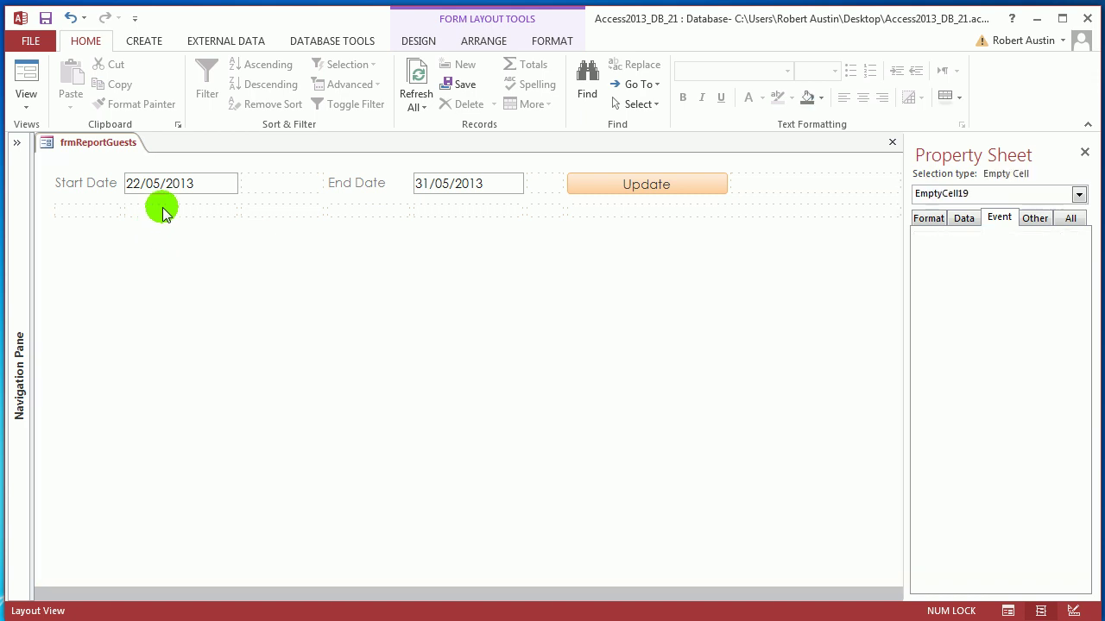
left_click(460, 39)
left_click(192, 82)
left_click(223, 232)
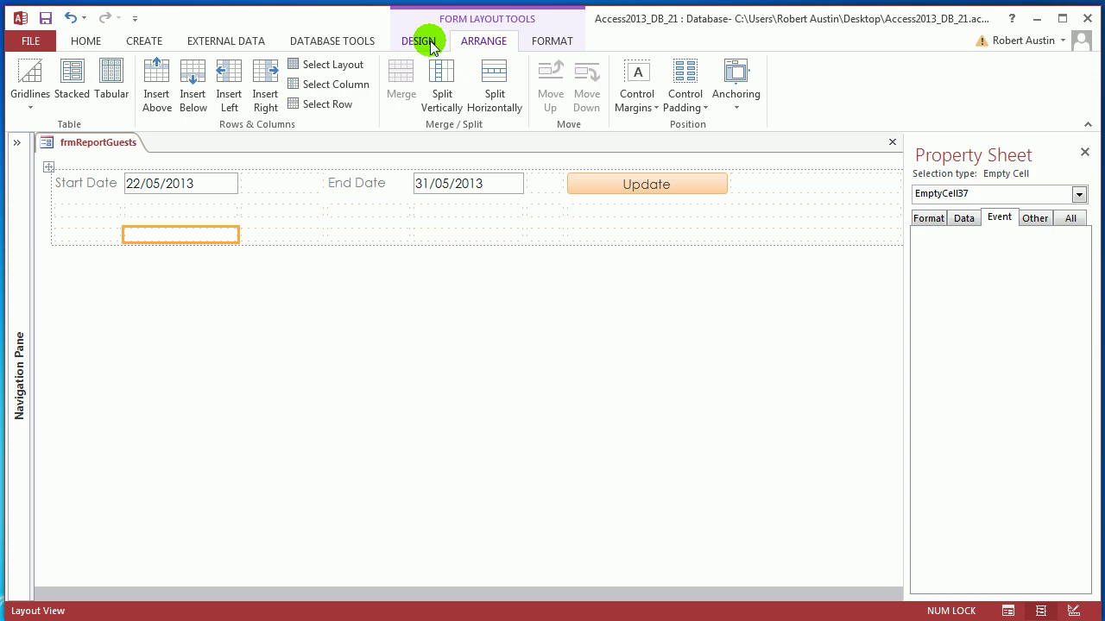
Step: Merge all cells of the new bottom row and stretch the merged cell down over most of the form area
left_click(328, 105)
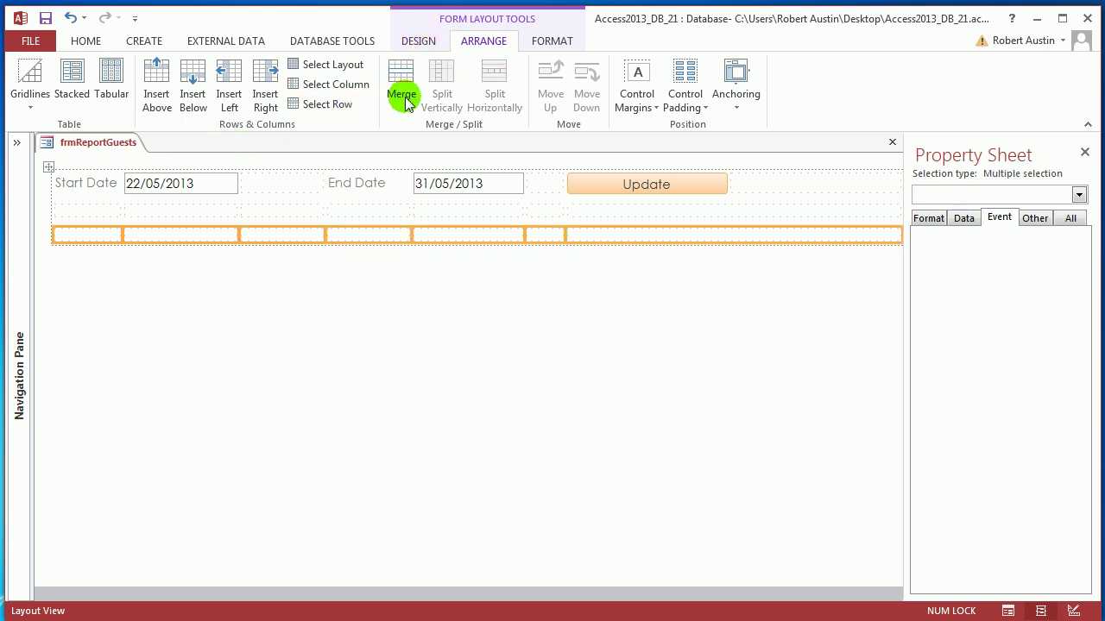
left_click(402, 86)
left_click_drag(389, 241, 408, 529)
Step: Place a Subform/Subreport control in the large merged cell and delete its attached label
left_click(417, 44)
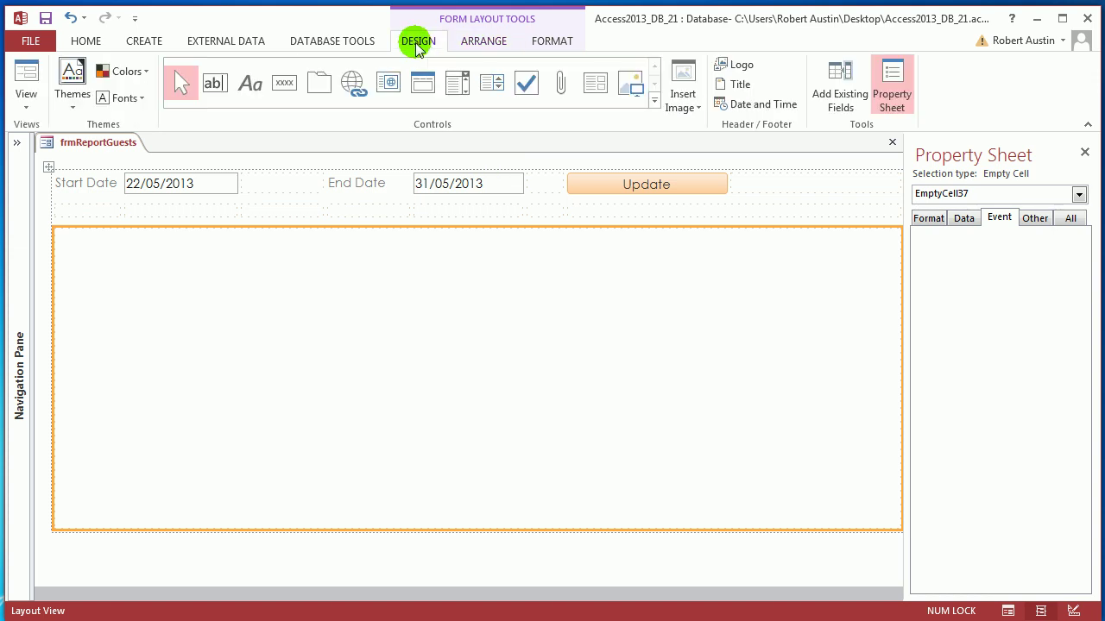
left_click(594, 86)
left_click(464, 309)
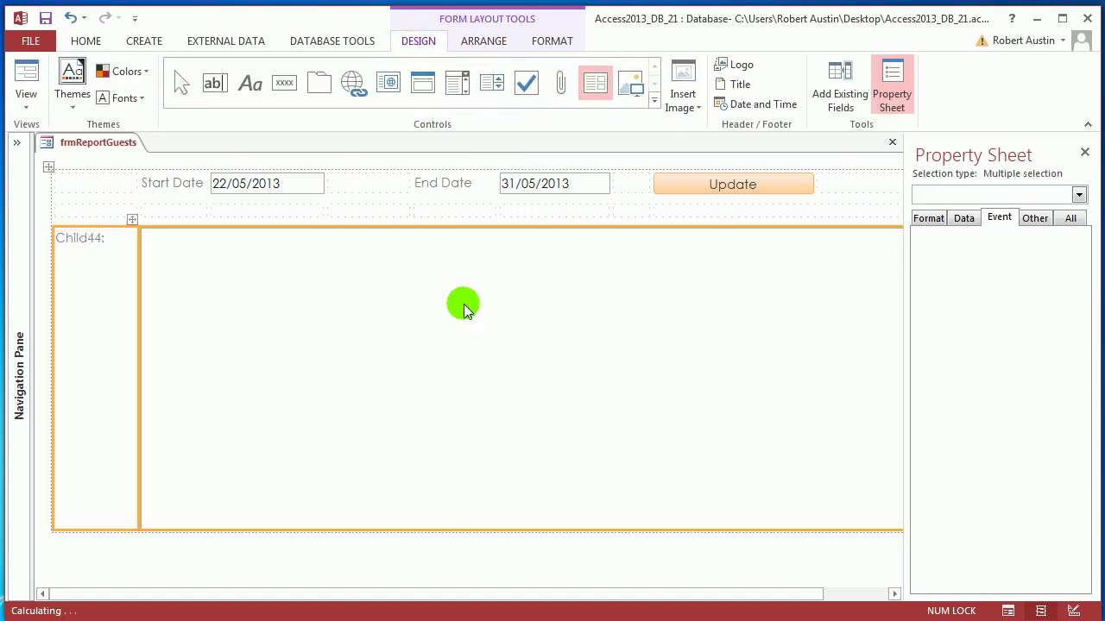
left_click(234, 214)
left_click(106, 263)
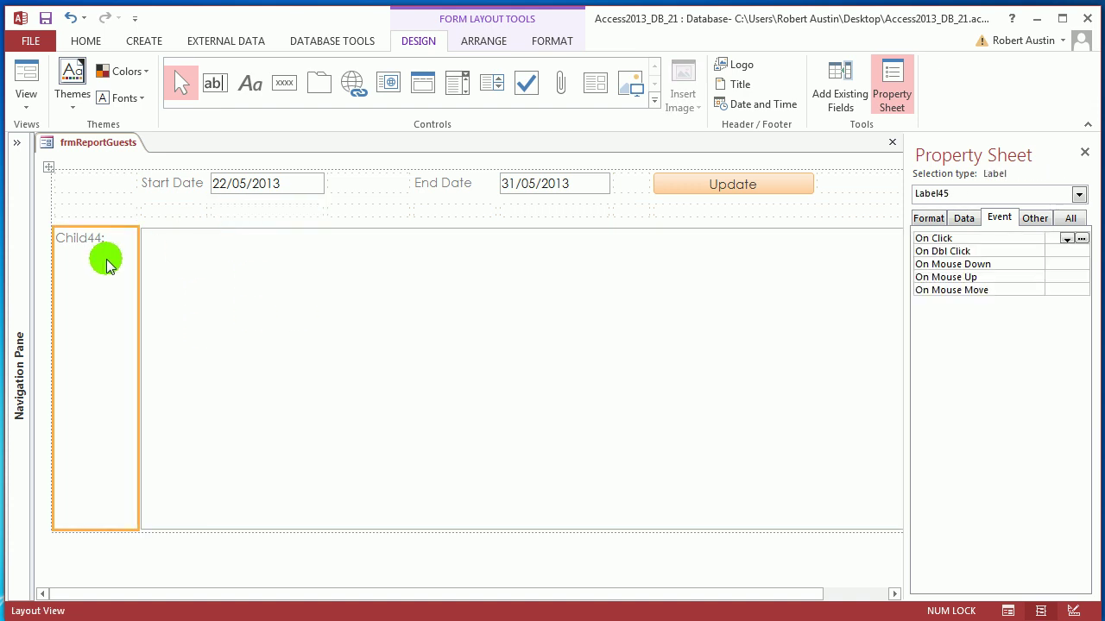
key("Delete")
Step: Rename the new Subform/Subreport control as DS
left_click(196, 292)
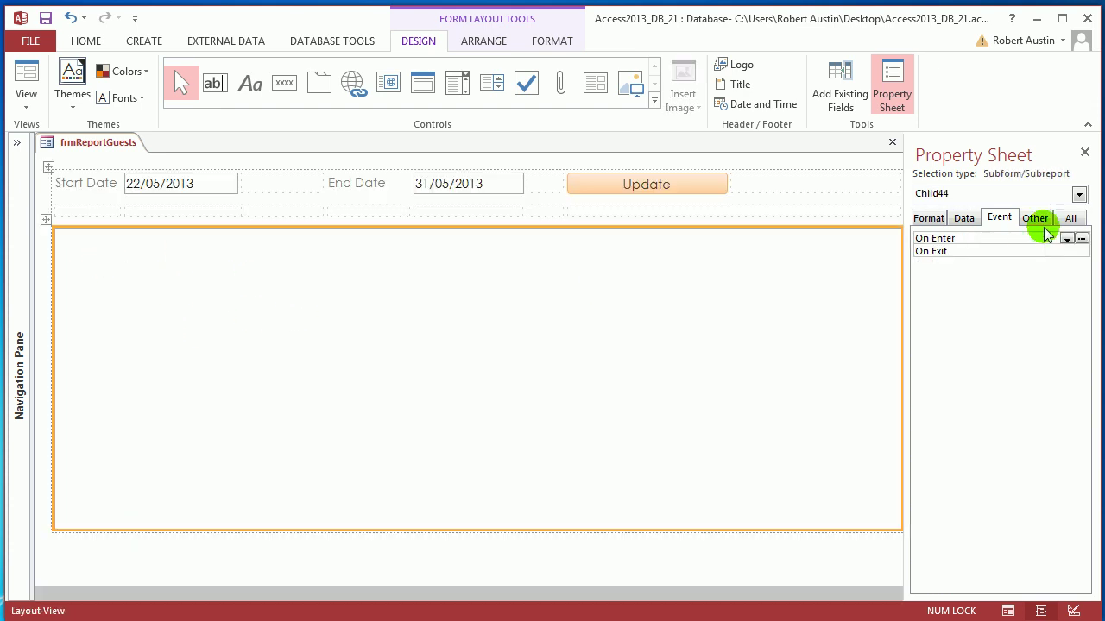
left_click(1036, 219)
left_click(1040, 240)
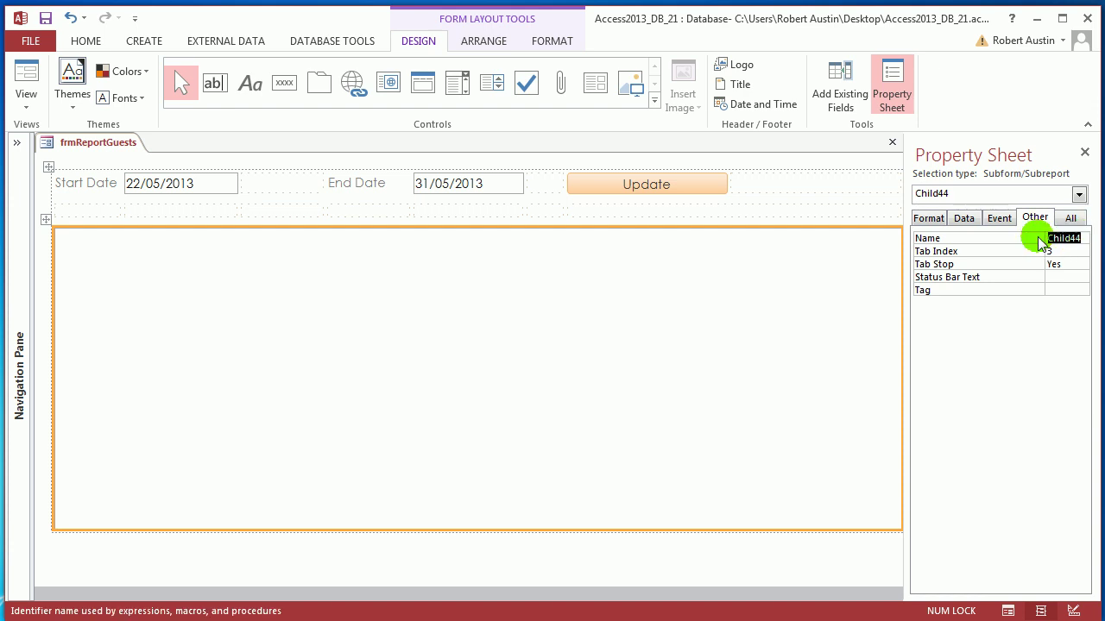
key("Return")
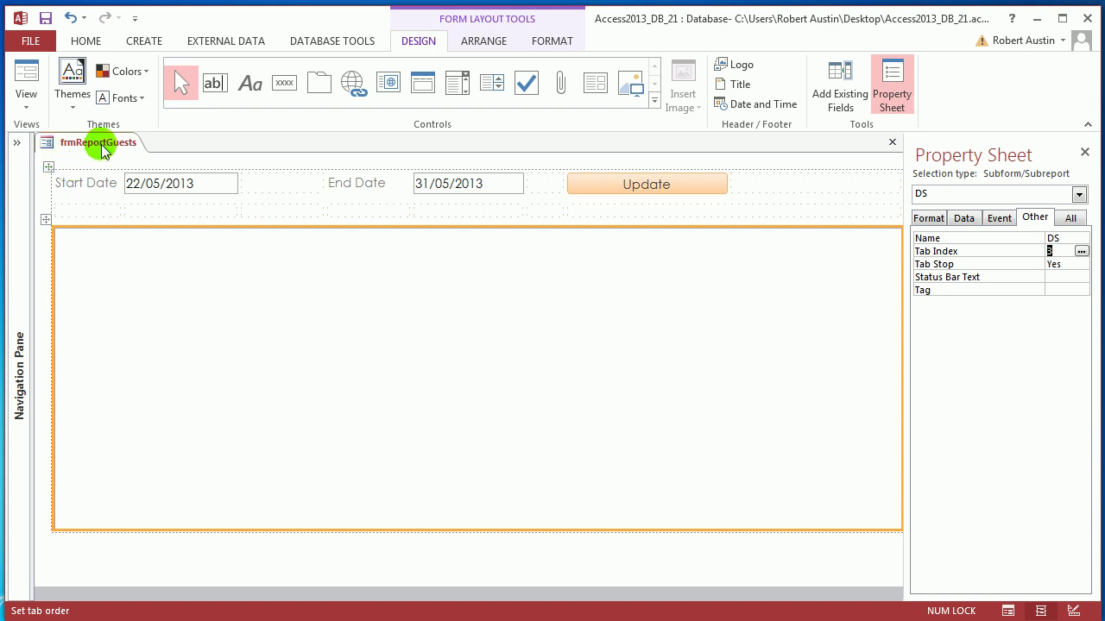
Step: Set the DS control's Source Object to the rptBookingDetailsByGuestSub report
left_click(963, 217)
left_click_drag(898, 244, 844, 215)
left_click(881, 189)
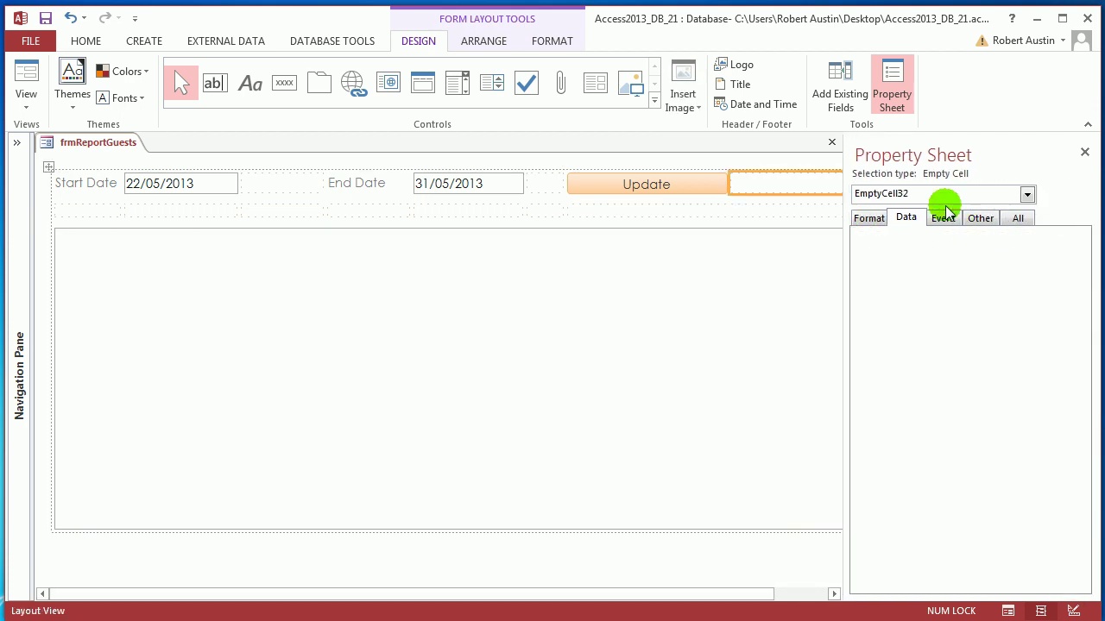
left_click(1024, 195)
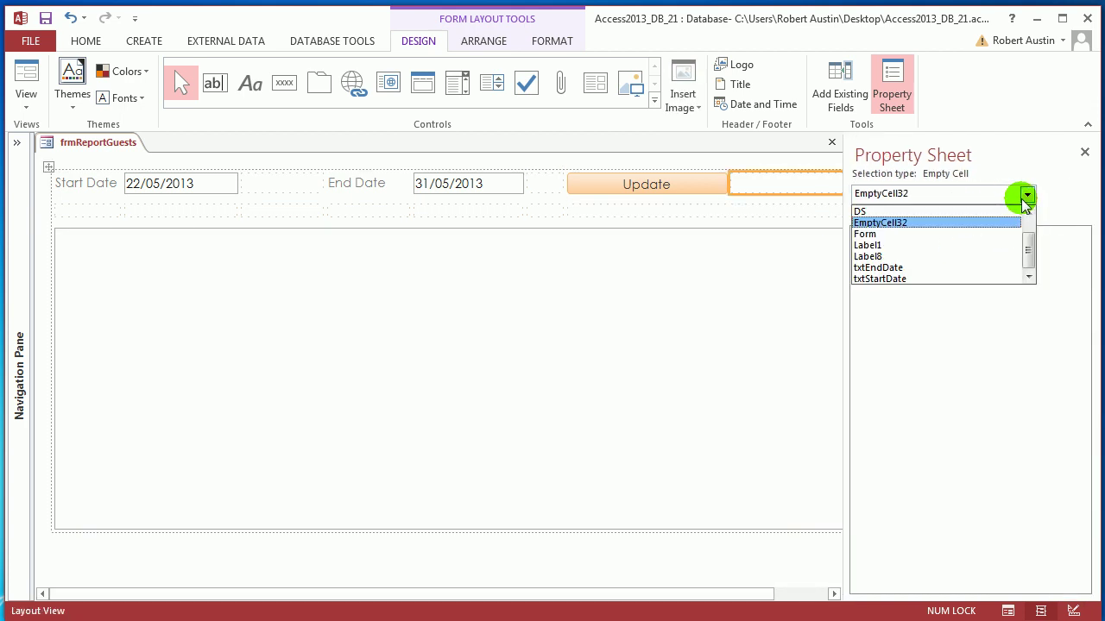
left_click(980, 211)
left_click(1082, 239)
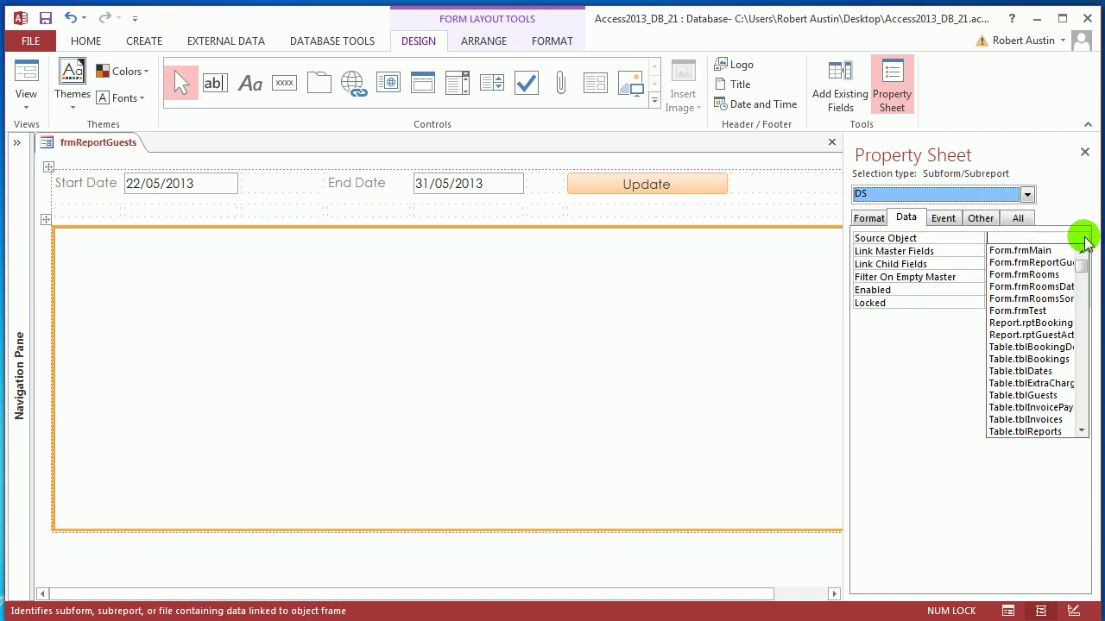
scroll(1067, 276, "up", 1)
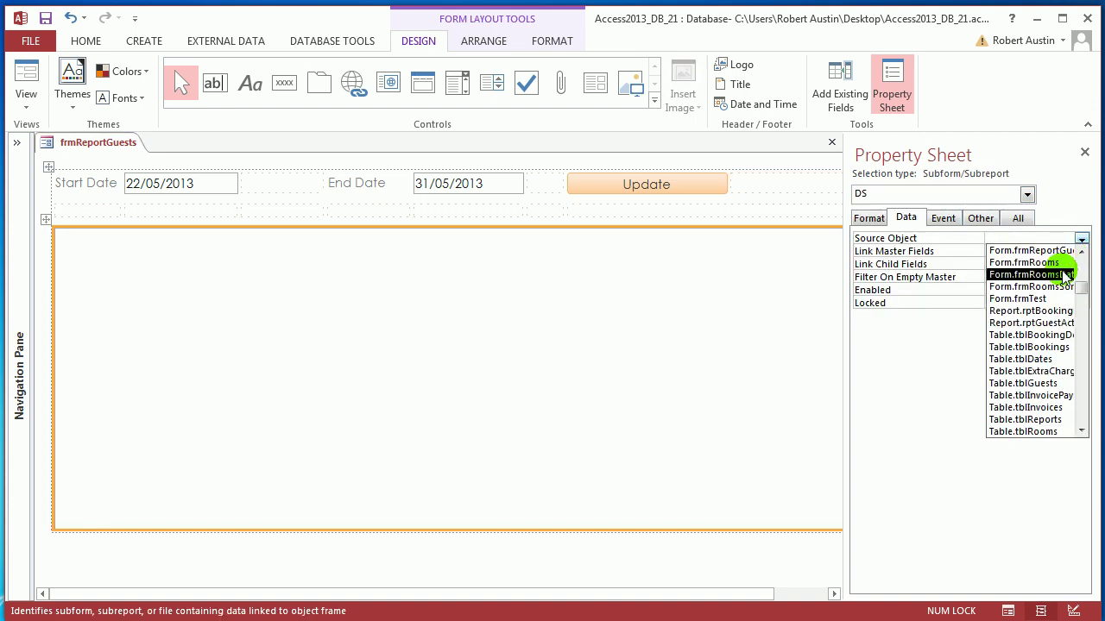
left_click(1032, 311)
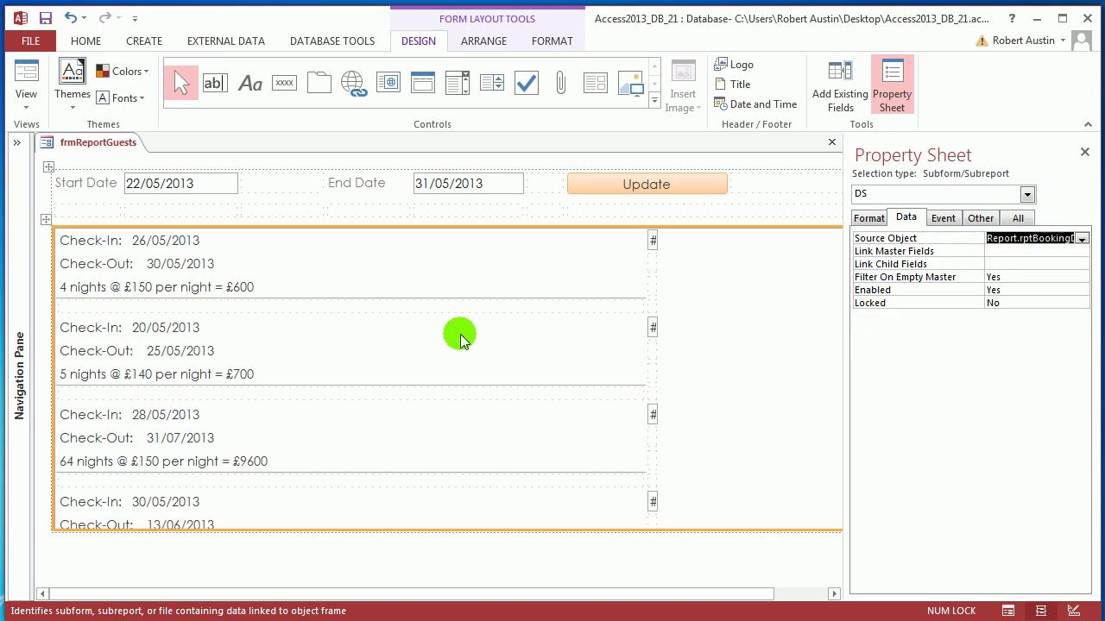
left_click_drag(851, 167, 911, 170)
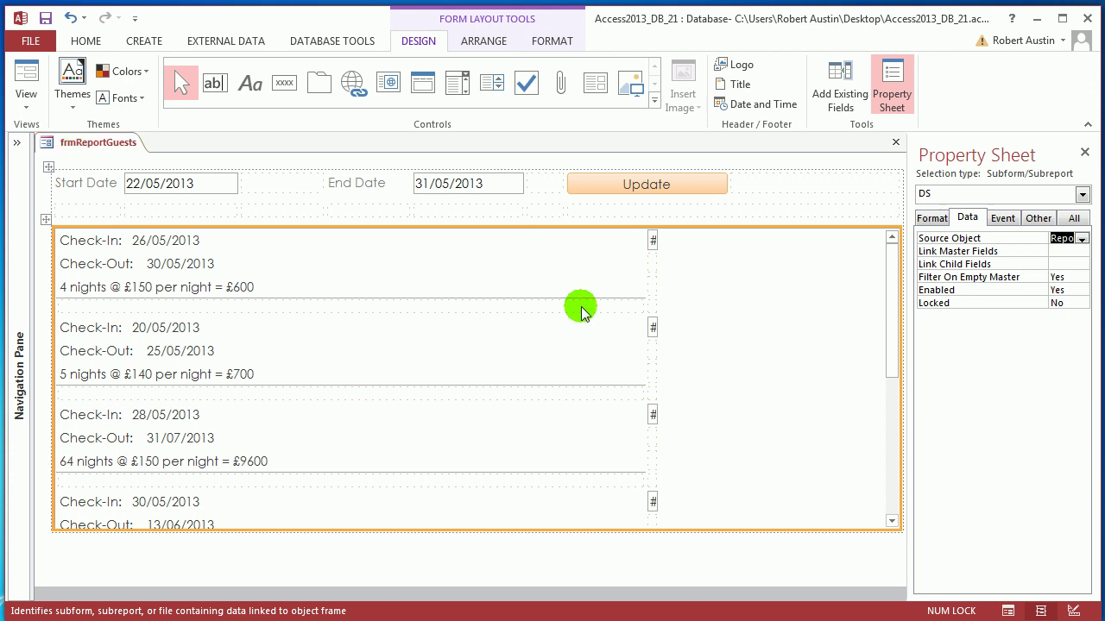
Step: Add a Requery action for control DS to the Update button's On Click macro, and save and close the macro
left_click(665, 185)
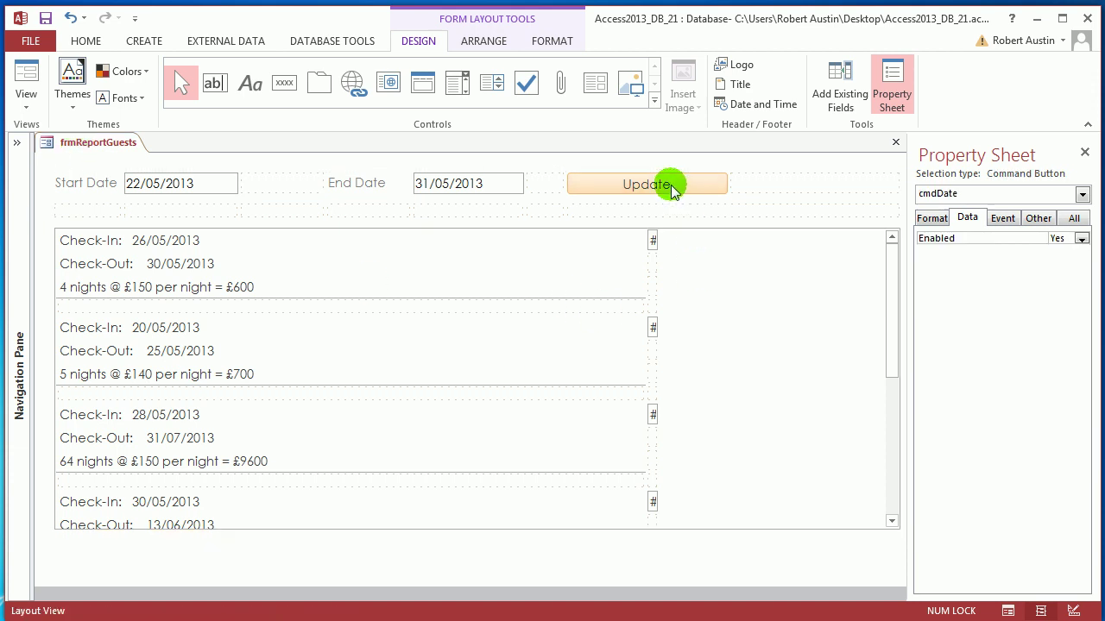
left_click(1003, 218)
left_click(1082, 239)
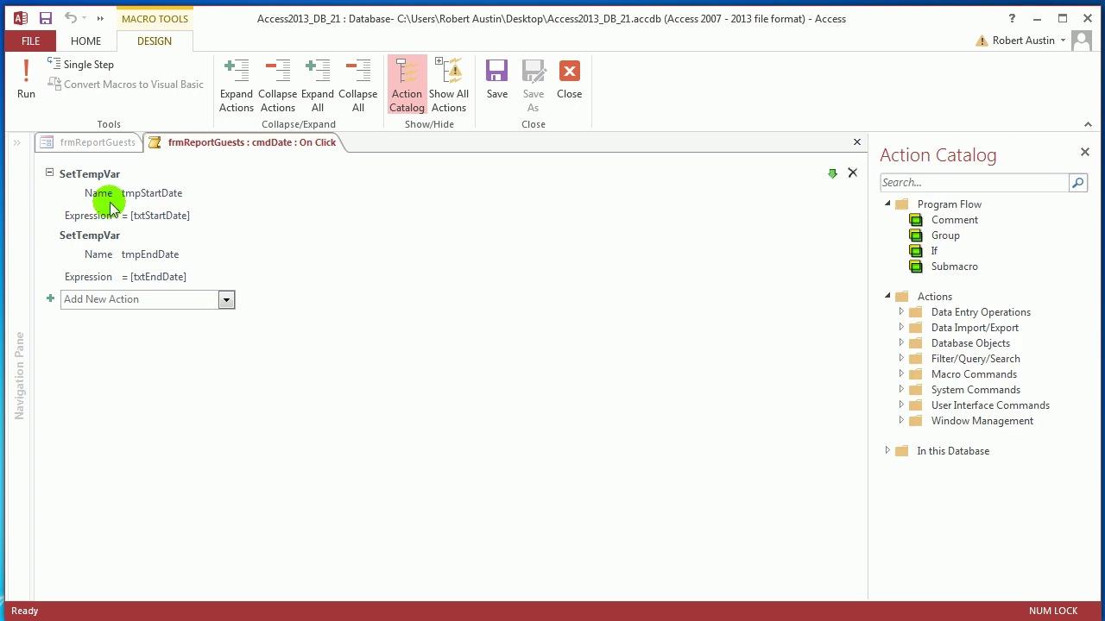
left_click(134, 302)
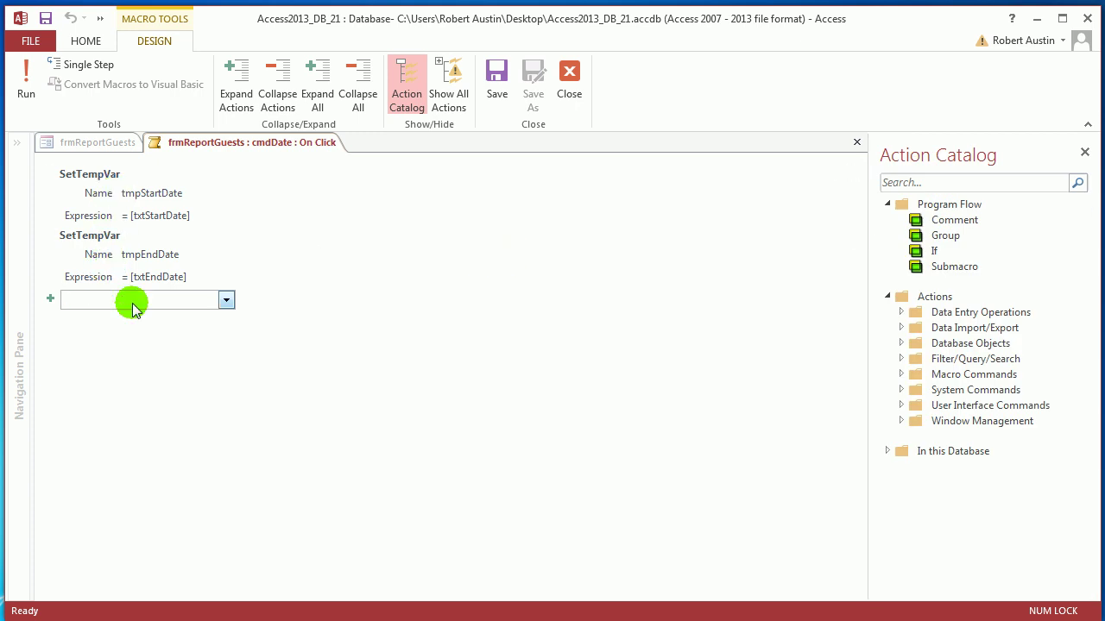
type("Requery")
key("Return")
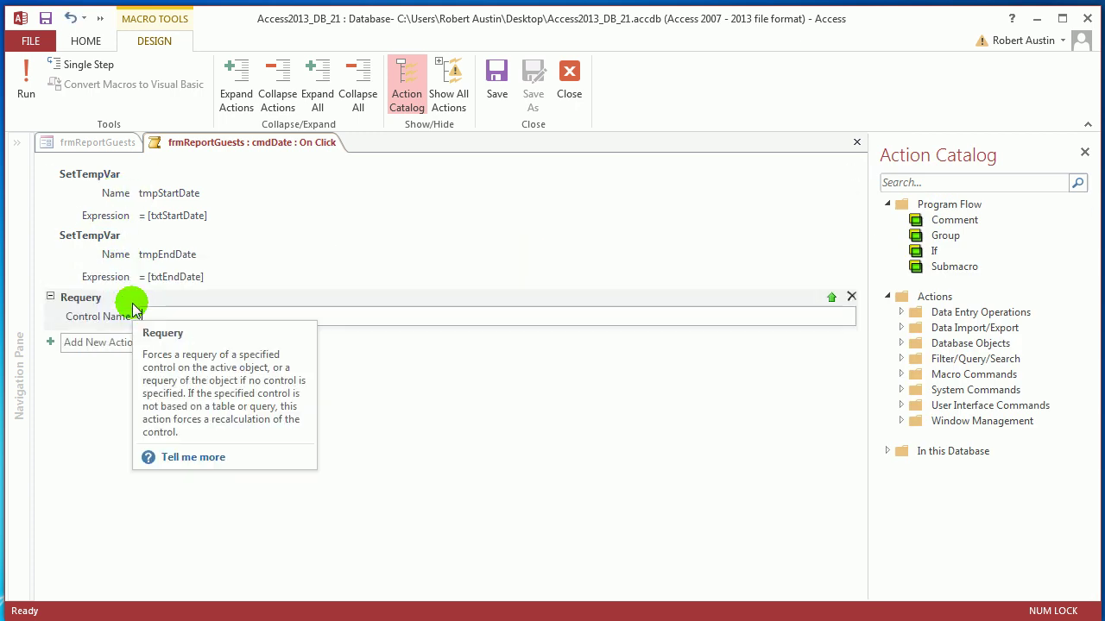
type("DS")
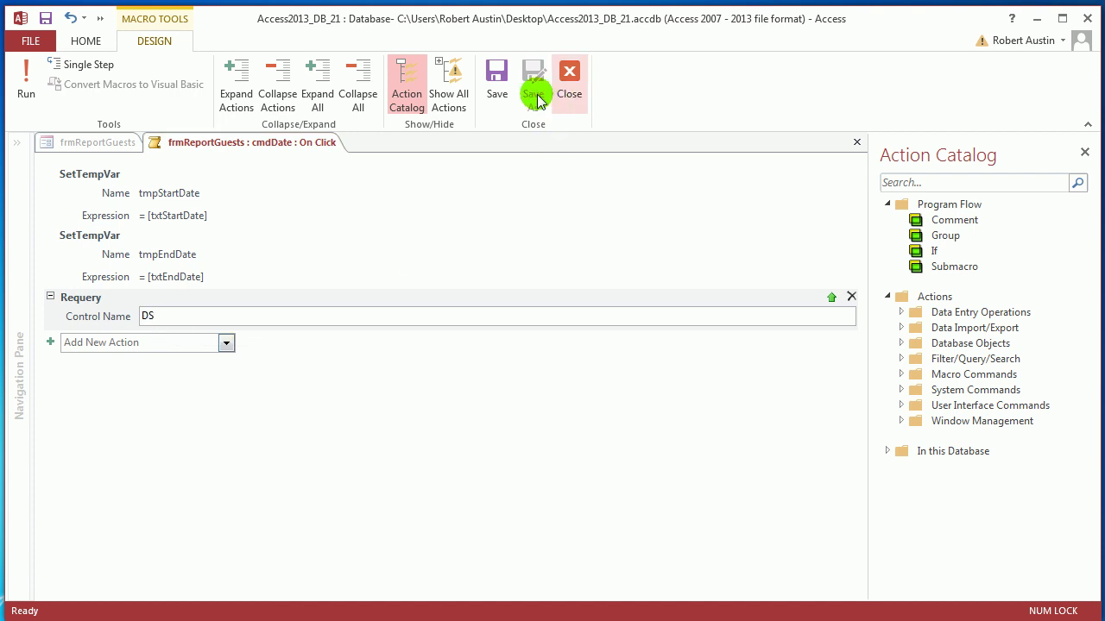
left_click(498, 86)
left_click(566, 91)
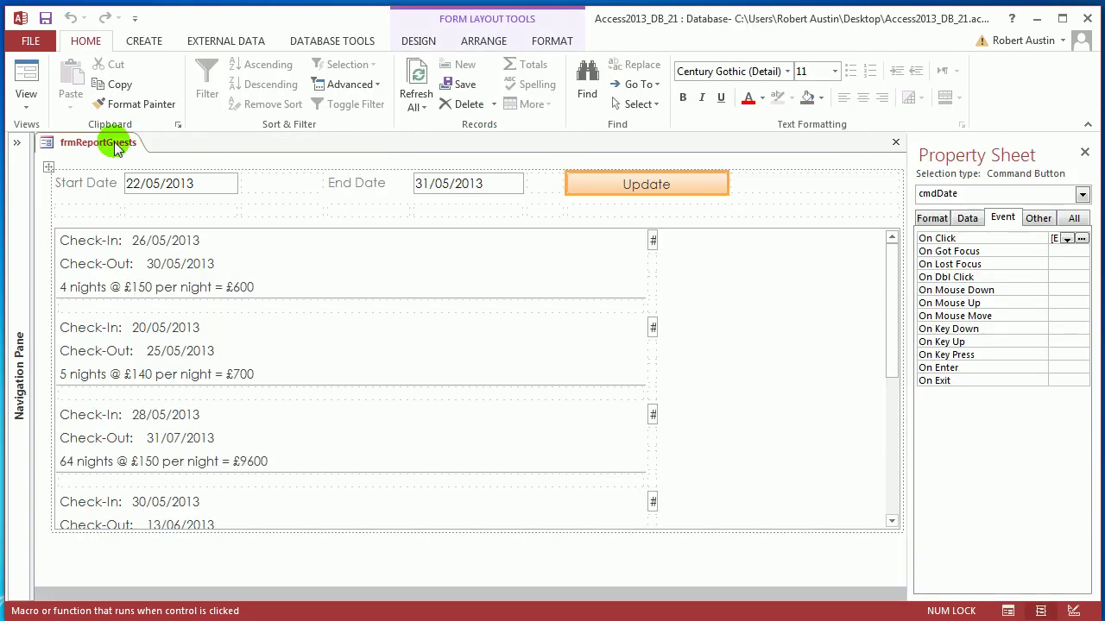
Step: Switch frmReportGuests to Form View, set the End Date to 23/05/2013 and update the embedded report
right_click(102, 143)
left_click(164, 211)
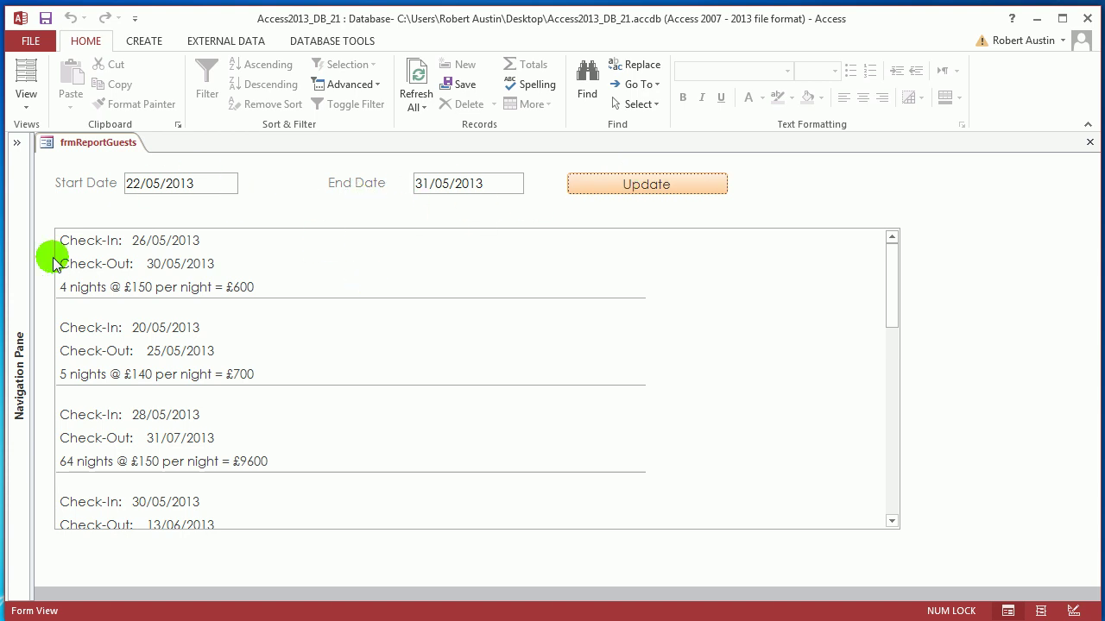
left_click(662, 189)
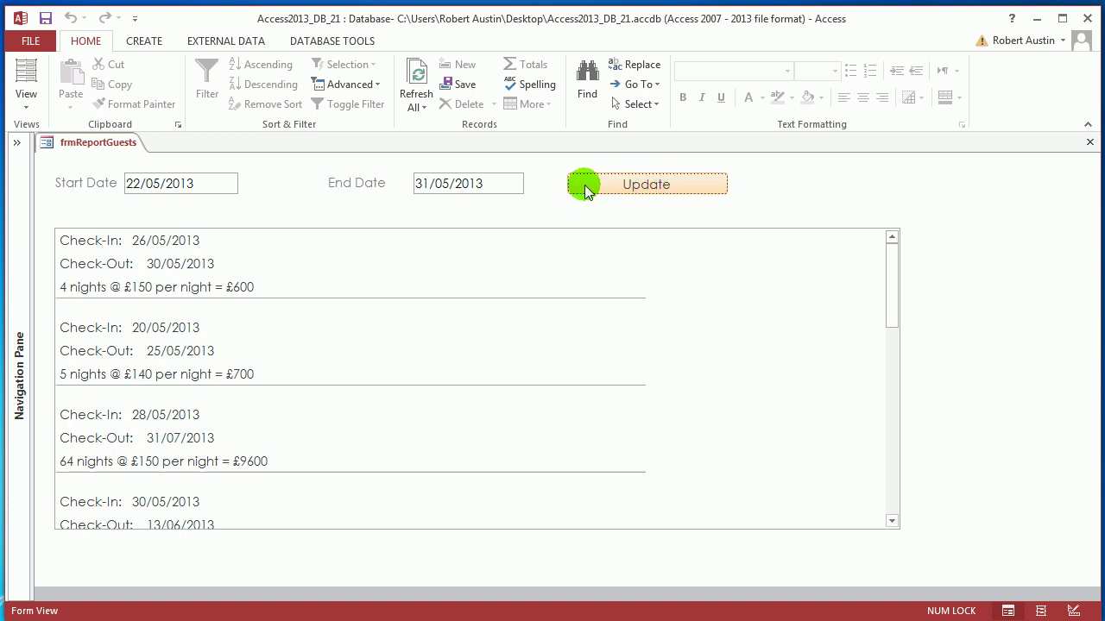
left_click(448, 183)
left_click(532, 179)
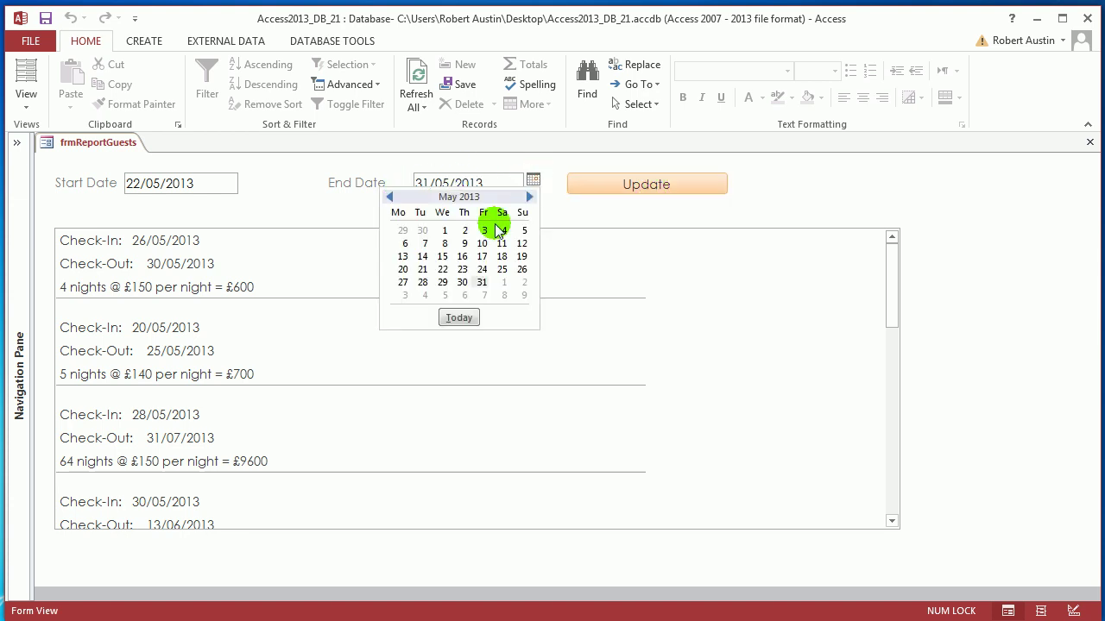
left_click(464, 270)
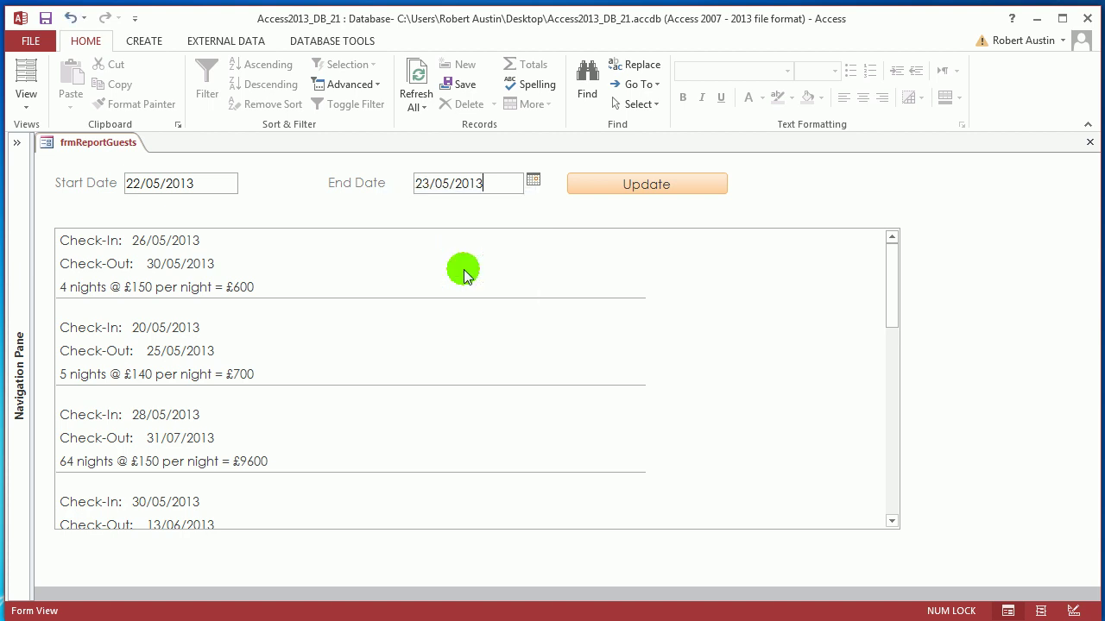
left_click(608, 186)
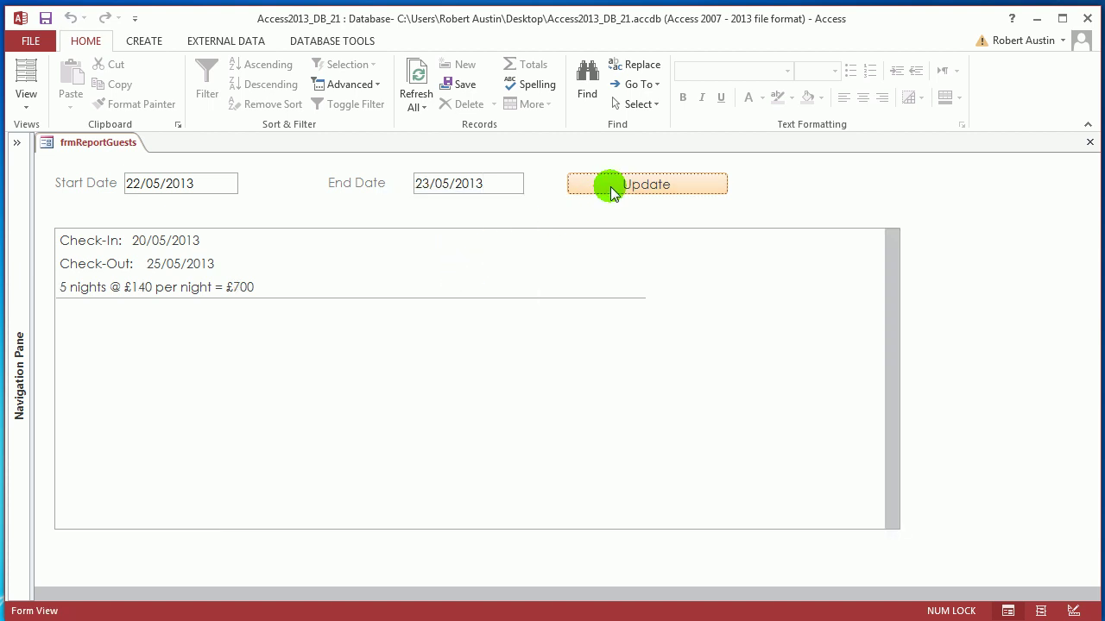
Step: Set the Start Date to 01/05/2013 and update the embedded report
left_click(202, 181)
left_click(247, 179)
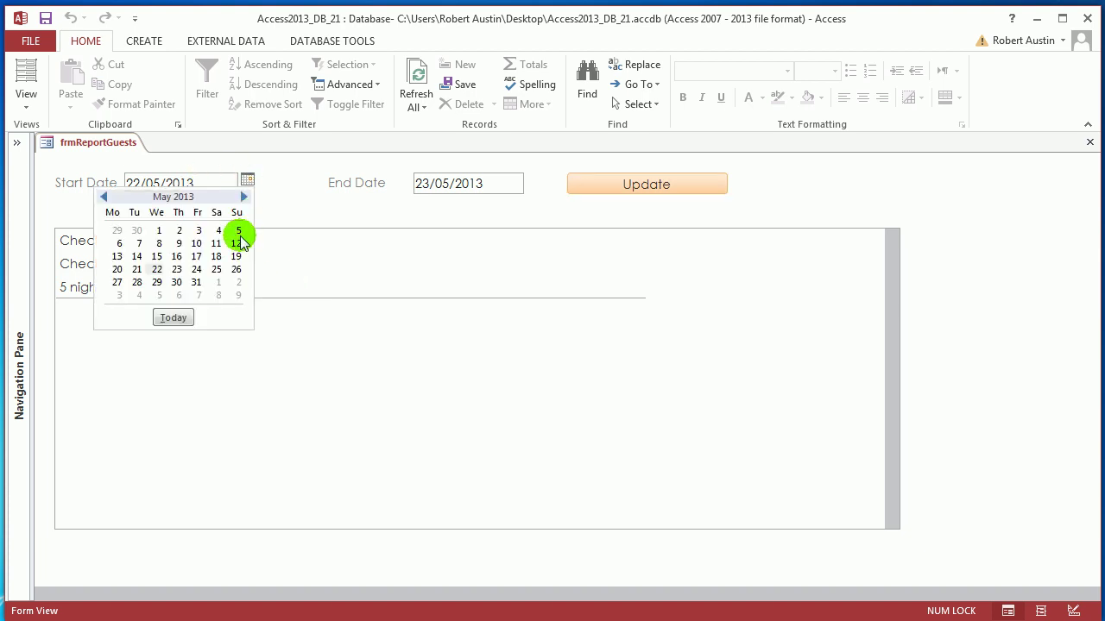
left_click(159, 230)
left_click(652, 197)
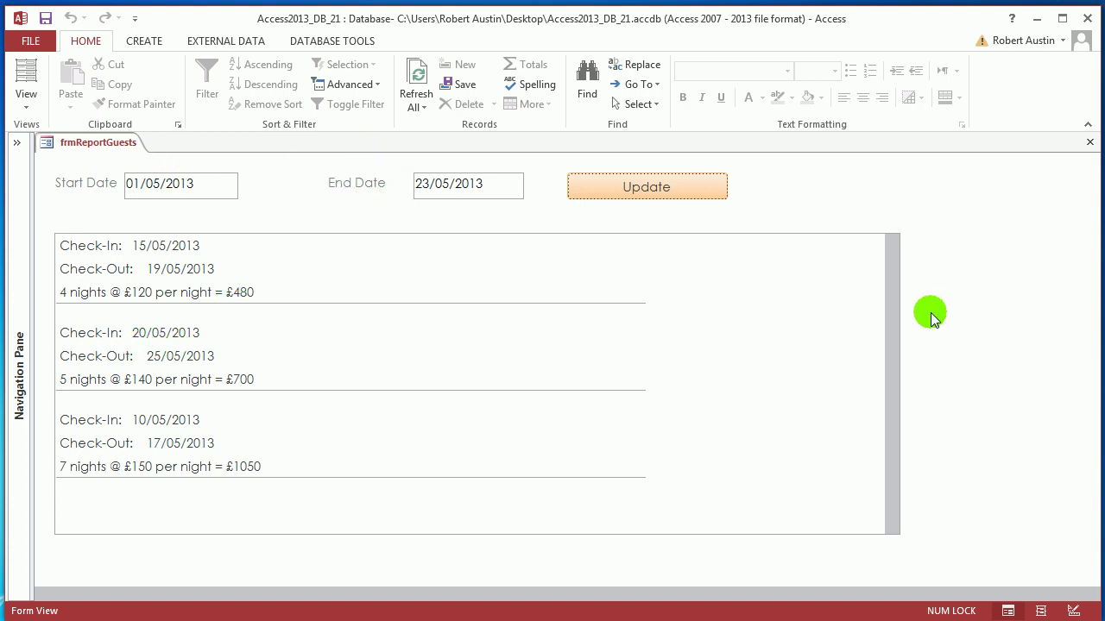
left_click(892, 296)
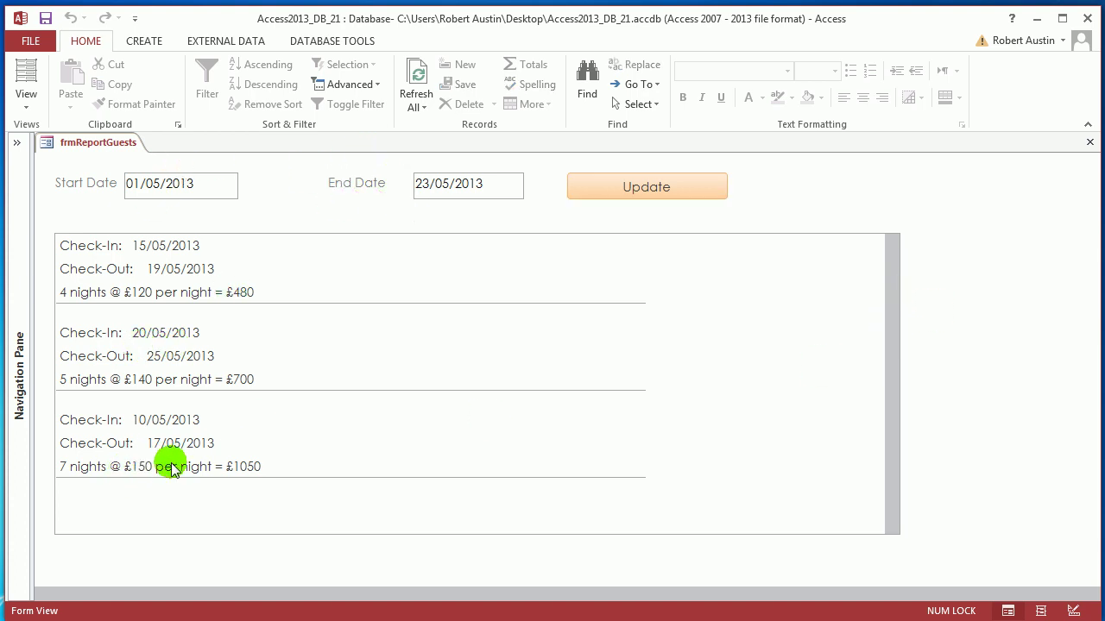
Step: Set the End Date to 31/05/2013, update the embedded report and review the listed bookings
left_click(481, 189)
left_click(533, 180)
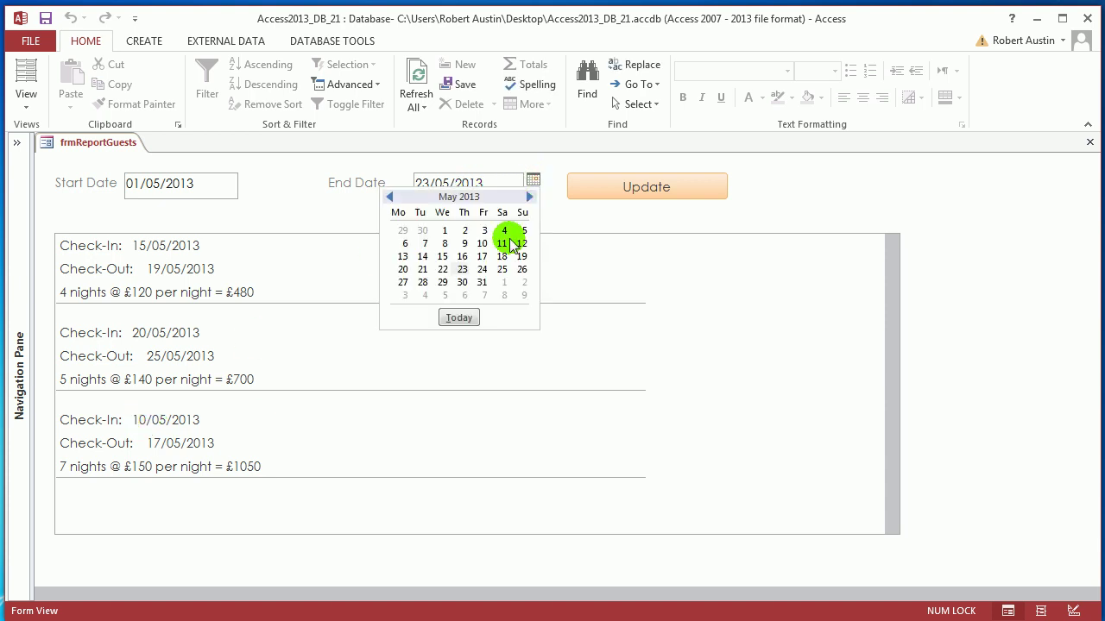
left_click(481, 280)
left_click(641, 192)
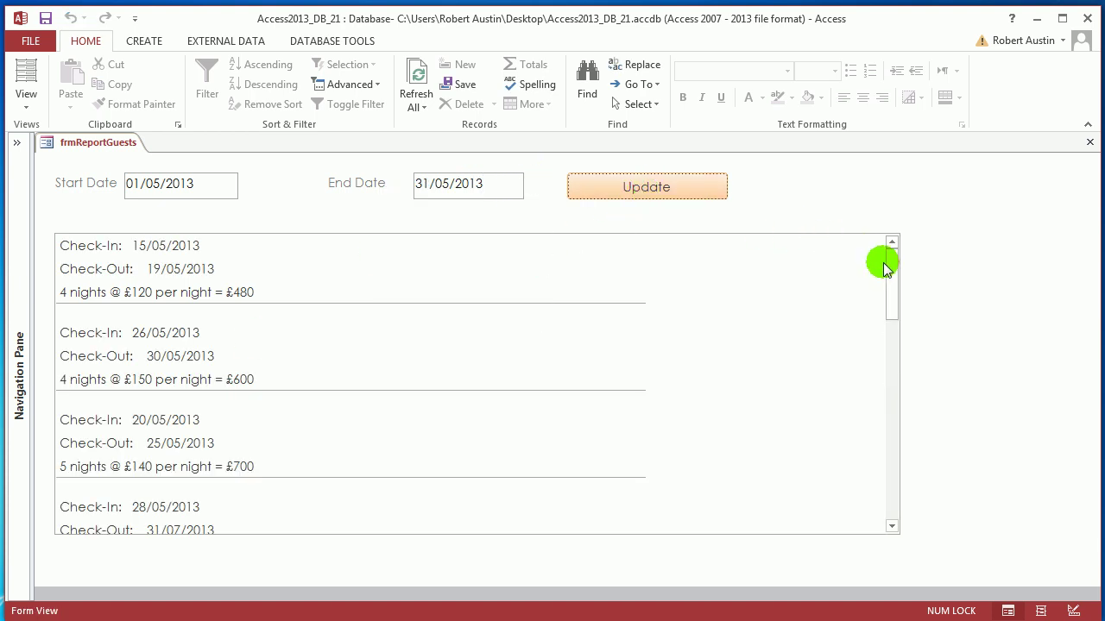
left_click_drag(894, 276, 889, 312)
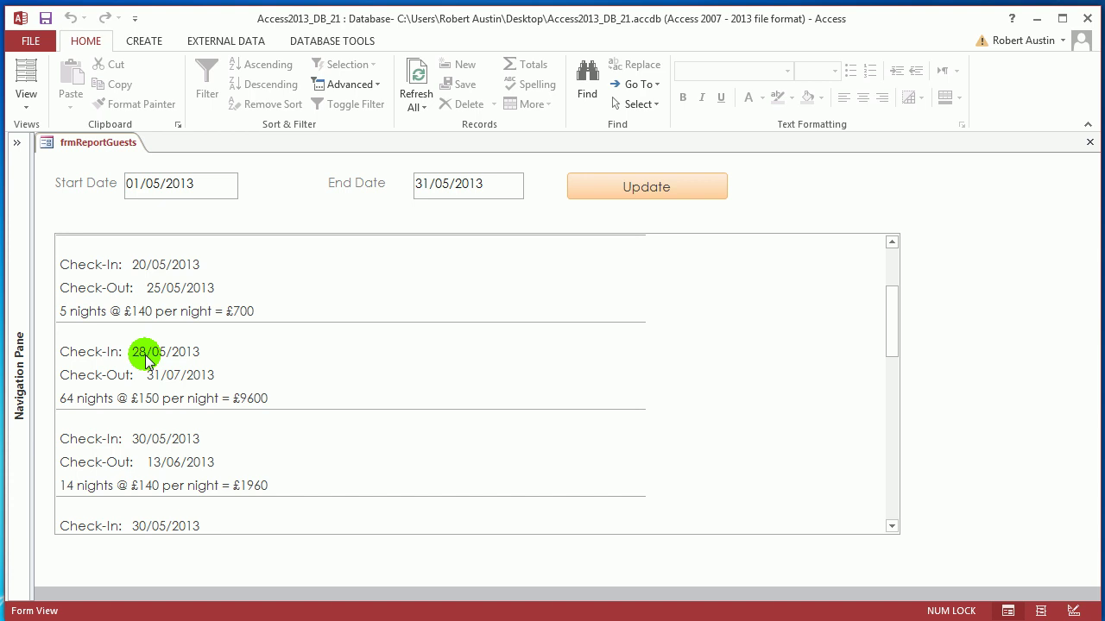
left_click_drag(893, 301, 897, 264)
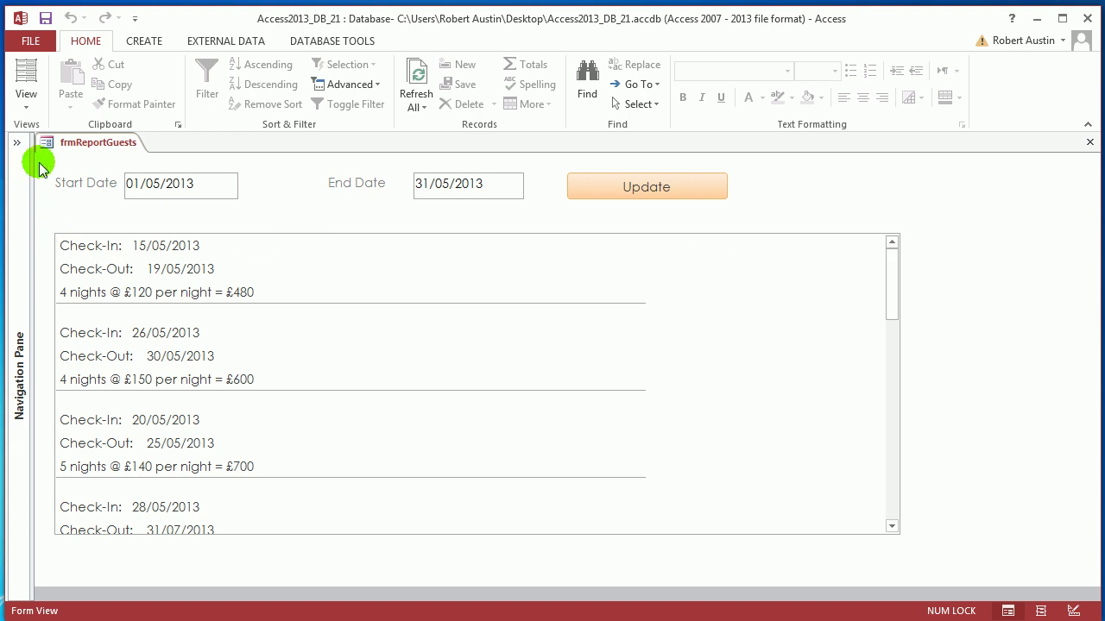
Step: In Layout View, change the DS control's Source Object to Report.rptGuestActivity and close the property sheet
right_click(99, 148)
left_click(156, 238)
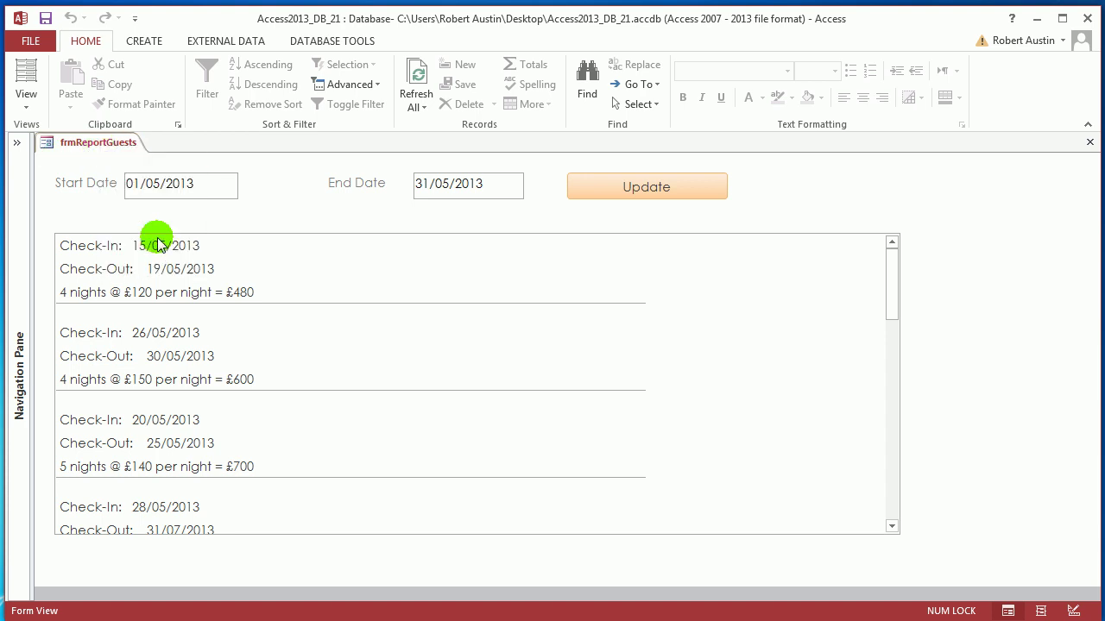
left_click(976, 218)
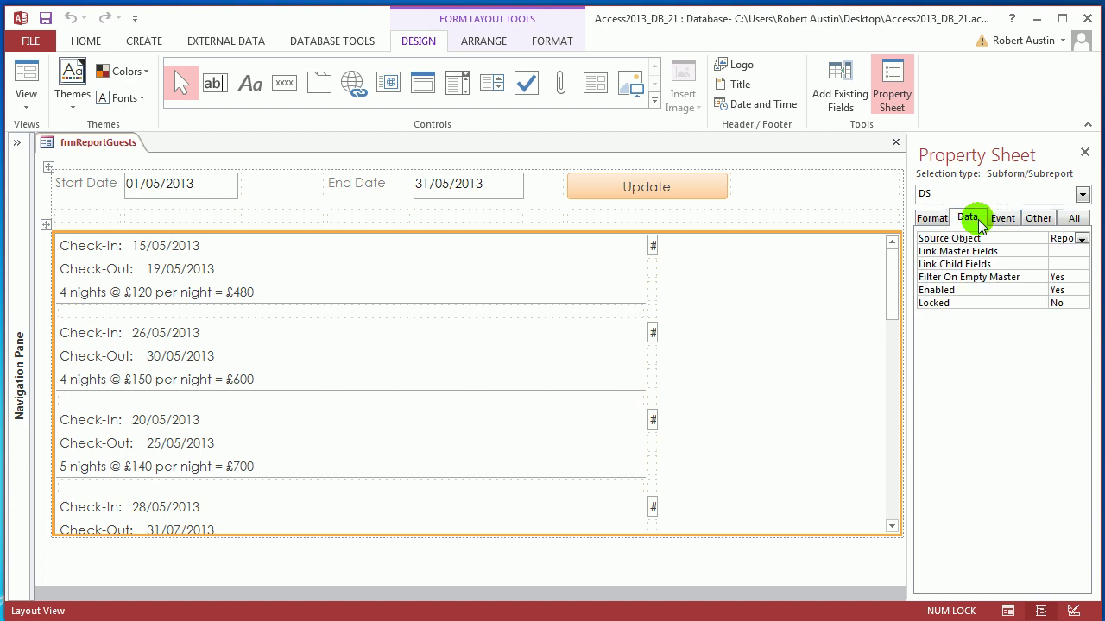
left_click(1081, 241)
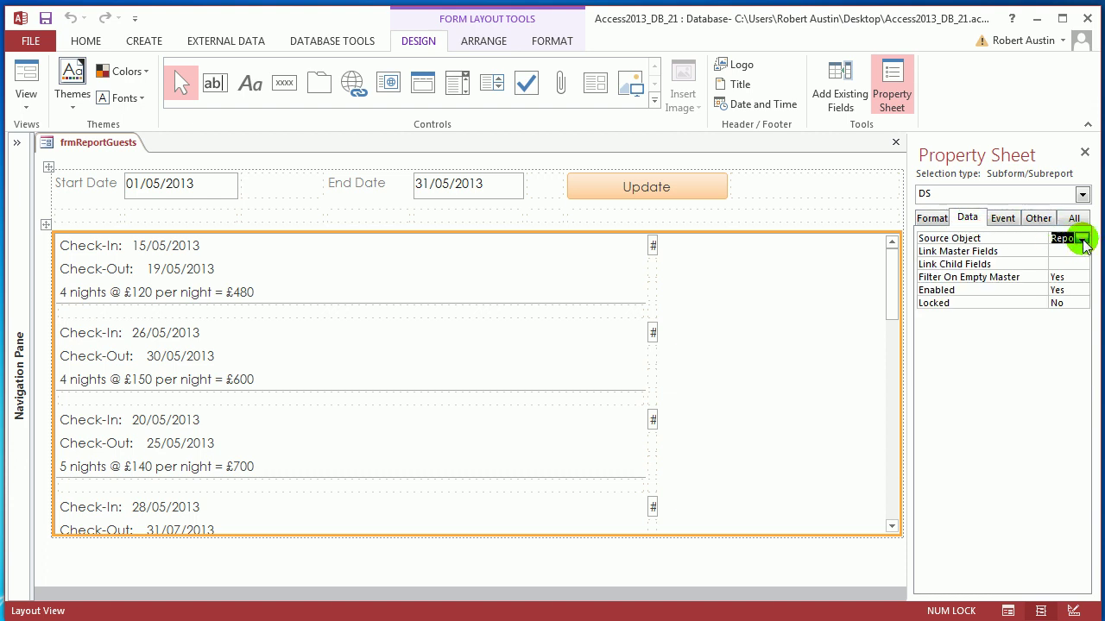
left_click(920, 251)
left_click_drag(913, 201, 819, 194)
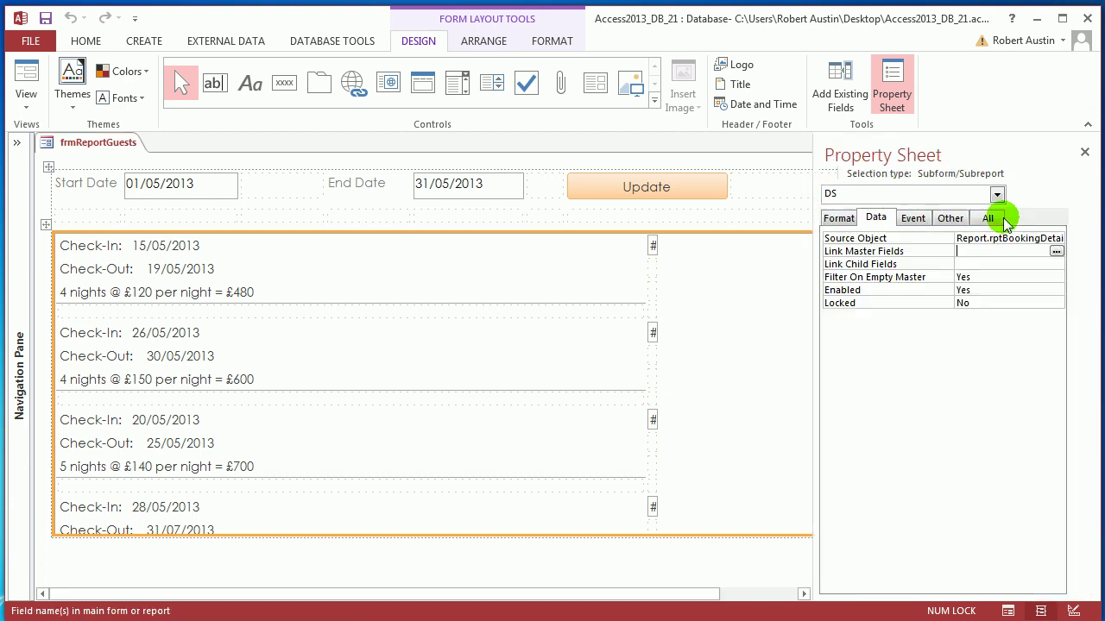
left_click(1080, 241)
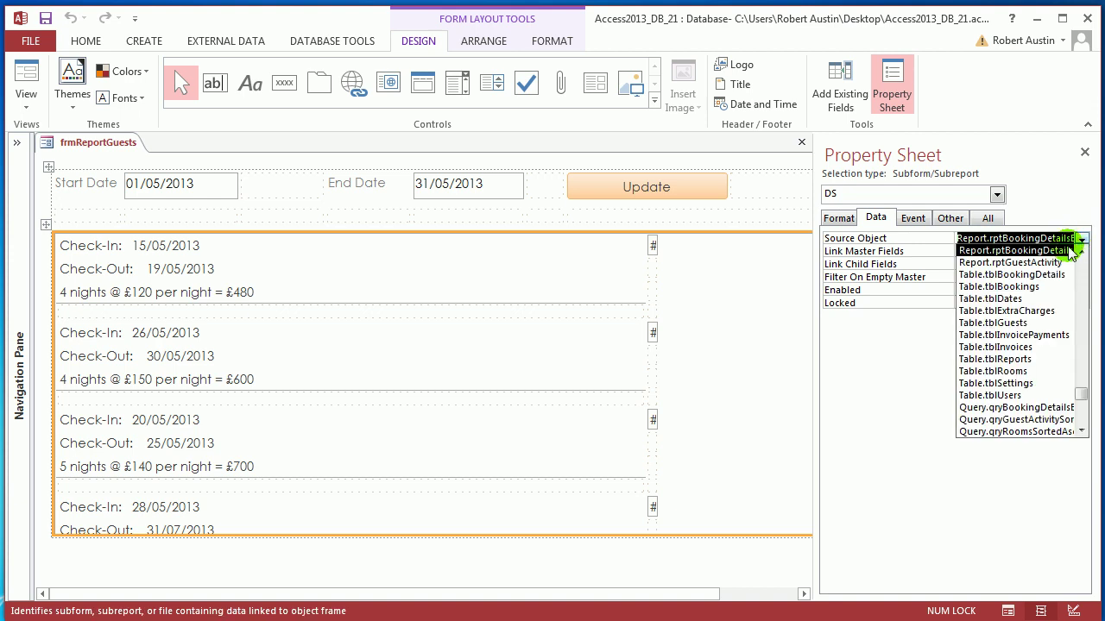
left_click(1067, 250)
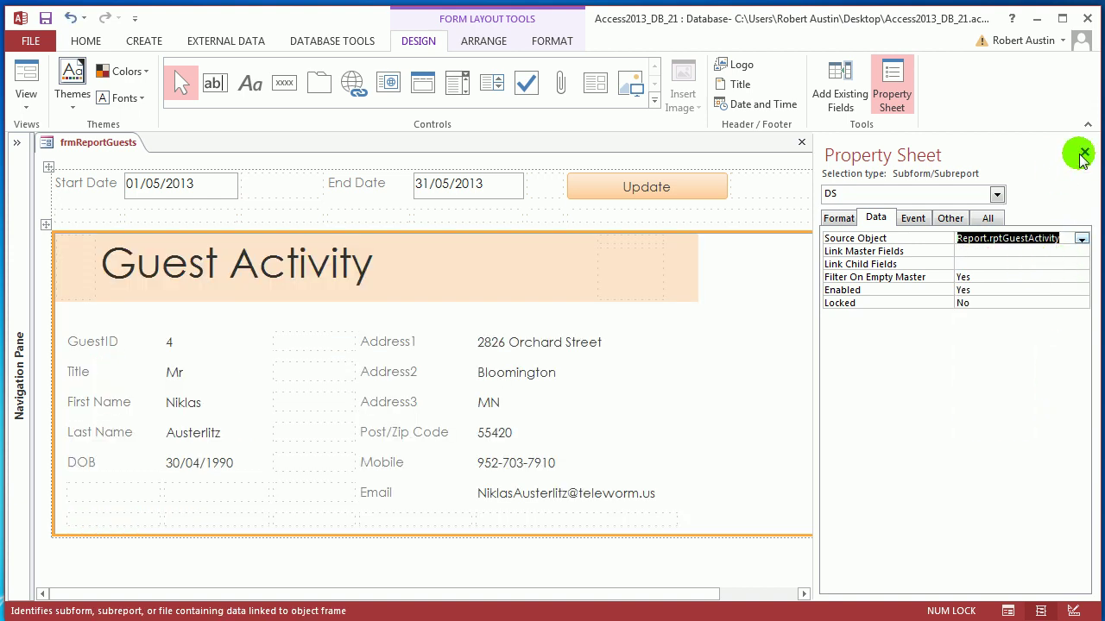
left_click(1084, 153)
Step: Return the form to Form View, set the Start Date to 23/05/2013 and update the embedded Guest Activity report
right_click(86, 142)
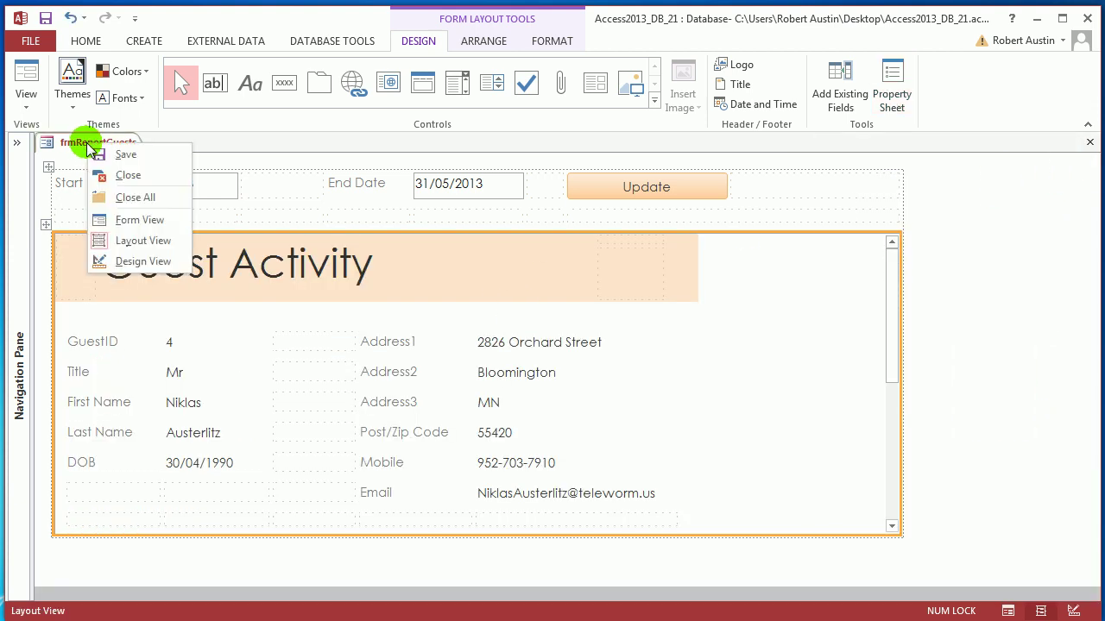
left_click(128, 221)
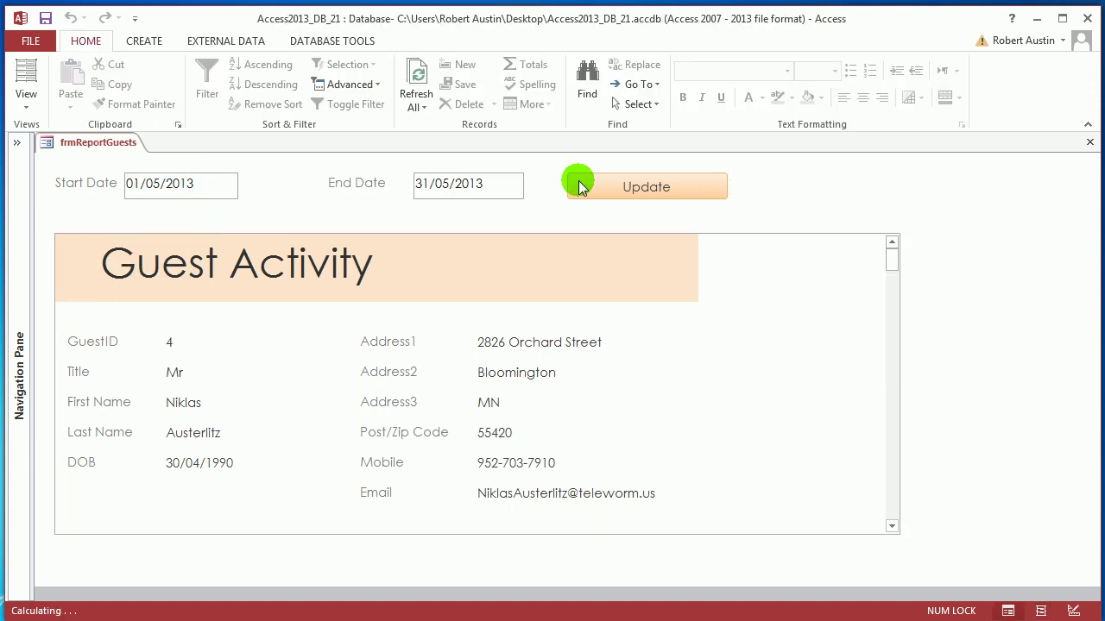
left_click(619, 188)
left_click(218, 187)
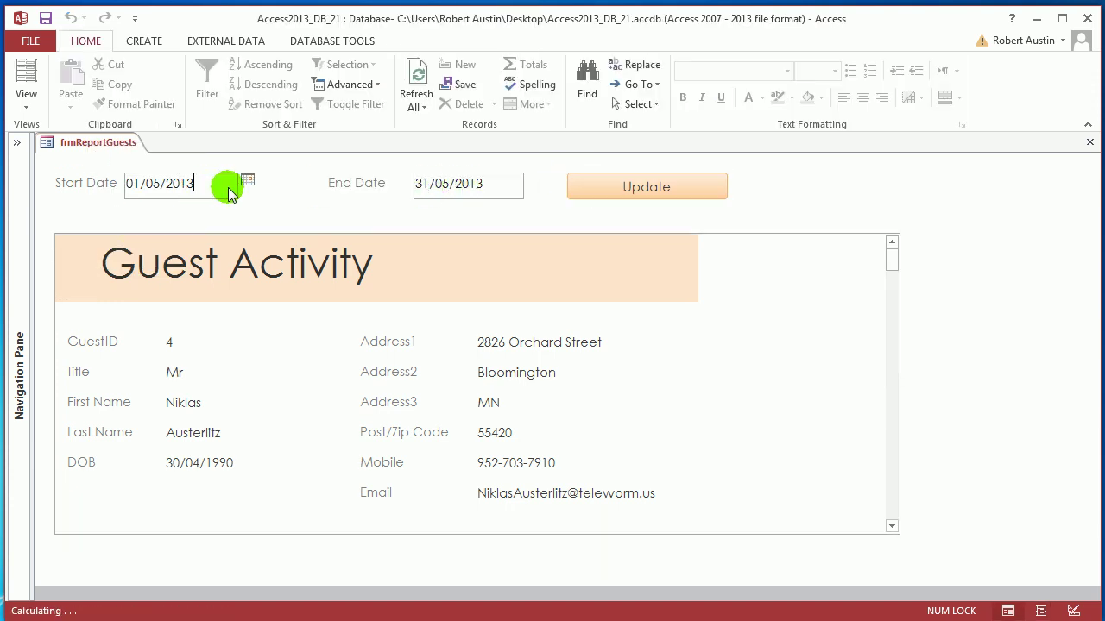
left_click(248, 179)
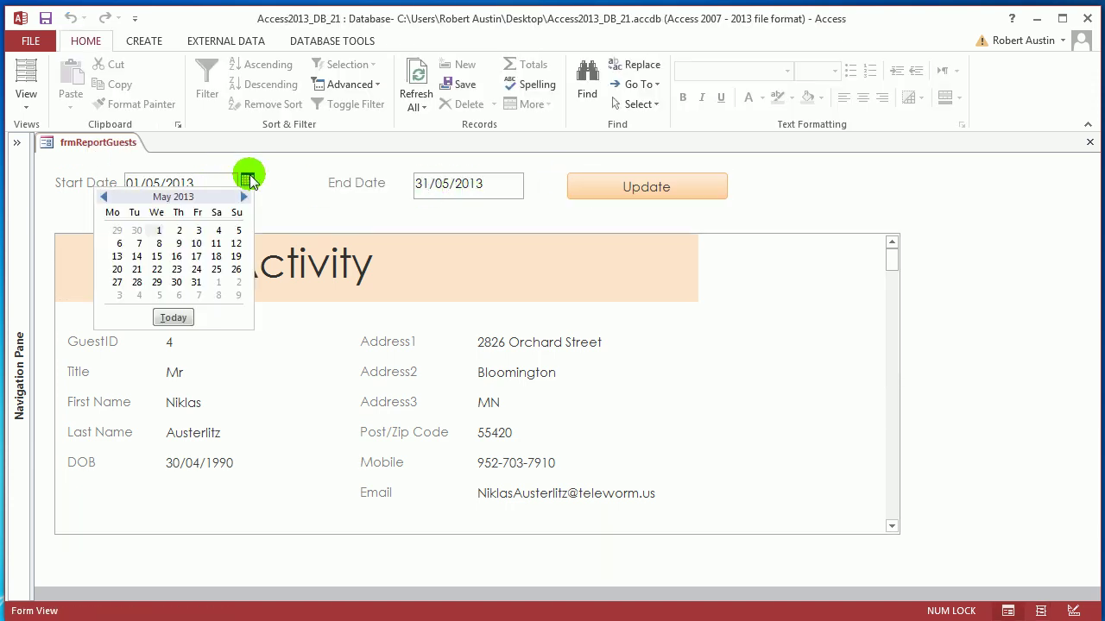
left_click(176, 268)
left_click(612, 188)
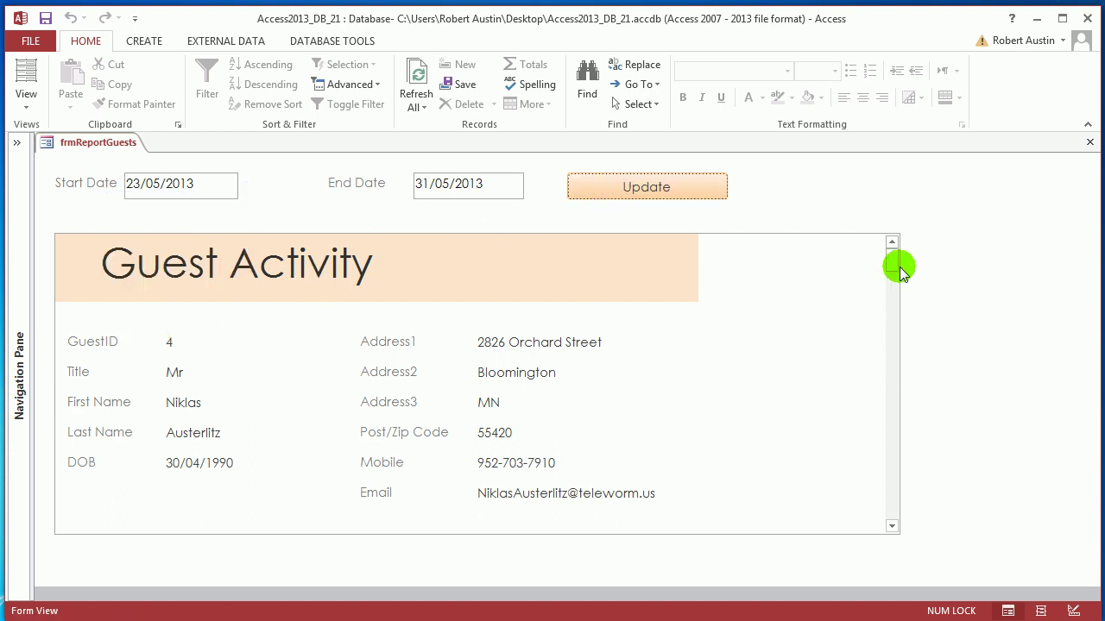
left_click_drag(899, 267, 879, 228)
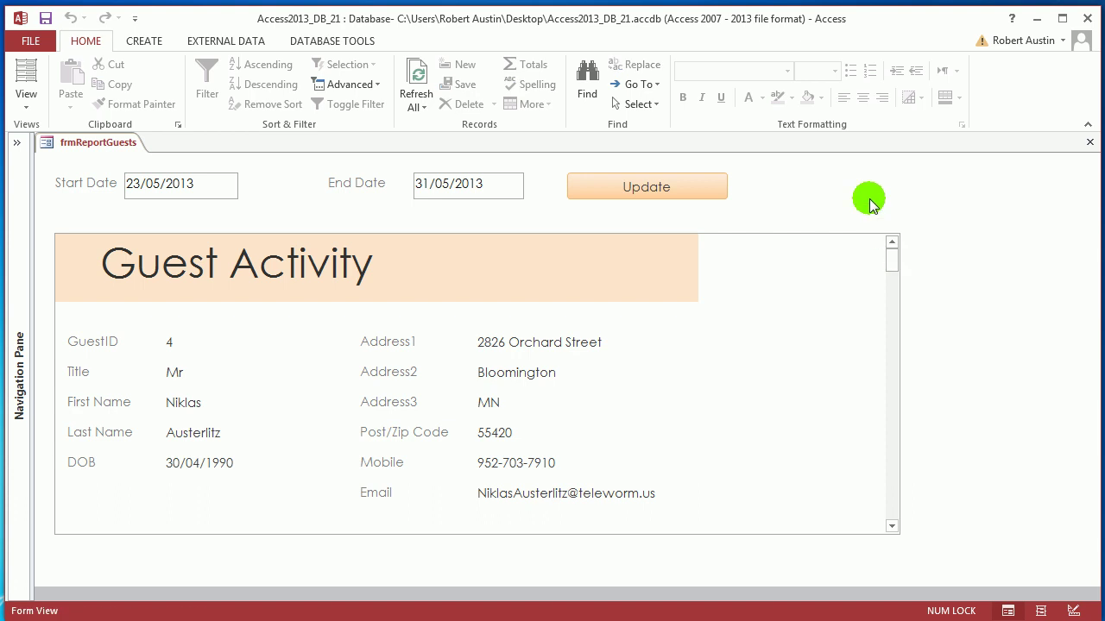